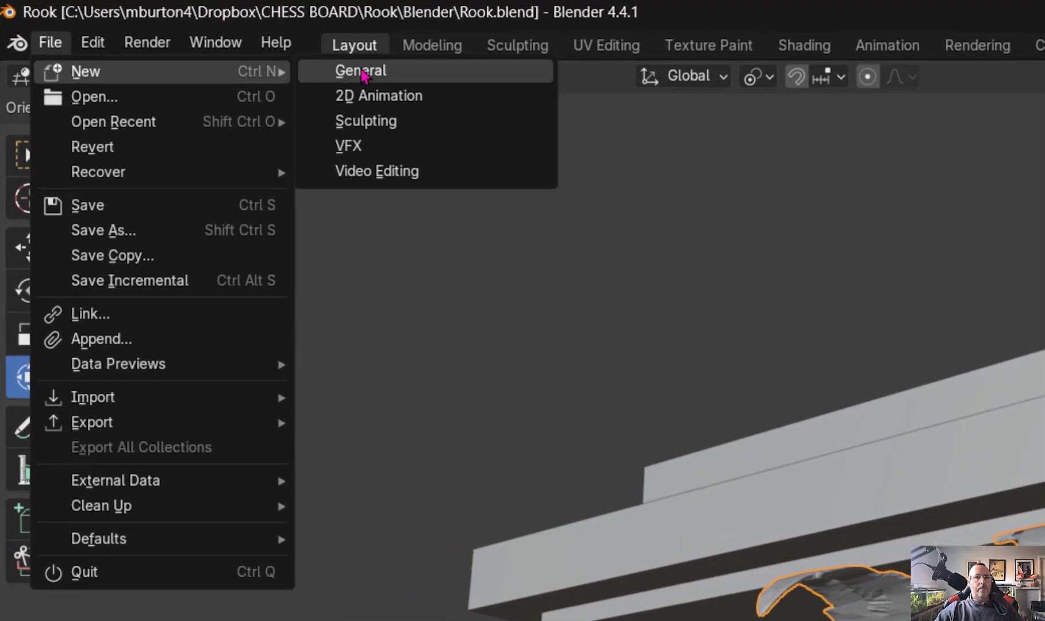
# Step: Start a new General file and delete the default cube, camera and light
pyautogui.click(361, 71)
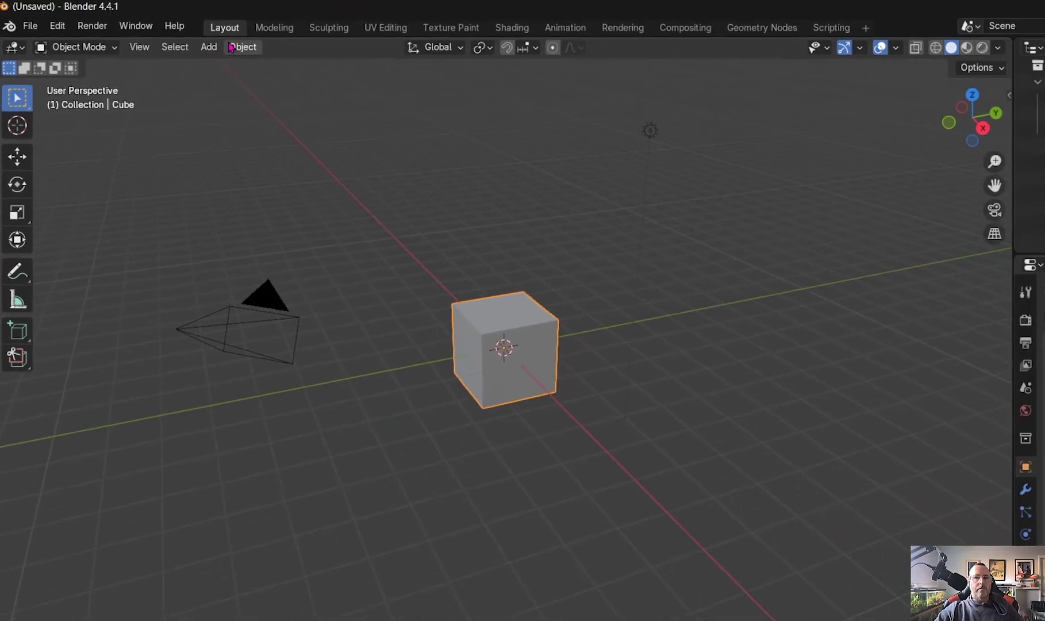
pyautogui.moveTo(755, 528); pyautogui.dragTo(175, 98)
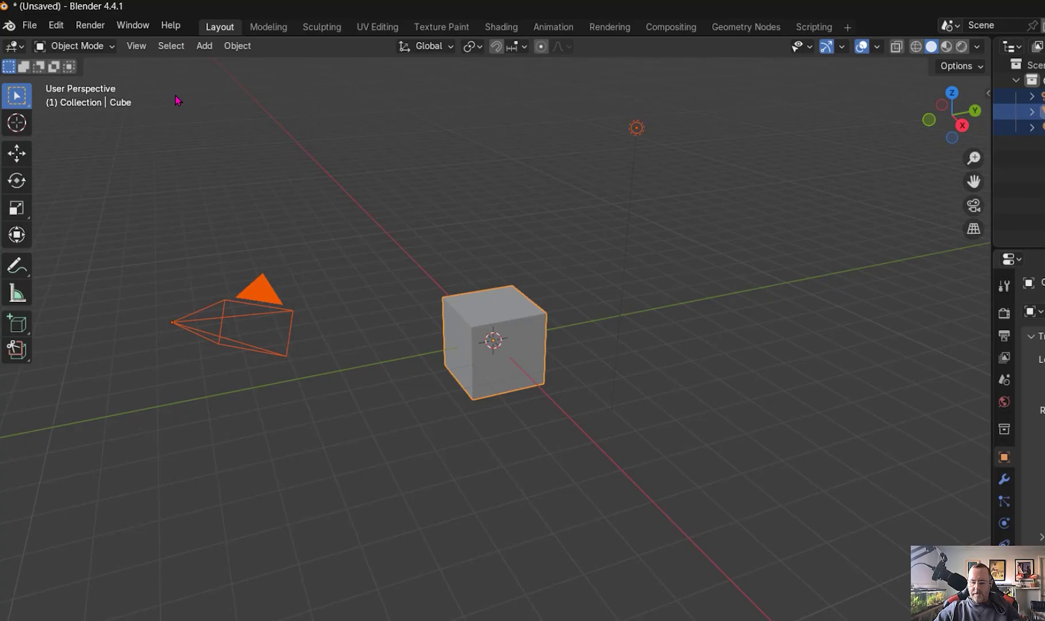
pyautogui.press('Delete')
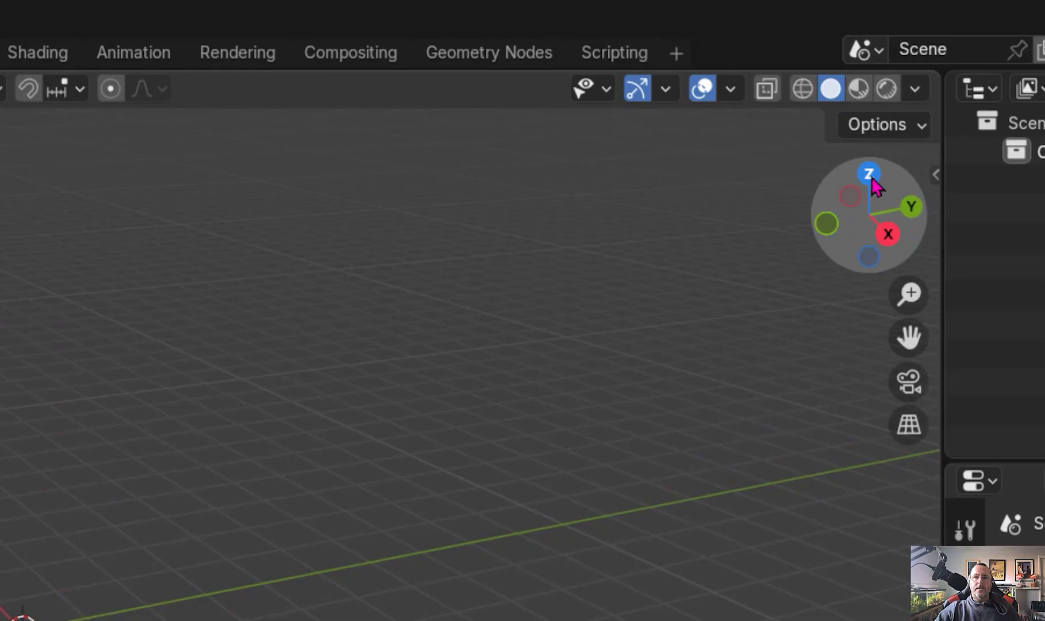
# Step: Switch to the top orthographic view and add the acanthus leaf sheet as a reference image
pyautogui.click(870, 175)
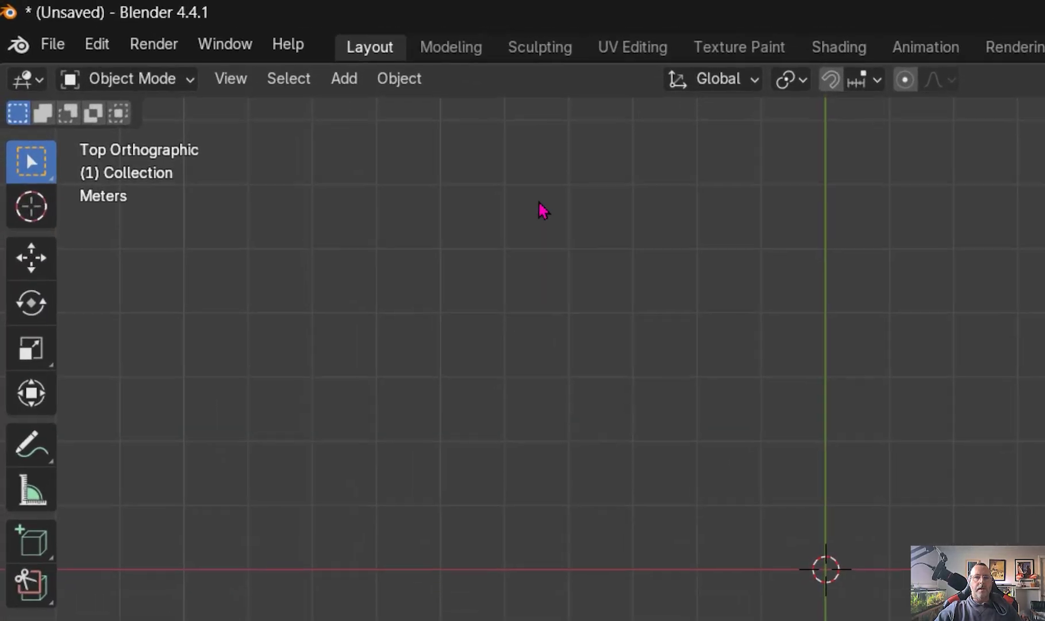
pyautogui.click(375, 87)
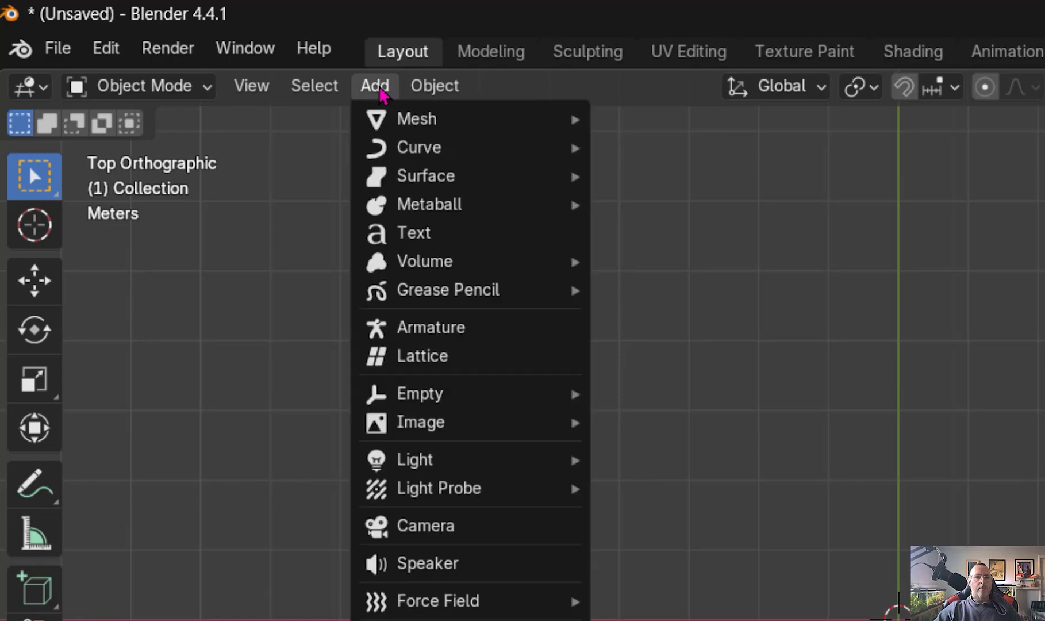
pyautogui.moveTo(419, 428)
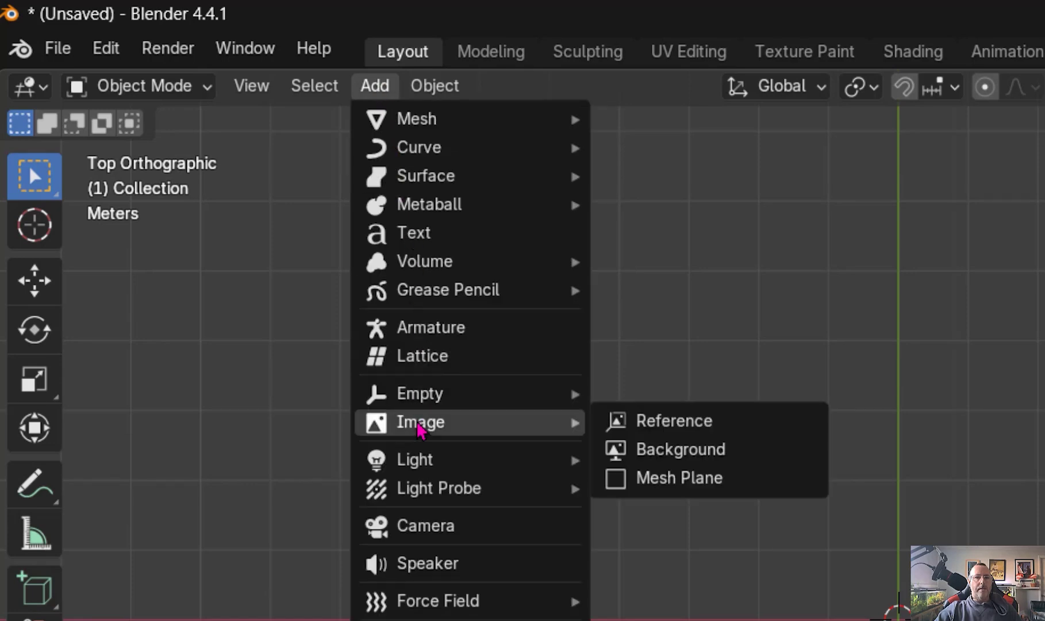
pyautogui.click(725, 430)
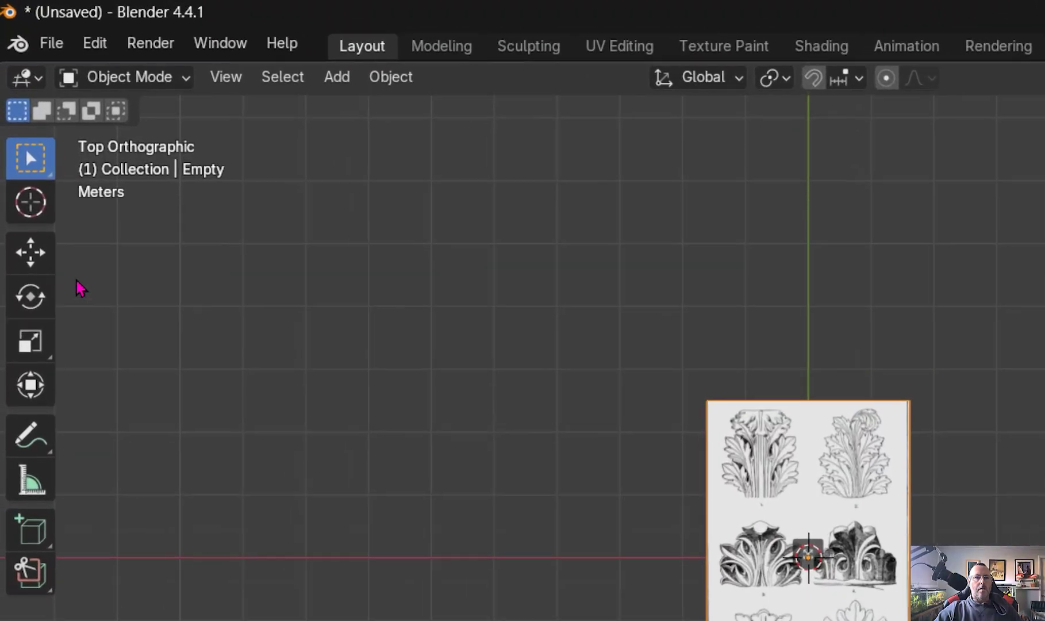
# Step: Scale the reference image up to about 3.18 and move it to about X -2.84 m, Y 3.14 m
pyautogui.click(30, 385)
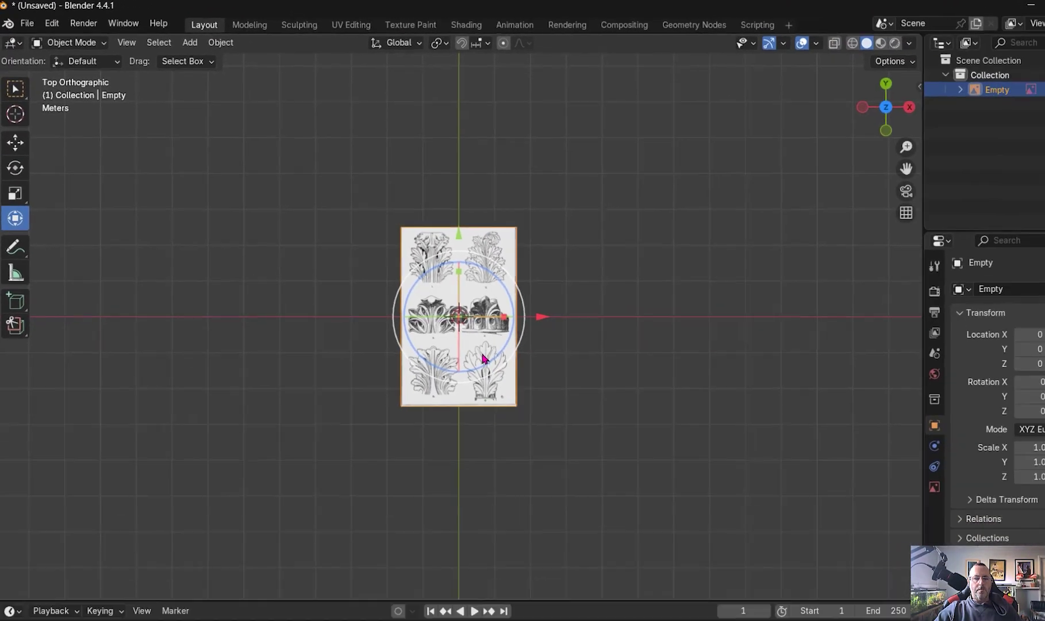
pyautogui.press('s')
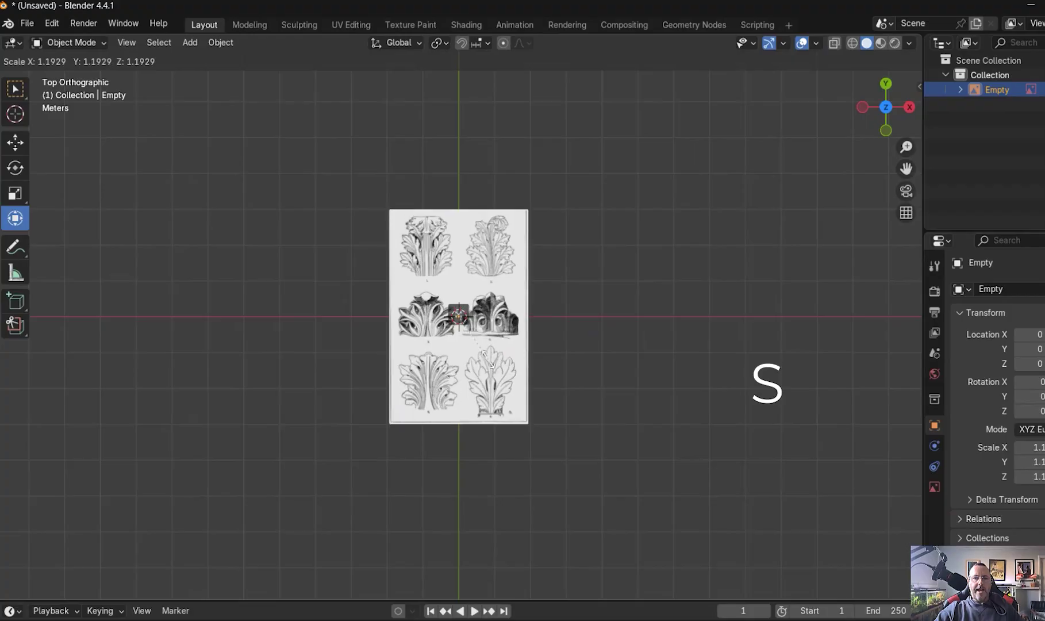
pyautogui.click(555, 421)
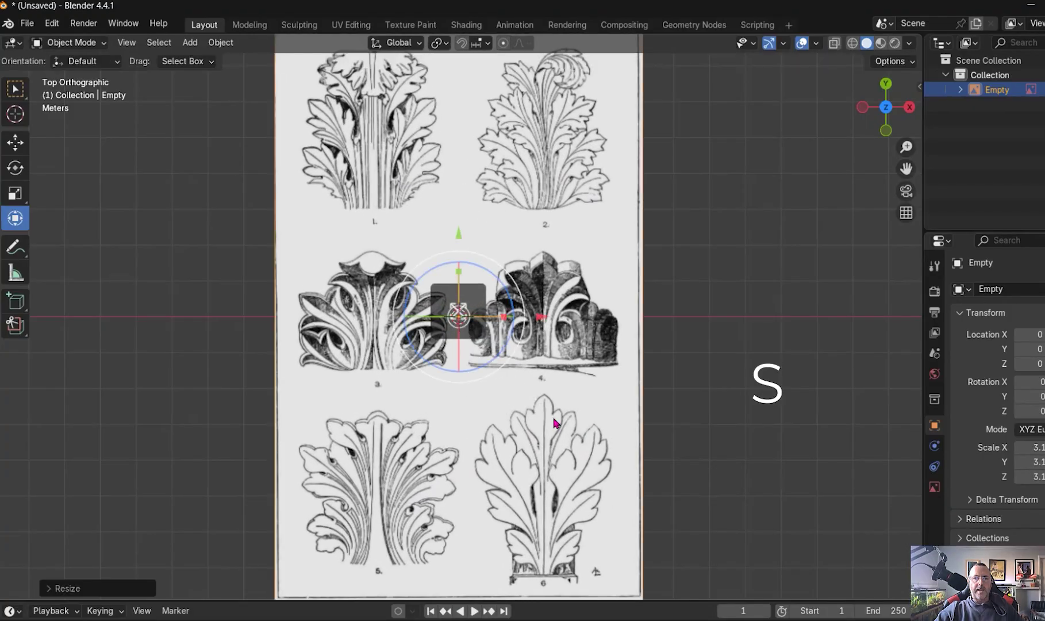
pyautogui.moveTo(541, 316); pyautogui.dragTo(439, 316)
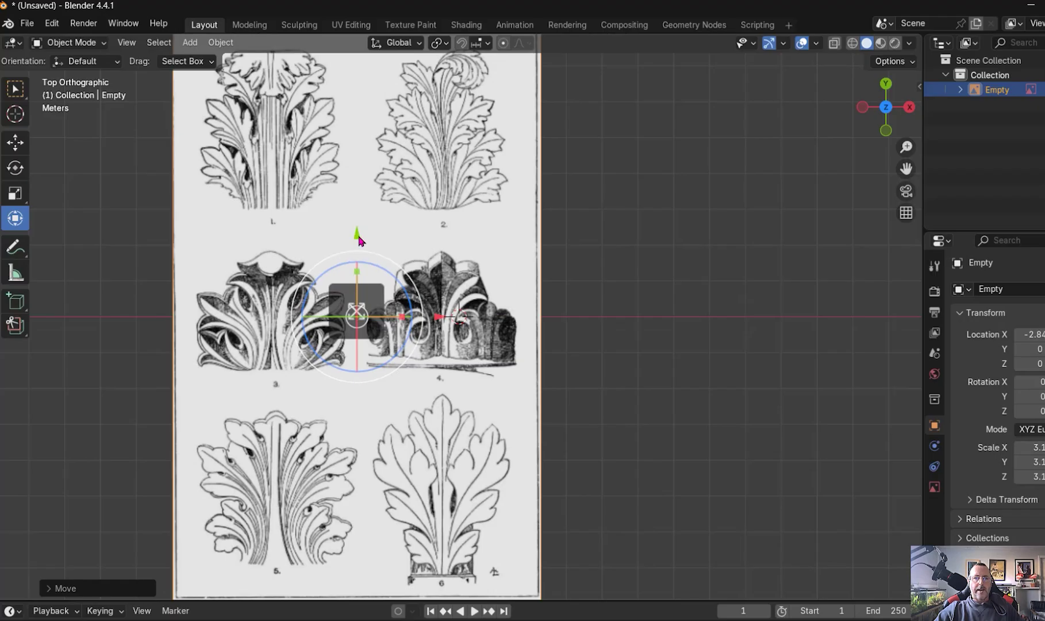
pyautogui.moveTo(360, 222); pyautogui.dragTo(360, 110)
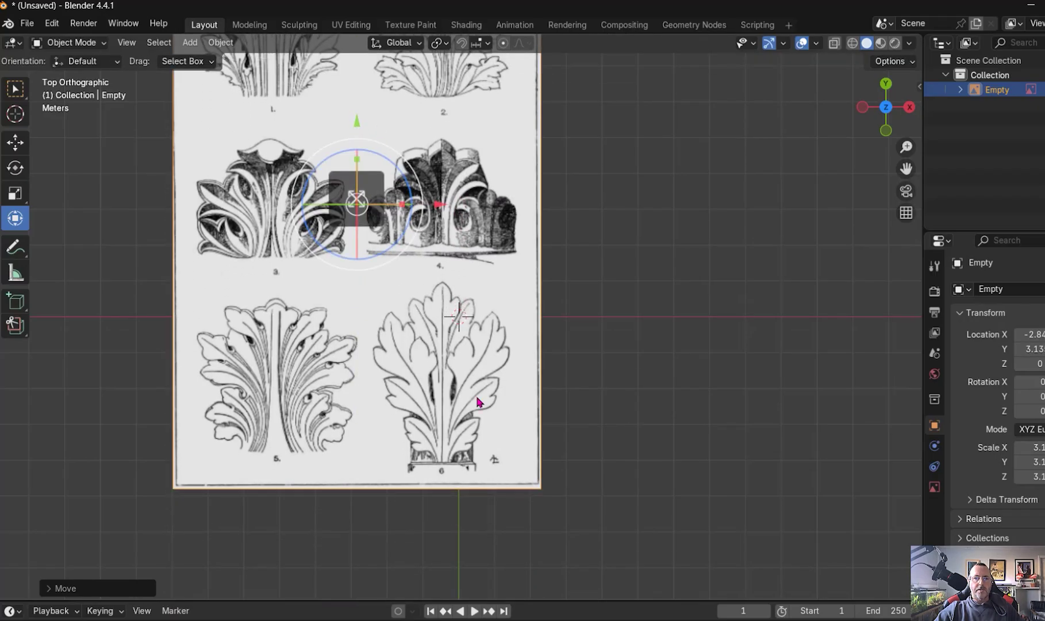
# Step: Align the base of leaf 6's centre line with the world origin by setting the image location to X -2.3616 m, Y 7.2055 m
pyautogui.scroll(3, 456, 357)
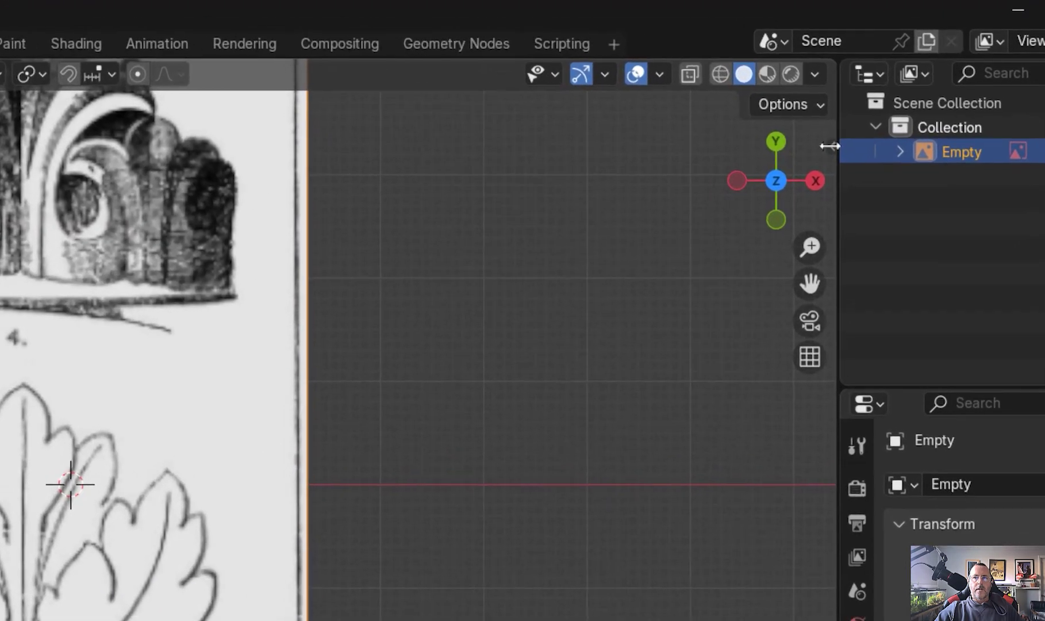
pyautogui.press('n')
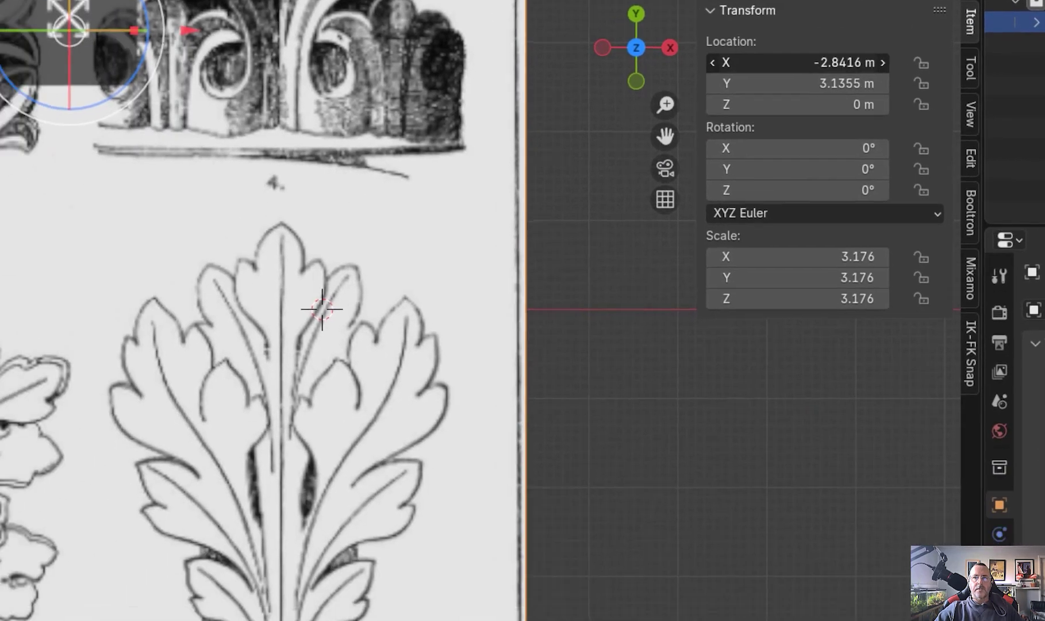
pyautogui.moveTo(799, 62); pyautogui.dragTo(828, 62)
pyautogui.moveTo(863, 22); pyautogui.dragTo(1023, 45)
pyautogui.scroll(8, 388, 291)
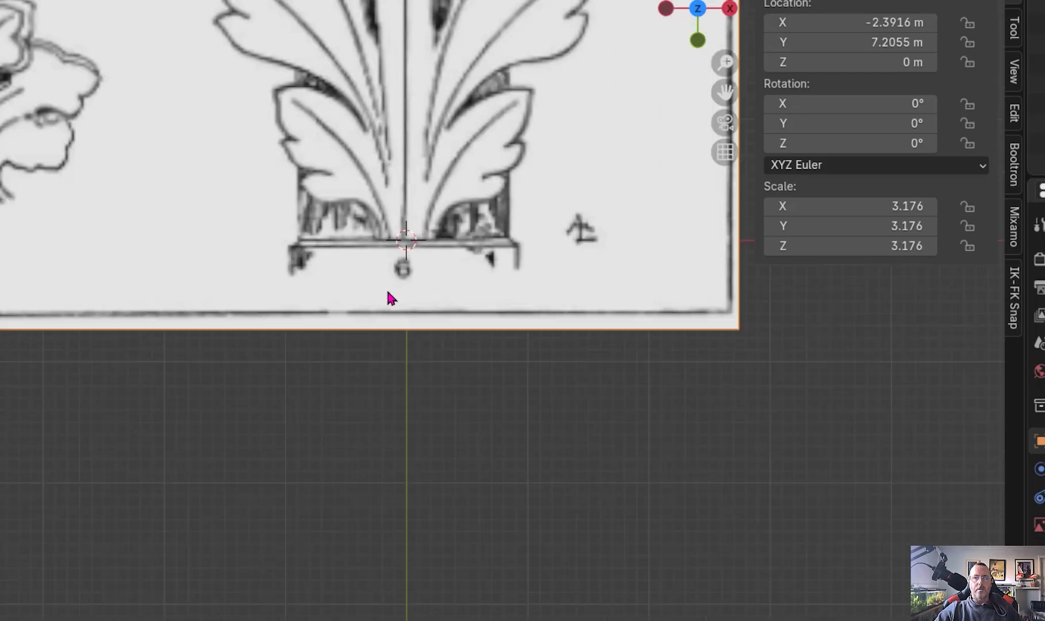
pyautogui.keyDown('shift'); pyautogui.moveTo(474, 273); pyautogui.dragTo(362, 590, button='middle'); pyautogui.keyUp('shift')
pyautogui.moveTo(880, 37); pyautogui.dragTo(897, 23)
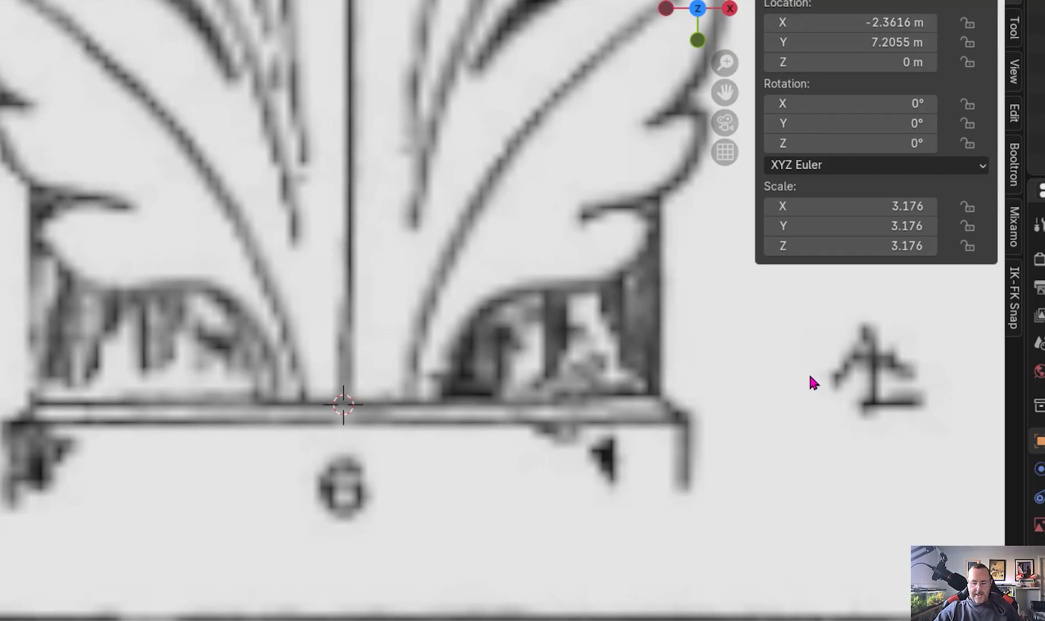
pyautogui.press('n')
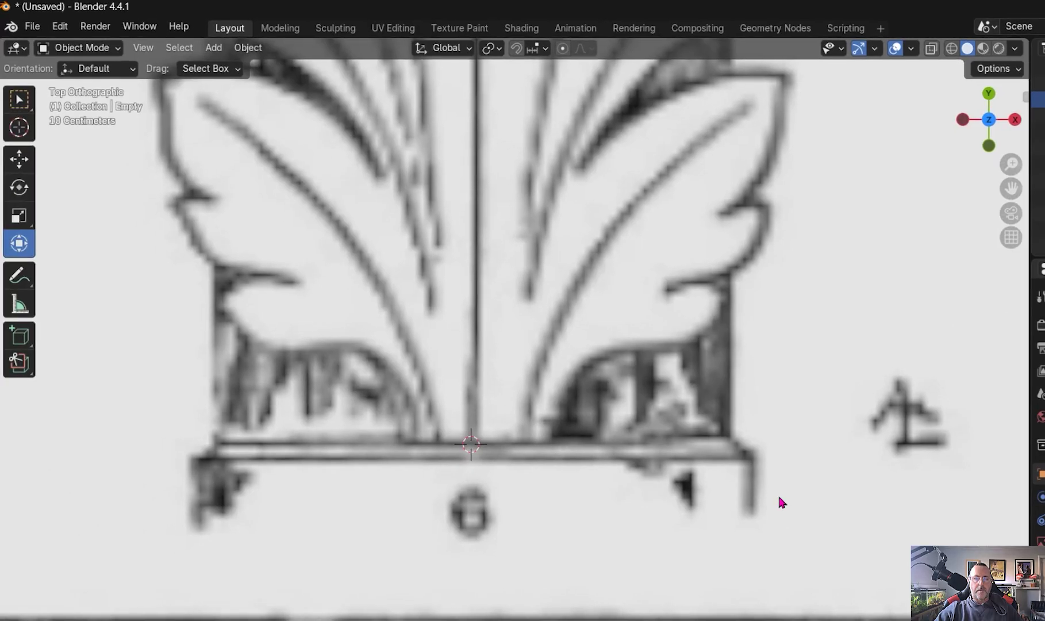
# Step: Add a cube mesh at the world origin and enter Edit Mode on it
pyautogui.click(216, 48)
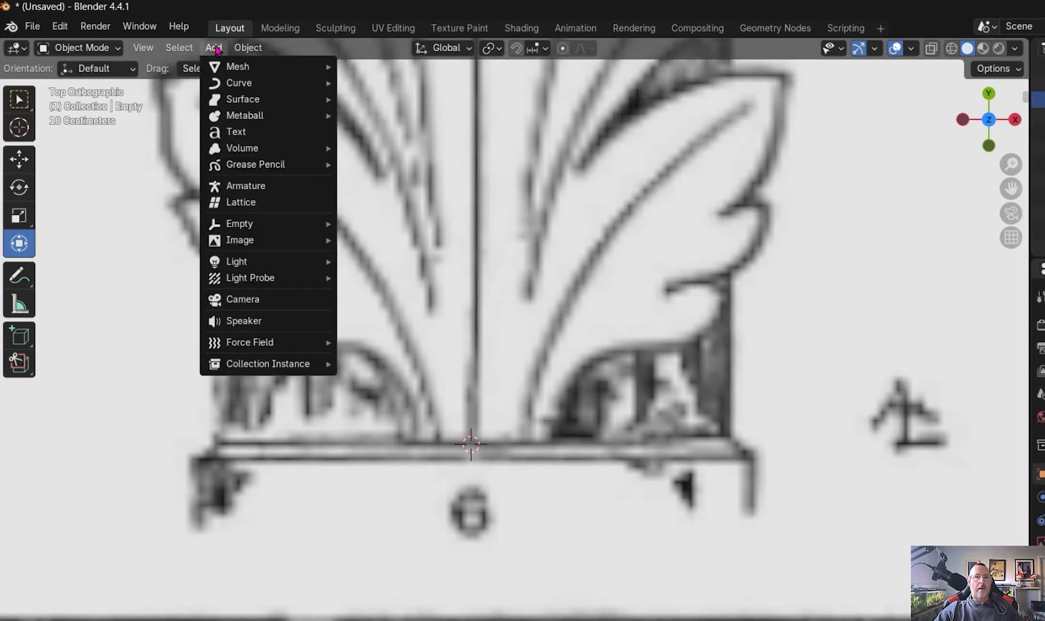
pyautogui.moveTo(219, 67)
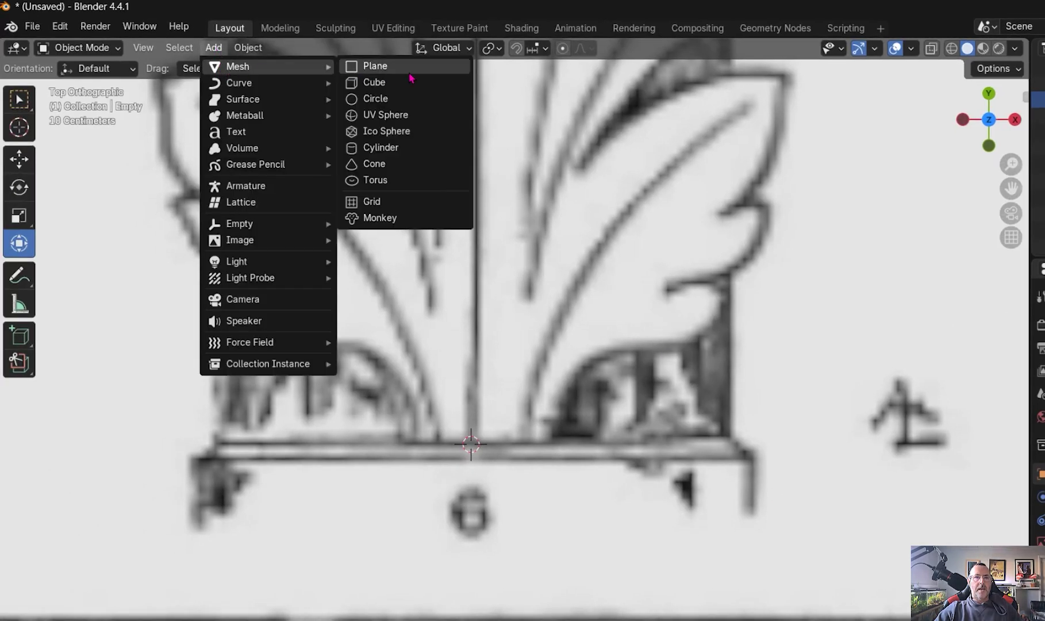
pyautogui.click(375, 82)
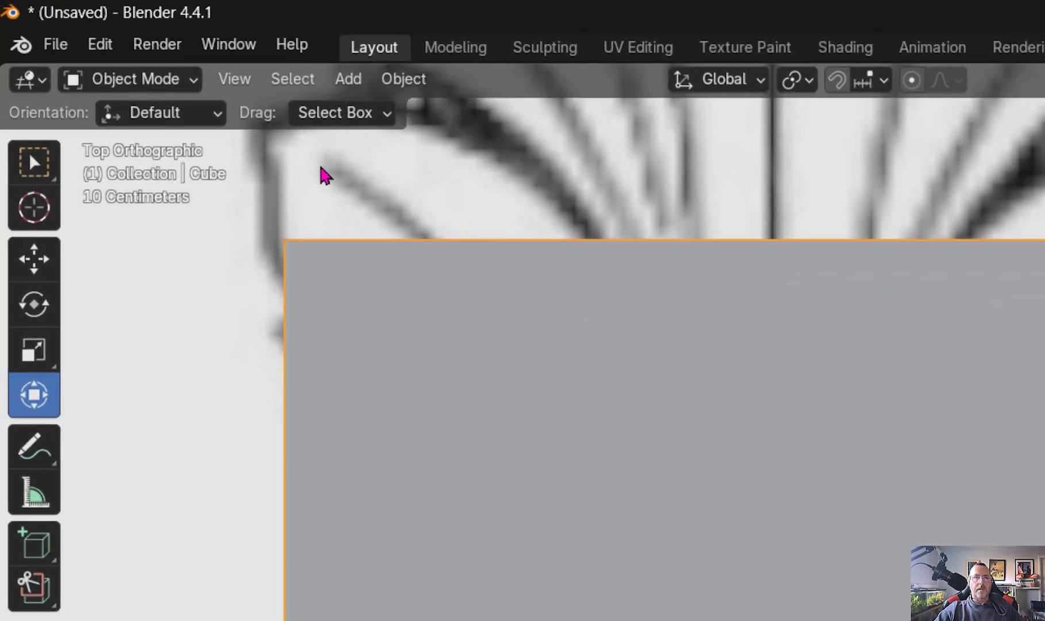
pyautogui.click(97, 50)
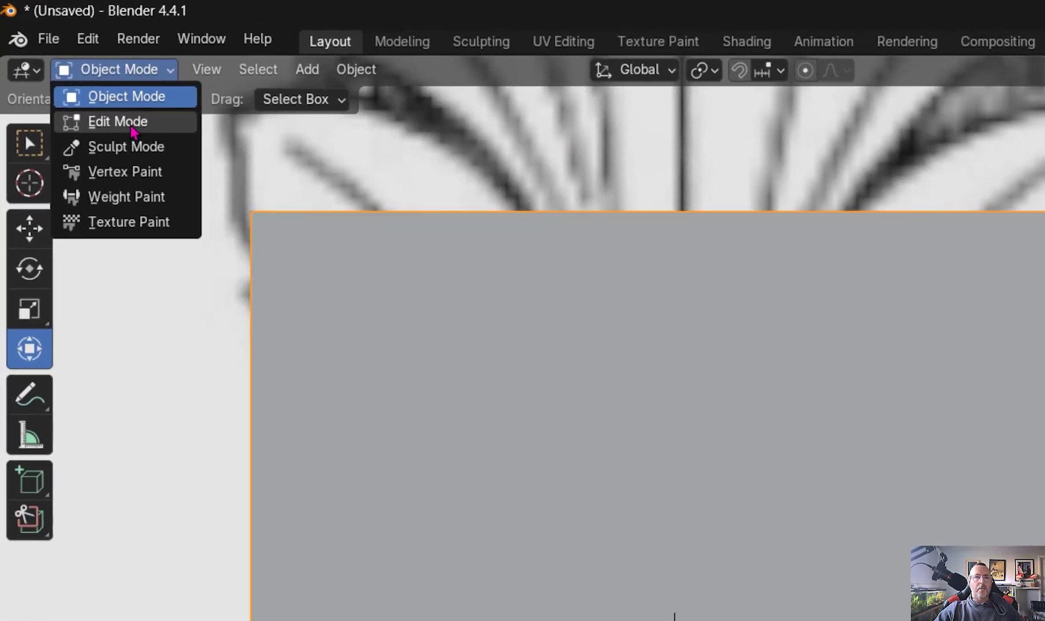
pyautogui.click(151, 138)
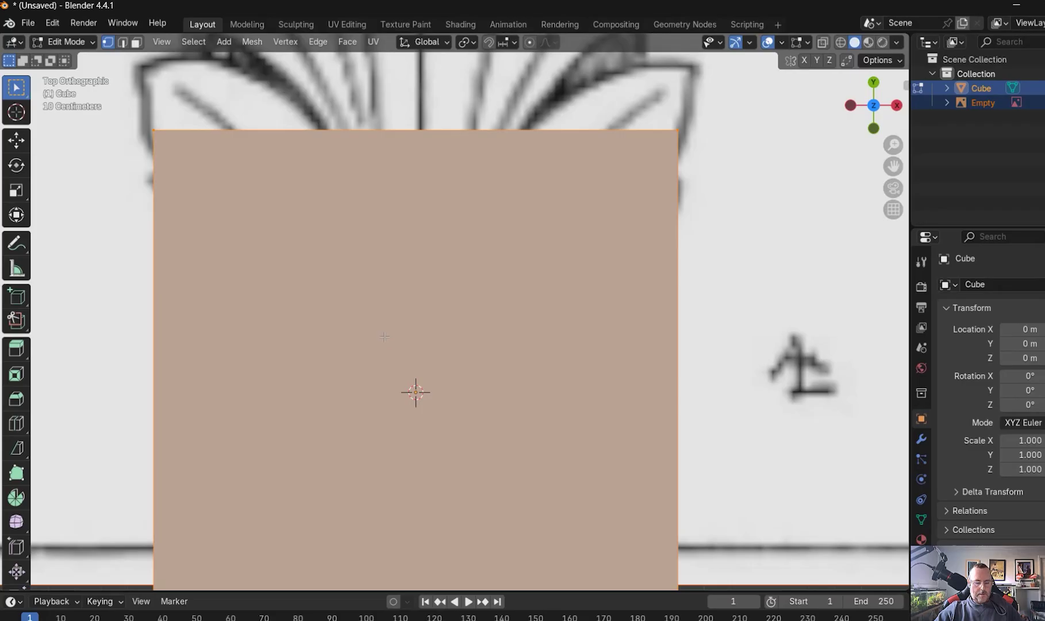
# Step: Select all of the cube's vertices and merge them at center into a single vertex
pyautogui.press('a')
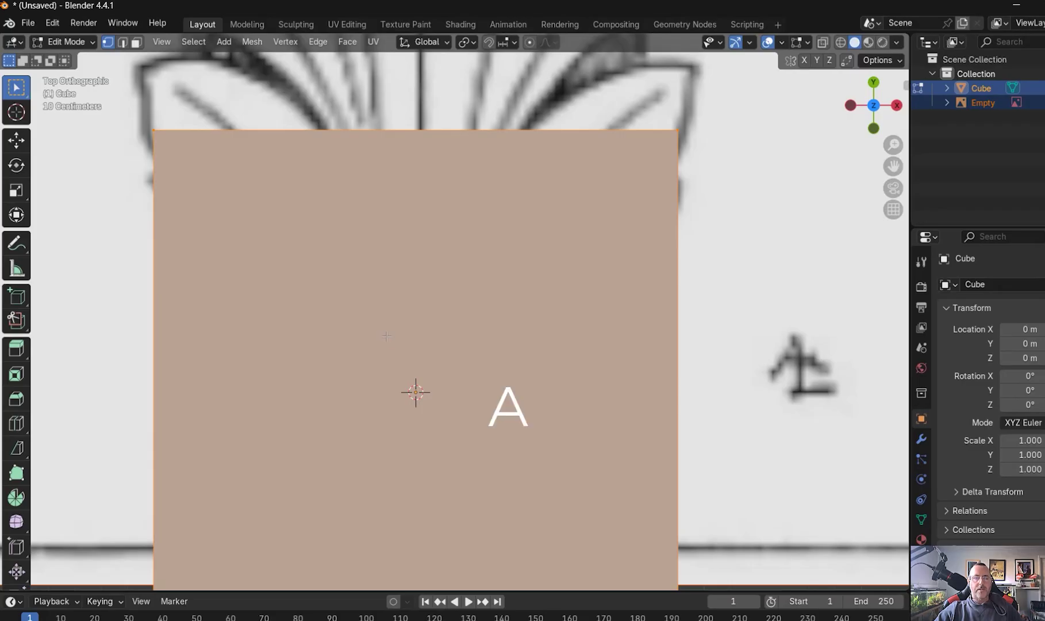
pyautogui.scroll(-2, 386, 335)
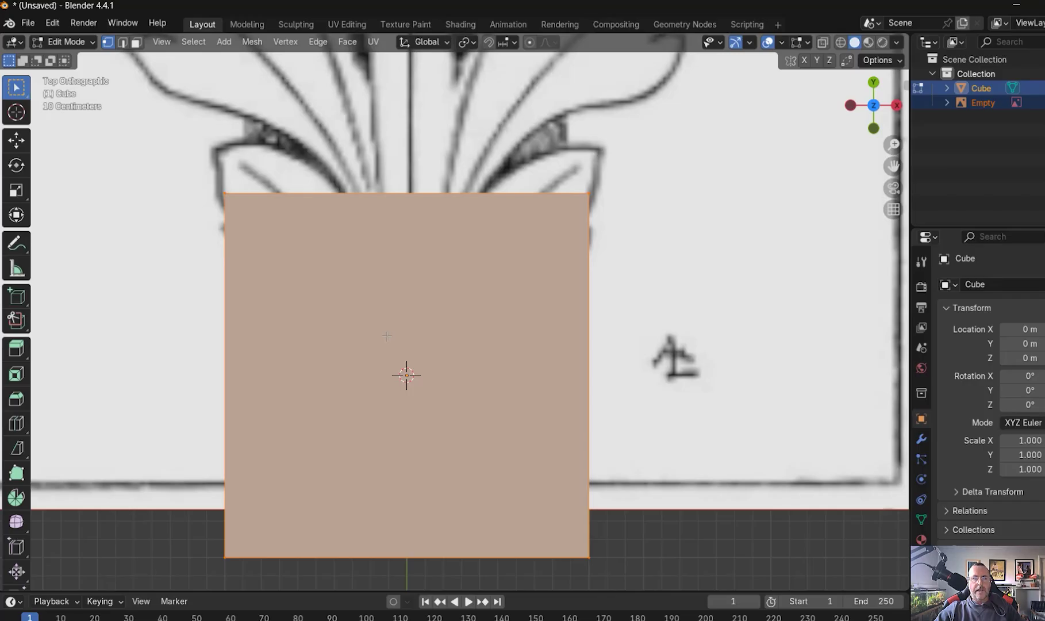
pyautogui.press('m')
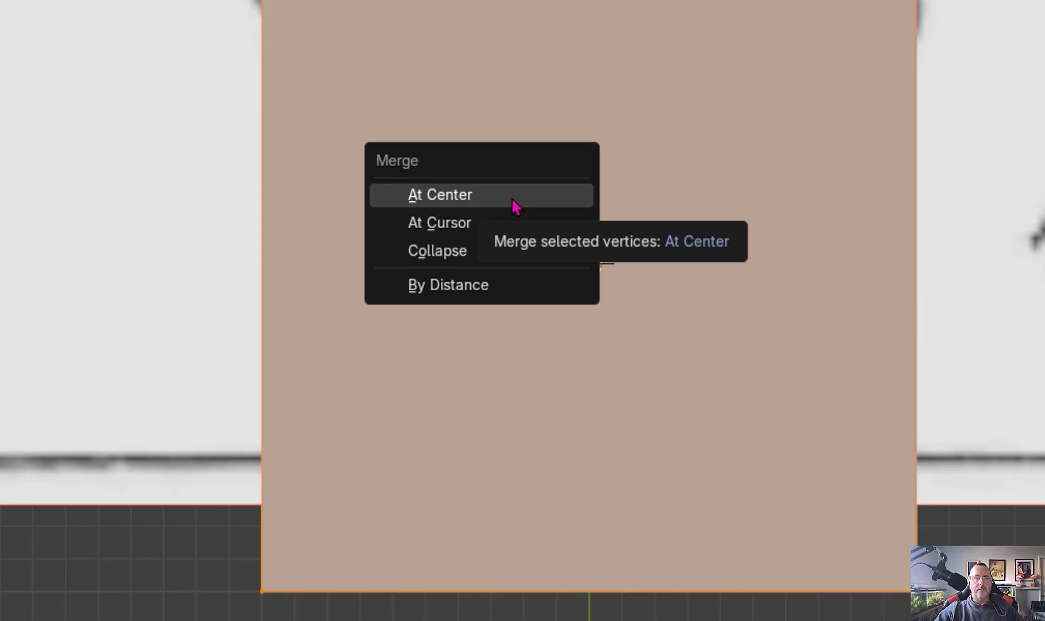
pyautogui.click(515, 205)
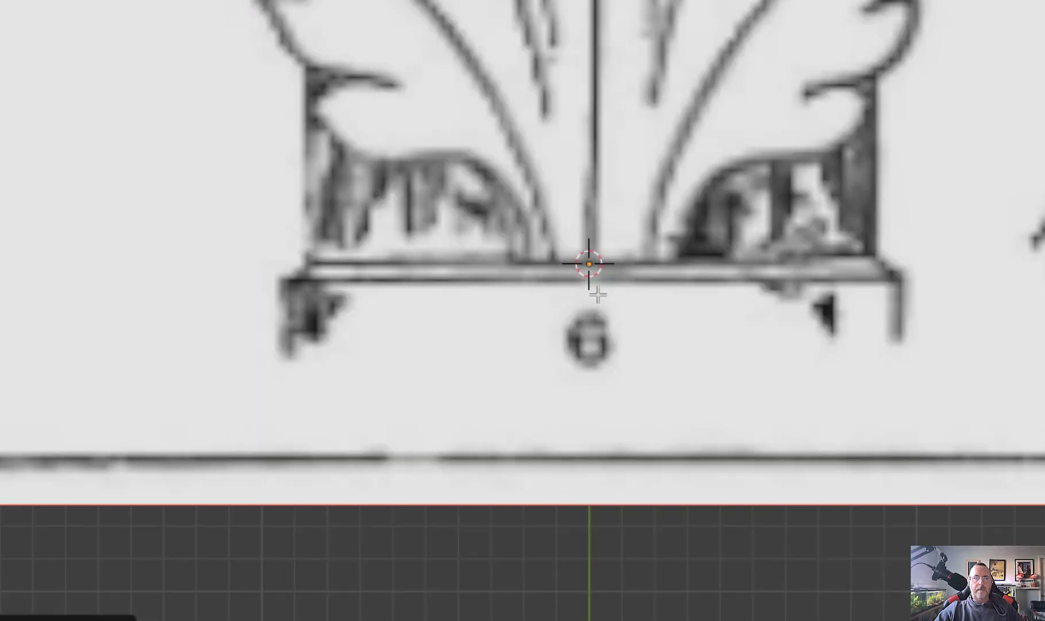
# Step: Extrude the vertex at the origin along leaf 6's base line to the outer edge of its right-hand stem
pyautogui.scroll(8, 598, 295)
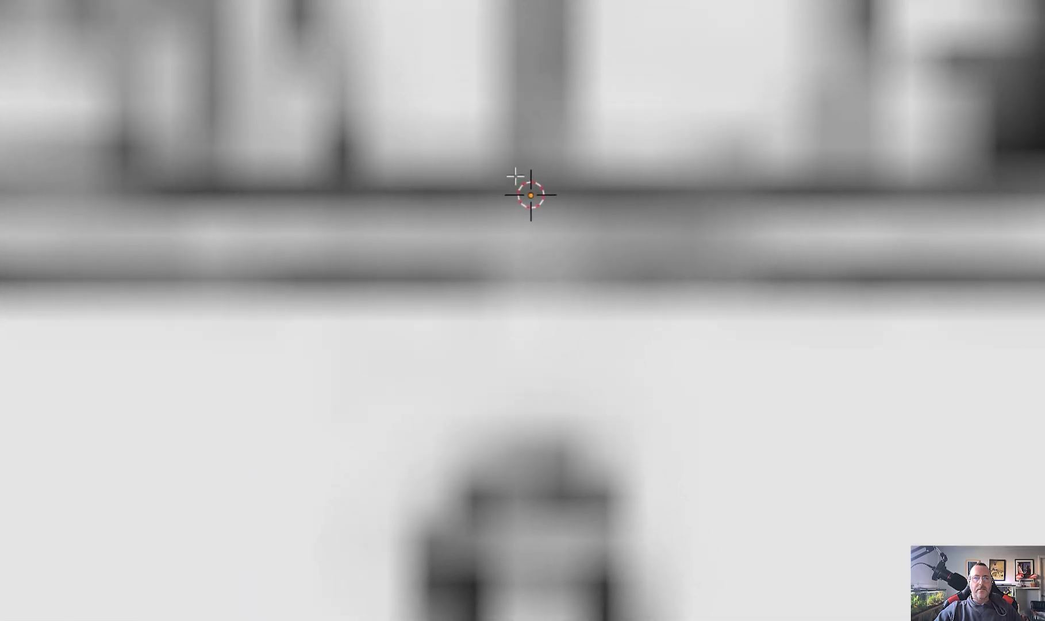
pyautogui.keyDown('shift'); pyautogui.moveTo(515, 176); pyautogui.dragTo(458, 297, button='middle'); pyautogui.keyUp('shift')
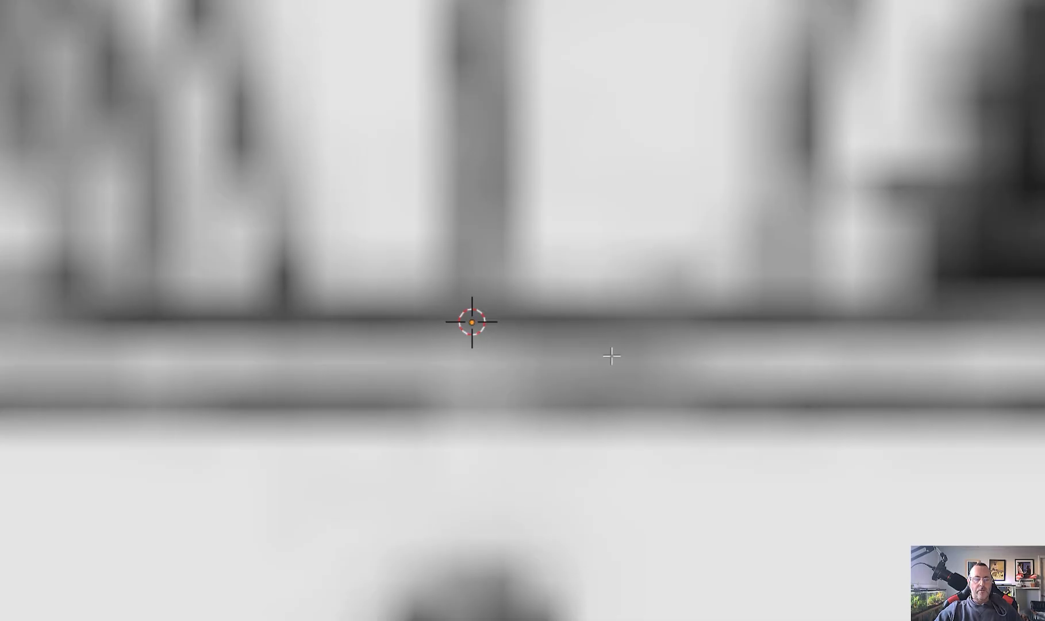
pyautogui.scroll(-6, 612, 357)
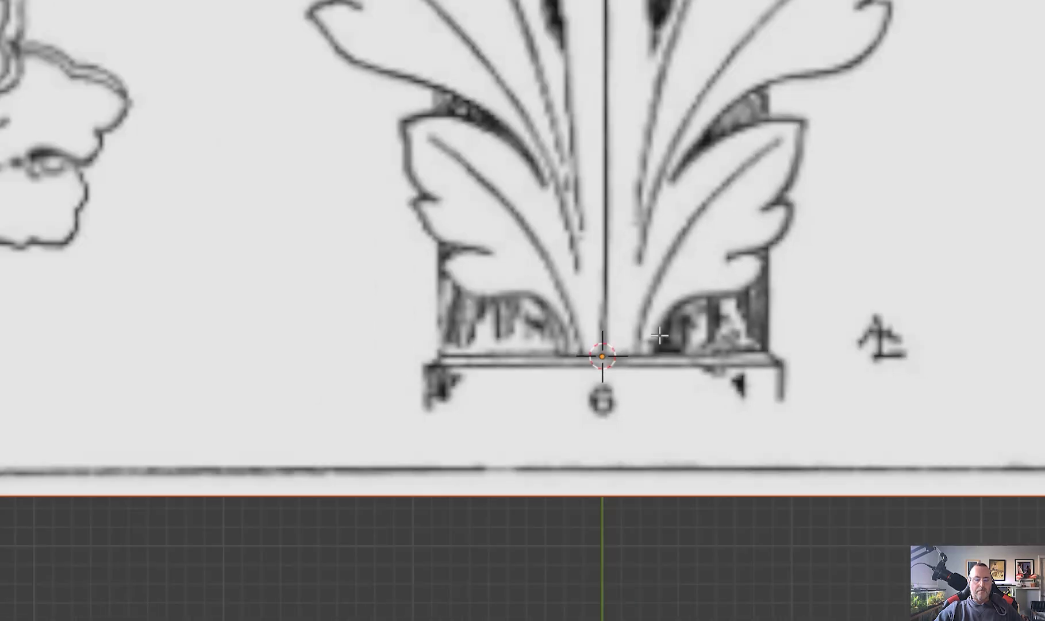
pyautogui.moveTo(659, 345)
pyautogui.keyDown('shift'); pyautogui.mouseDown(button='middle')
pyautogui.moveTo(557, 513)
pyautogui.moveTo(454, 618)
pyautogui.moveTo(426, 620)
pyautogui.mouseUp(button='middle'); pyautogui.keyUp('shift')
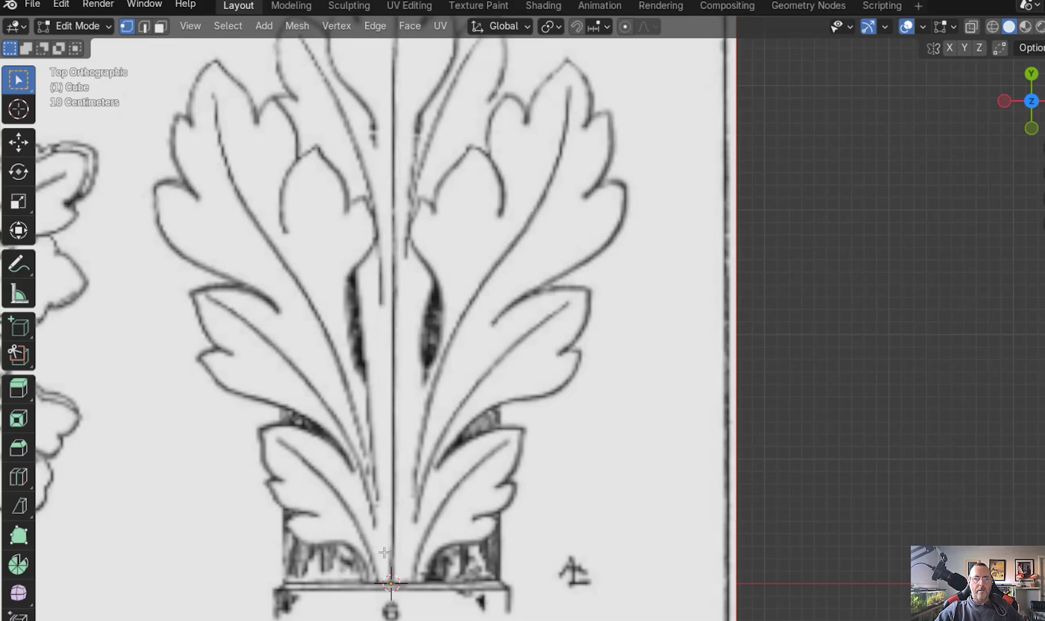
pyautogui.scroll(6, 395, 592)
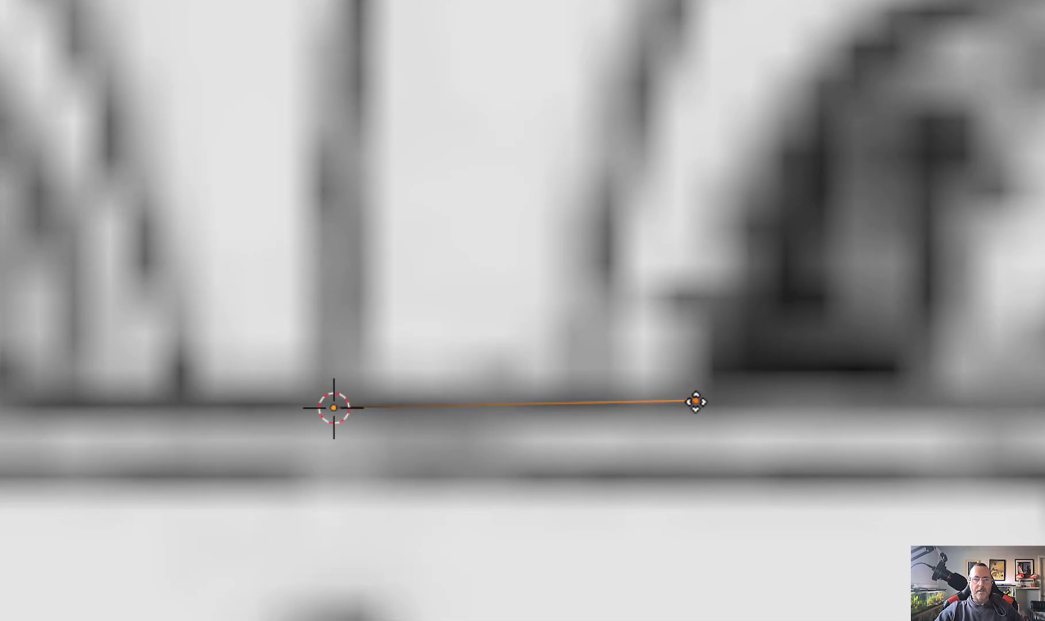
pyautogui.click(696, 406)
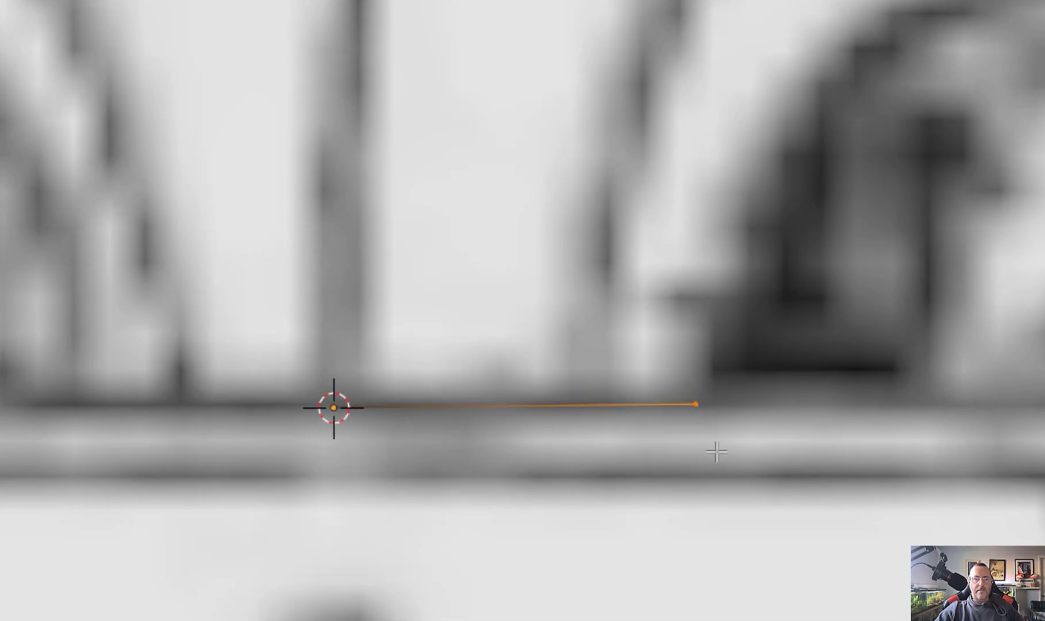
pyautogui.keyDown('shift'); pyautogui.moveTo(742, 432); pyautogui.dragTo(438, 620, button='middle'); pyautogui.keyUp('shift')
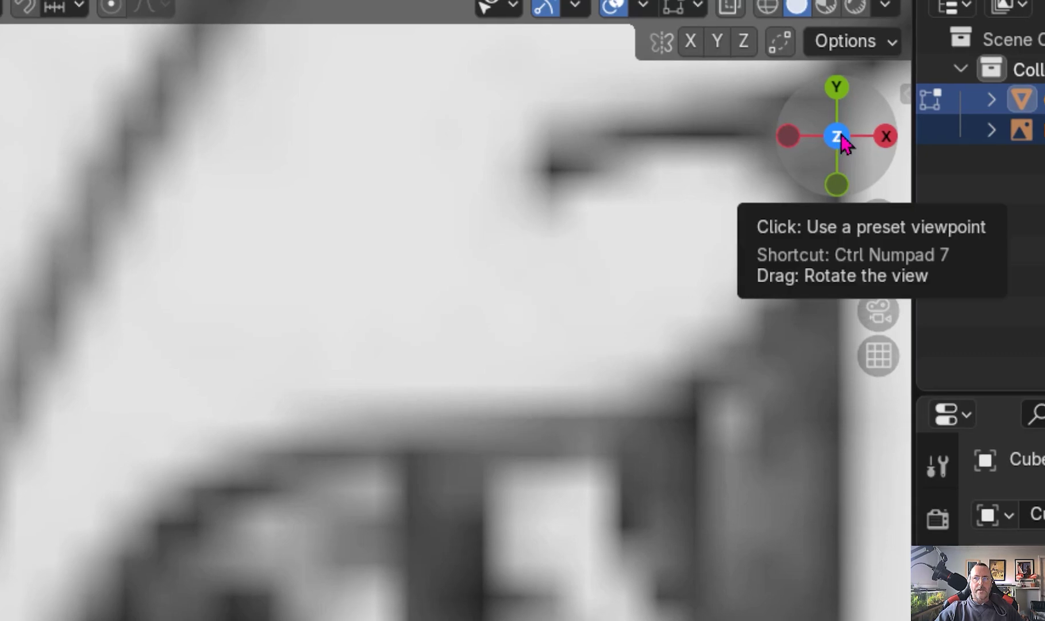
pyautogui.click(839, 140)
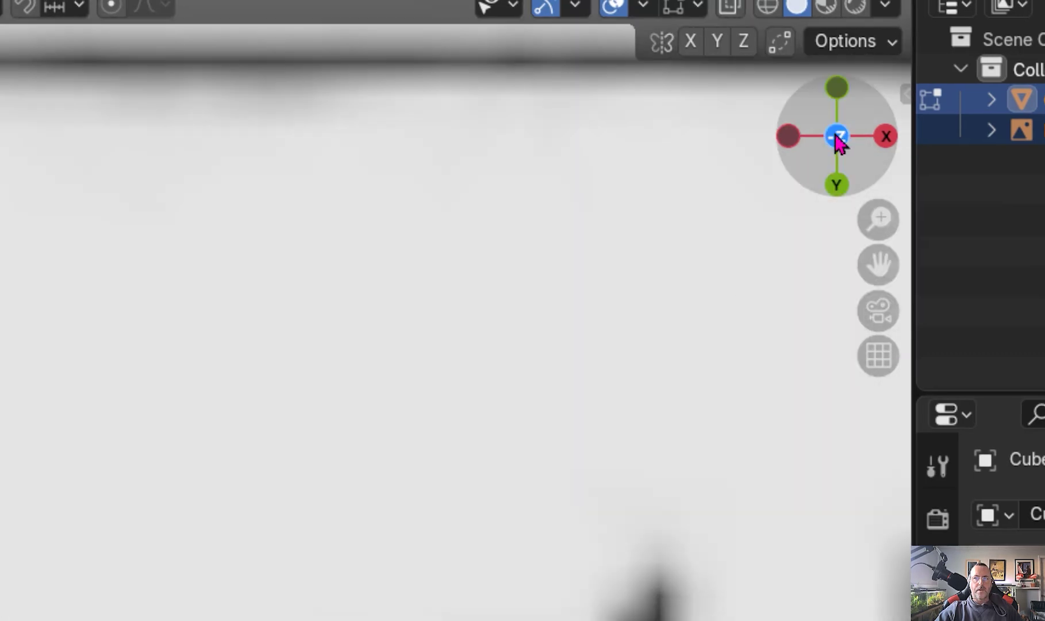
pyautogui.click(838, 140)
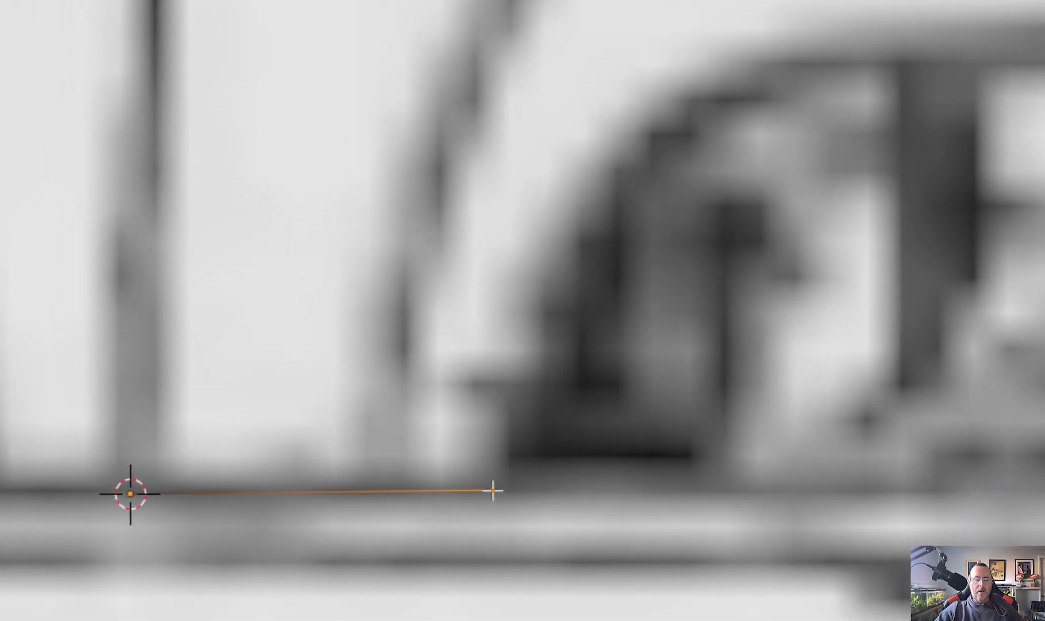
# Step: Extrude four vertices from the base line along the outer edge of the shaded block under leaf 6's lowest right-hand lobe
pyautogui.click(492, 490)
pyautogui.press('e')
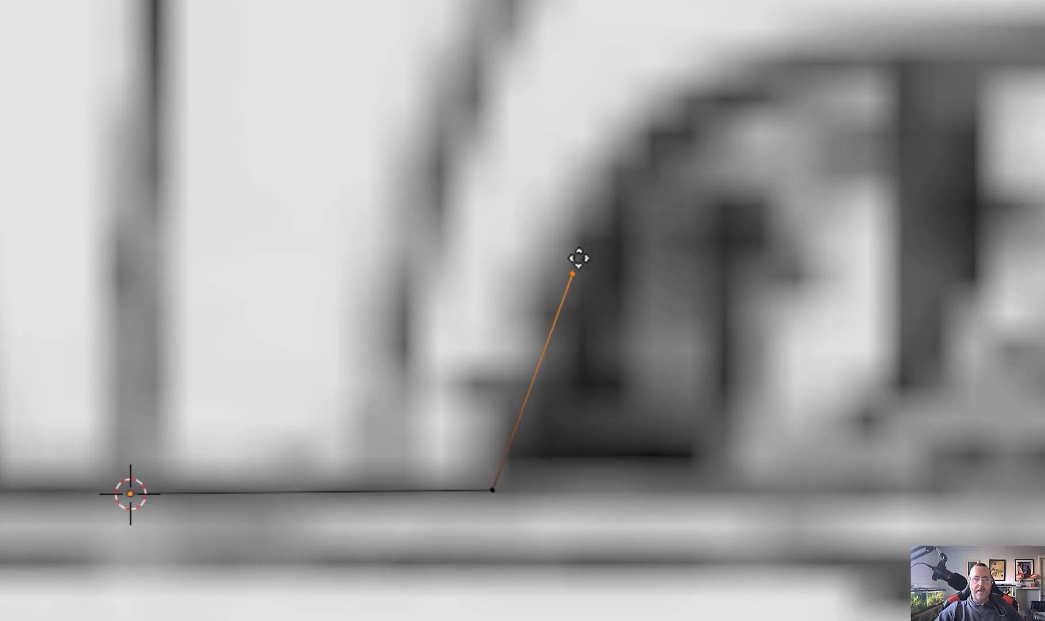
pyautogui.click(597, 229)
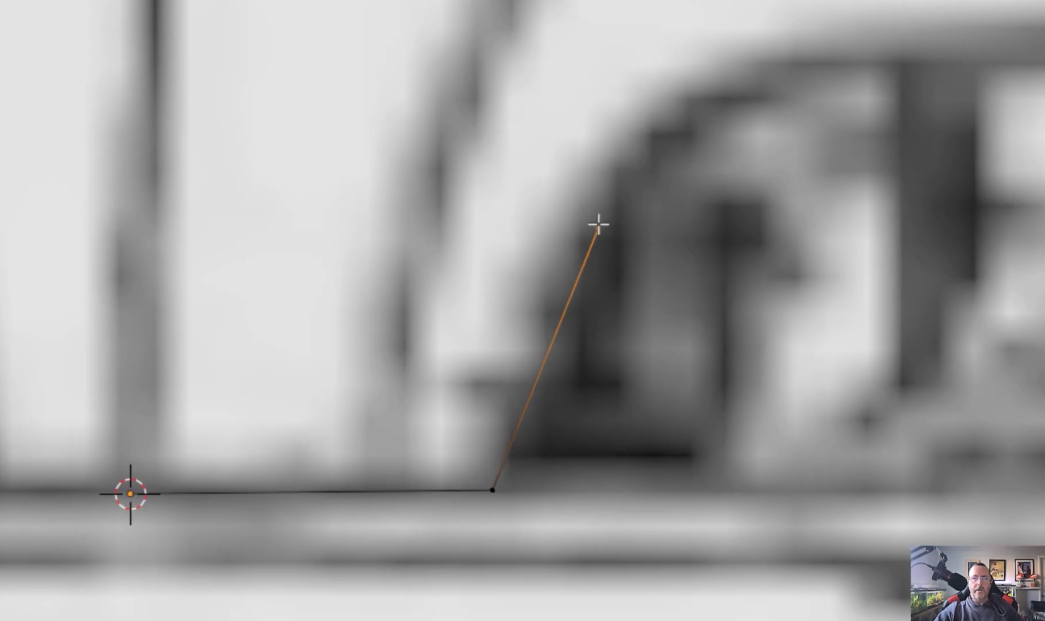
pyautogui.scroll(2, 597, 229)
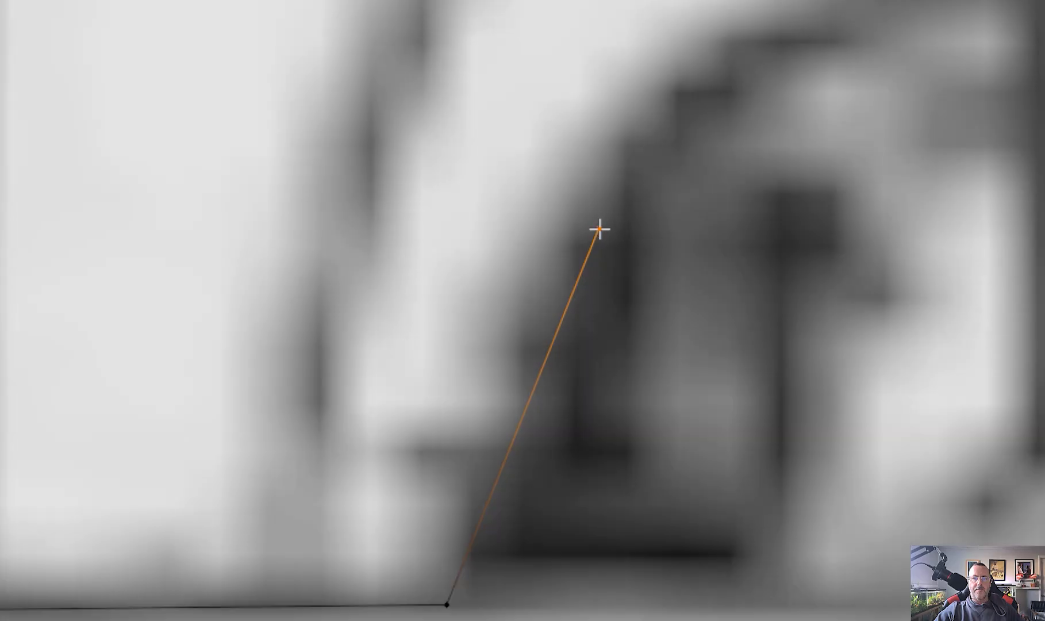
pyautogui.scroll(-2, 598, 228)
pyautogui.press('e')
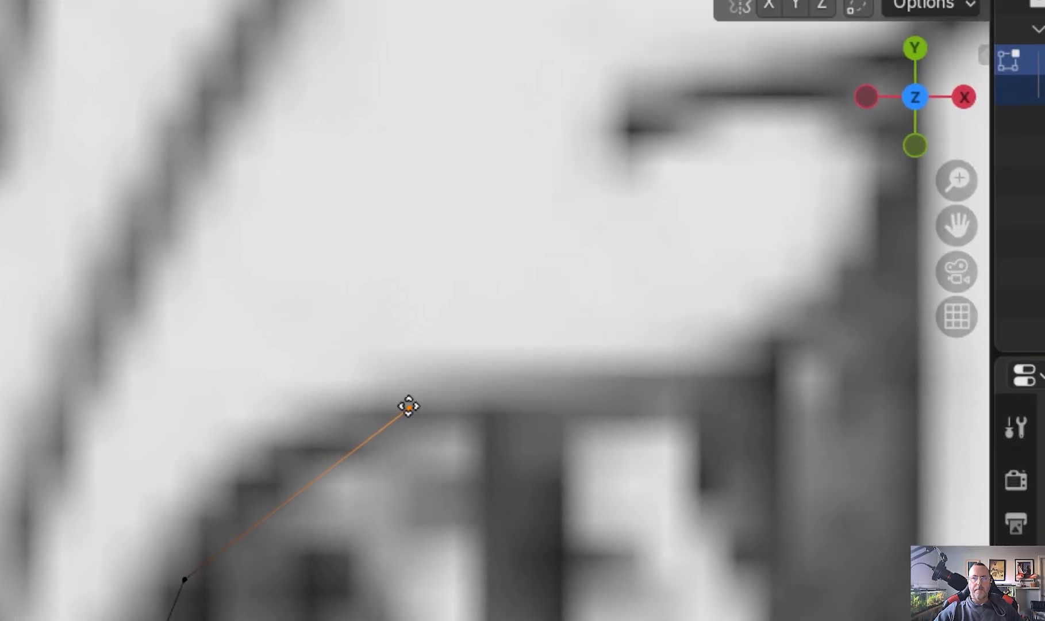
pyautogui.click(424, 394)
pyautogui.press('e')
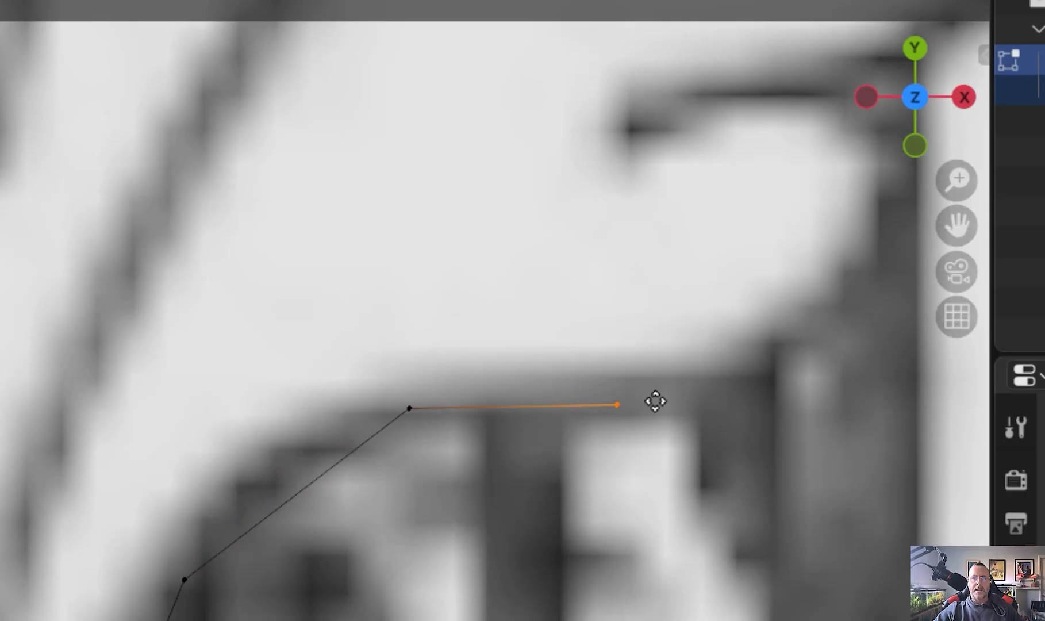
pyautogui.click(690, 398)
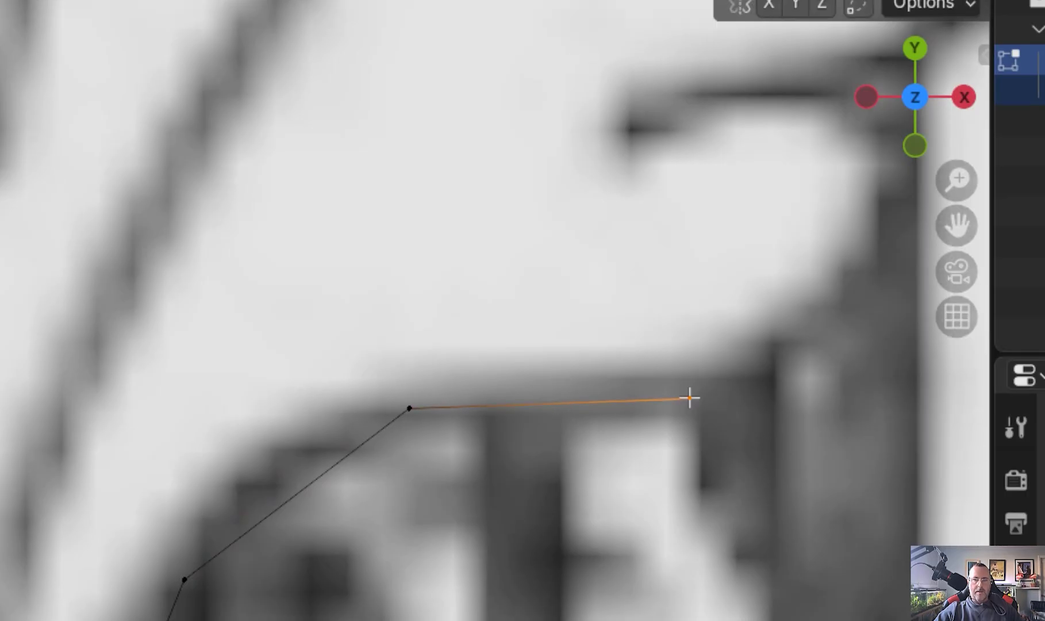
pyautogui.press('e')
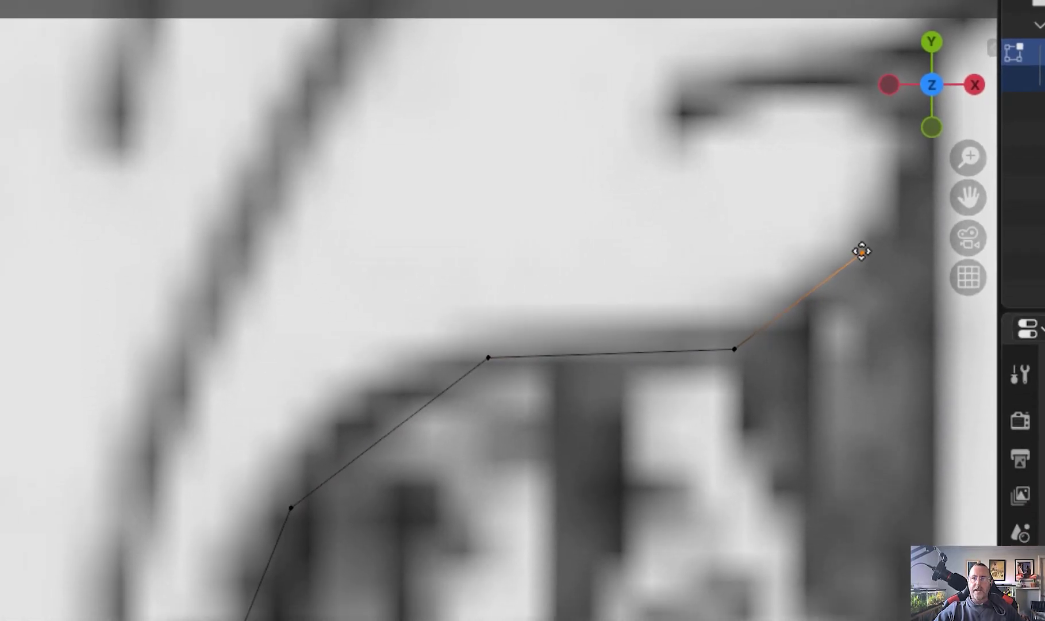
pyautogui.click(837, 289)
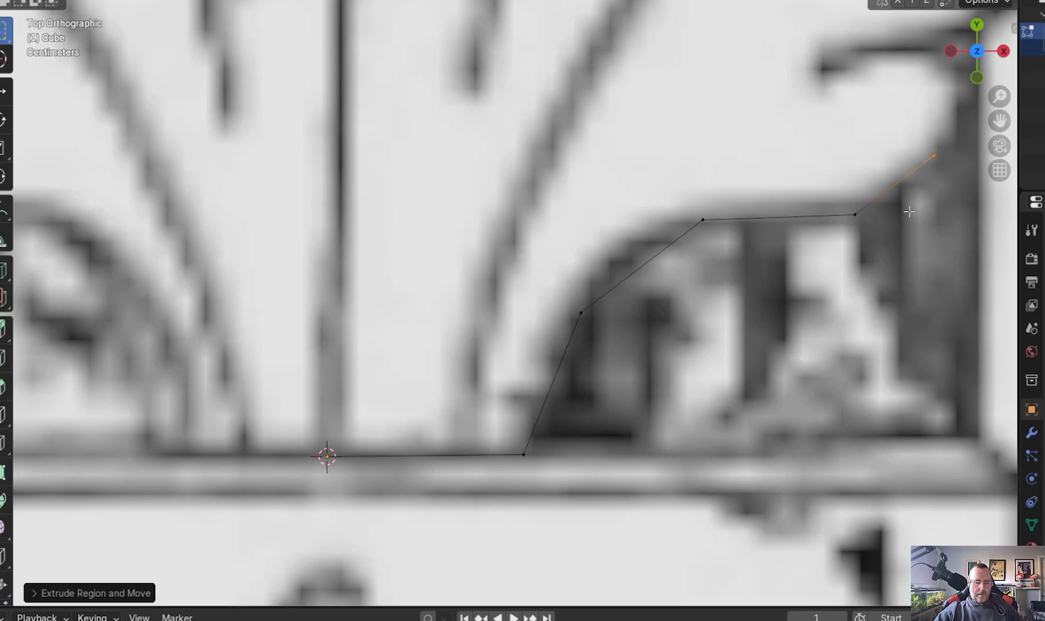
# Step: Switch to perspective view and extrude vertices up the lowest right-hand lobe's outer edge, past its first hook to its second hook
pyautogui.press('KP_5')
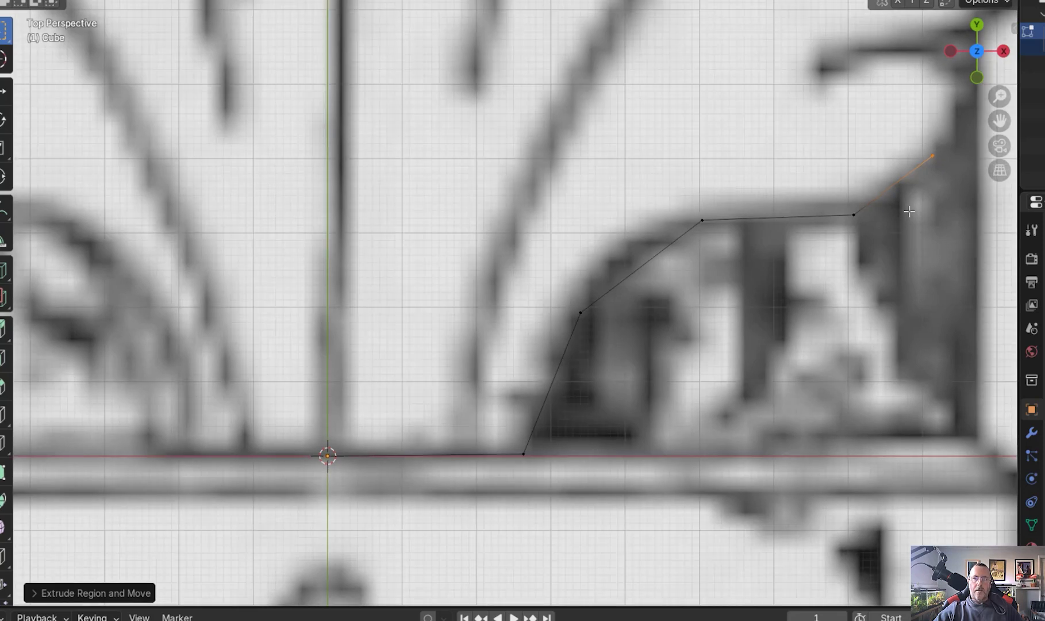
pyautogui.keyDown('shift'); pyautogui.moveTo(909, 212); pyautogui.dragTo(547, 420, button='middle'); pyautogui.keyUp('shift')
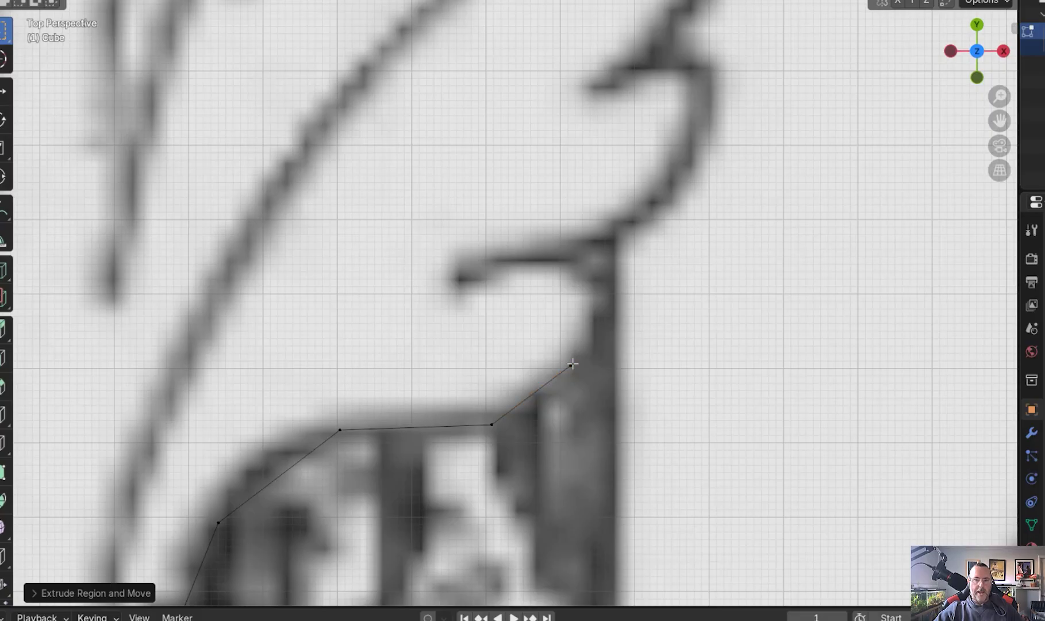
pyautogui.press('e')
pyautogui.click(588, 324)
pyautogui.press('e')
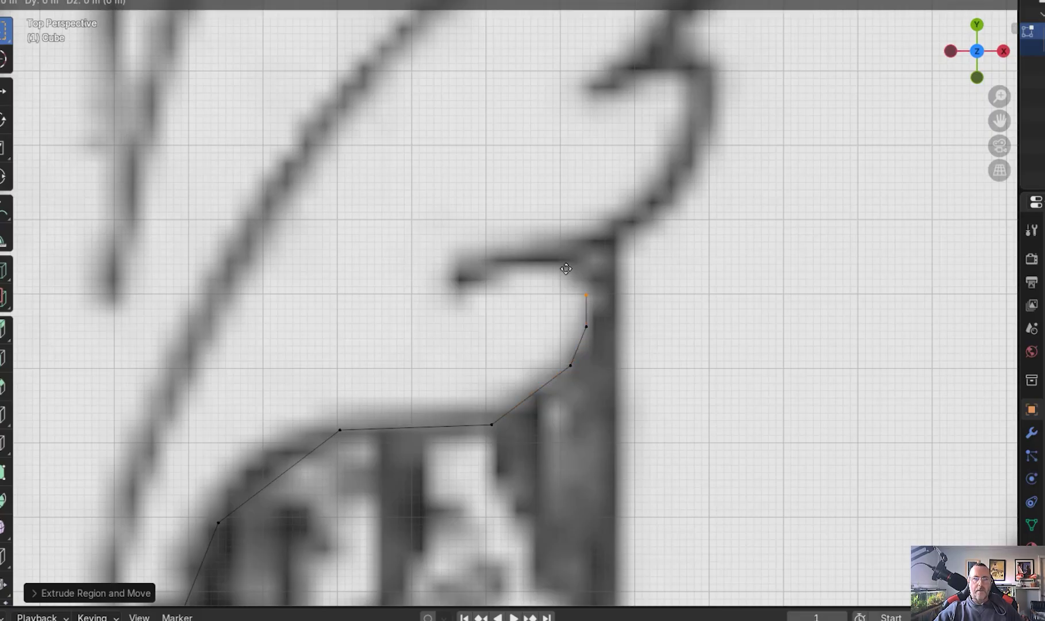
pyautogui.click(698, 115)
pyautogui.press('e')
pyautogui.click(707, 83)
pyautogui.keyDown('shift'); pyautogui.moveTo(706, 83); pyautogui.dragTo(535, 538, button='middle'); pyautogui.keyUp('shift')
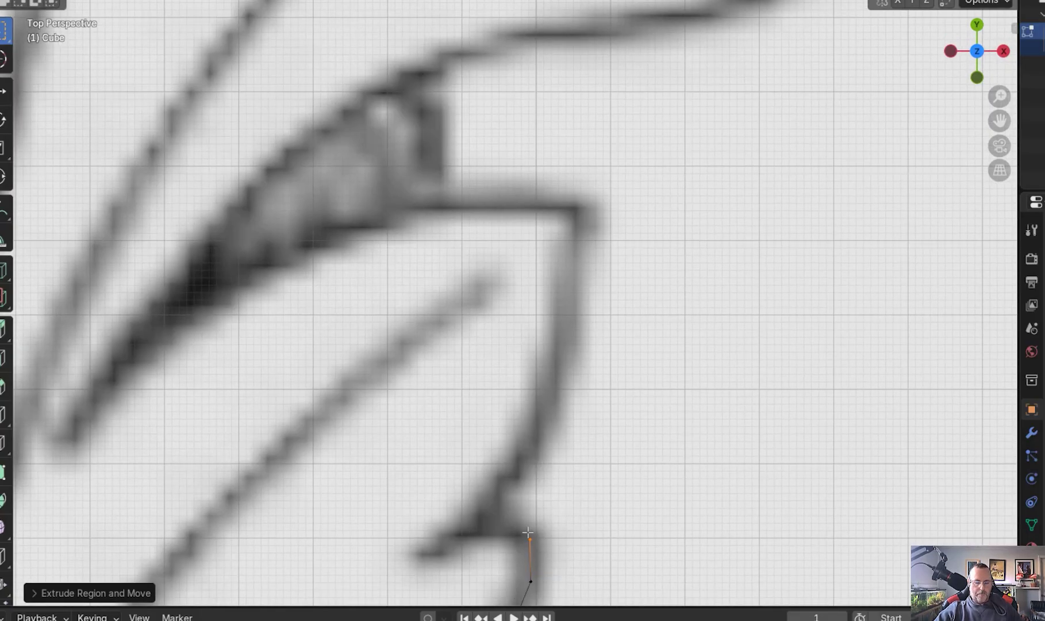
# Step: Extrude vertices from the second hook's notch up the lowest right-hand lobe's outer edge to its pointed corner
pyautogui.press('e')
pyautogui.click(507, 496)
pyautogui.press('e')
pyautogui.click(546, 436)
pyautogui.press('e')
pyautogui.click(568, 330)
pyautogui.press('e')
pyautogui.click(573, 206)
# Step: Extrude vertices inward along the lowest lobe's top edge into the shaded crevice and back out along the middle lobe's underside
pyautogui.press('e')
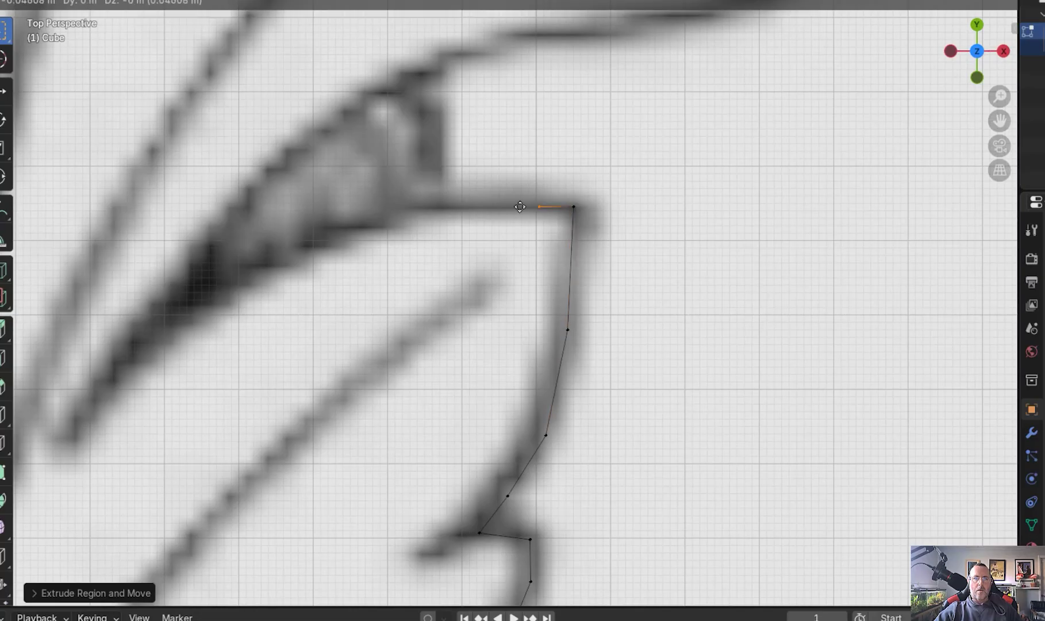
pyautogui.click(144, 225)
pyautogui.press('e')
pyautogui.click(444, 59)
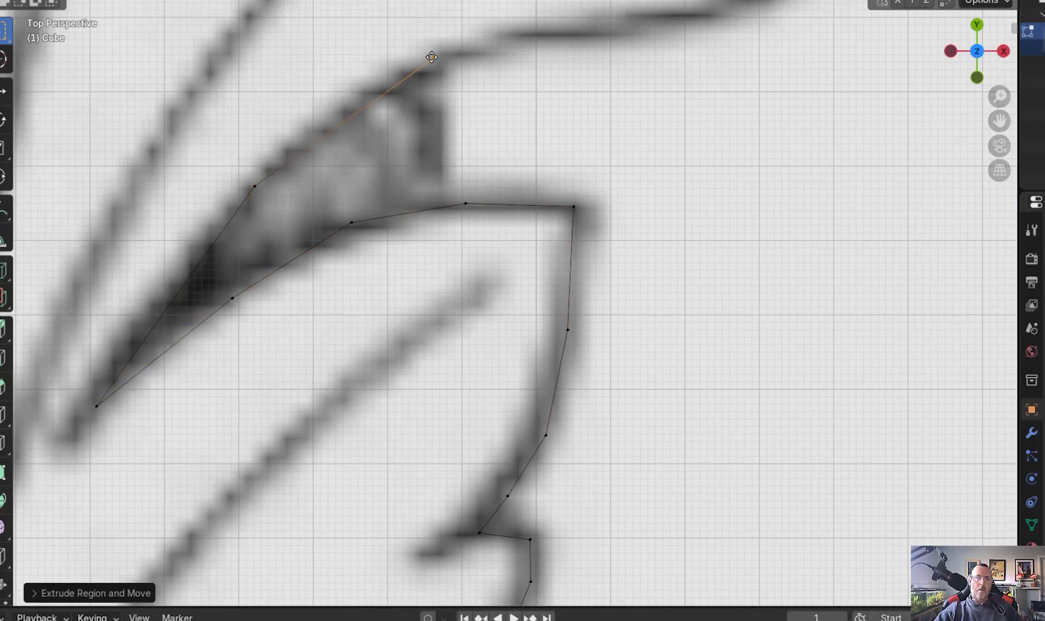
pyautogui.keyDown('shift'); pyautogui.moveTo(444, 58); pyautogui.dragTo(178, 432, button='middle'); pyautogui.keyUp('shift')
pyautogui.press('e')
pyautogui.click(178, 432)
# Step: Extrude vertices along the middle right-hand lobe's curved lower edge and into the notch of its hook
pyautogui.press('e')
pyautogui.click(326, 404)
pyautogui.press('e')
pyautogui.click(487, 364)
pyautogui.press('e')
pyautogui.click(602, 274)
pyautogui.press('e')
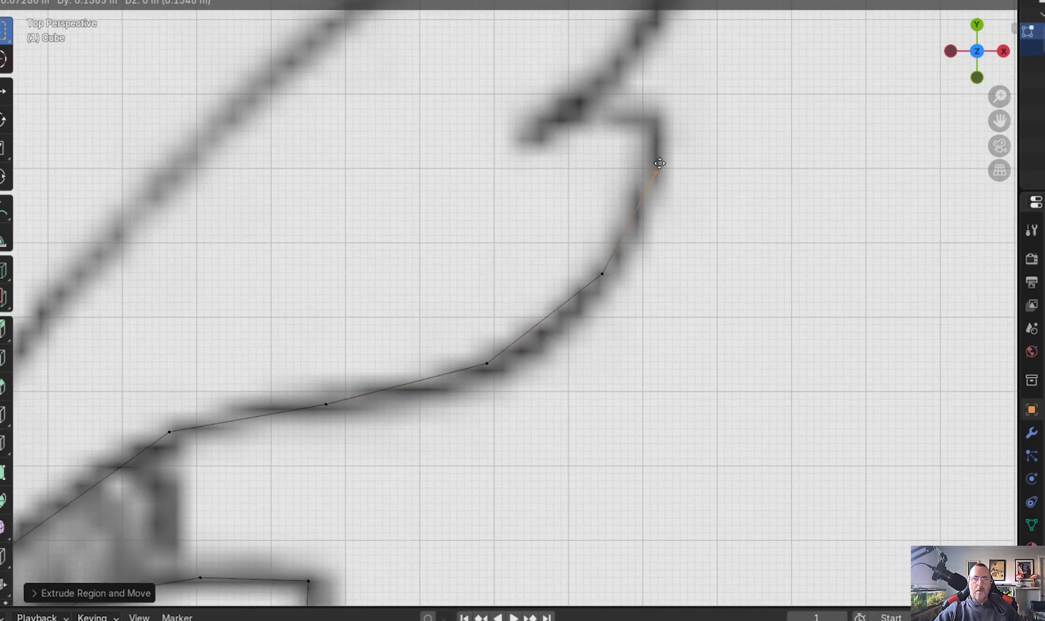
pyautogui.click(574, 119)
pyautogui.press('e')
pyautogui.keyDown('shift'); pyautogui.moveTo(574, 249); pyautogui.dragTo(245, 606, button='middle'); pyautogui.keyUp('shift')
pyautogui.click(236, 485)
# Step: Extrude vertices from the middle lobe's notch up to its corner and inward along its top edge to the large upper lobe
pyautogui.click(322, 408)
pyautogui.click(364, 300)
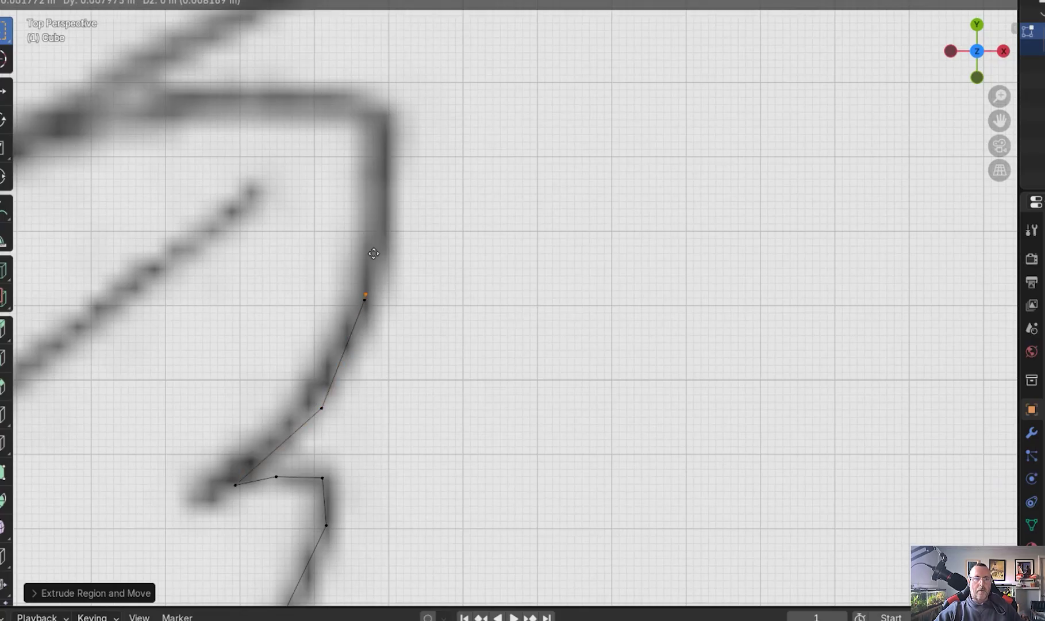
pyautogui.click(372, 193)
pyautogui.press('e')
pyautogui.click(369, 103)
pyautogui.click(298, 96)
pyautogui.click(191, 98)
pyautogui.keyDown('shift'); pyautogui.moveTo(169, 133); pyautogui.dragTo(221, 539, button='middle'); pyautogui.keyUp('shift')
pyautogui.click(139, 510)
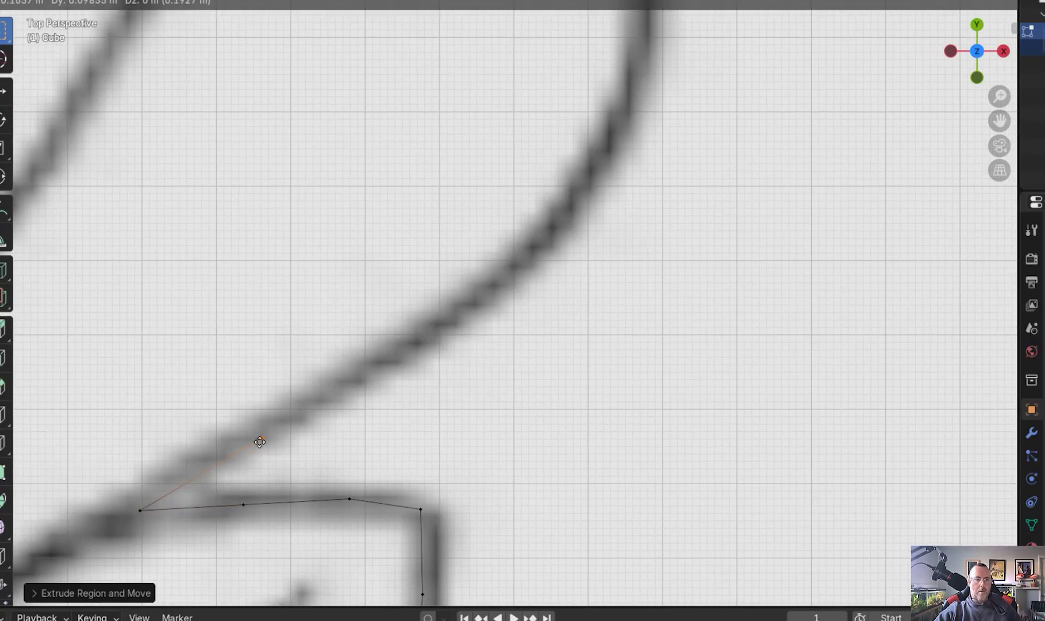
# Step: Extrude vertices along the large upper right-hand lobe's lower edge, around its first point and into the first notch
pyautogui.click(264, 437)
pyautogui.click(536, 235)
pyautogui.click(615, 111)
pyautogui.press('e')
pyautogui.keyDown('shift'); pyautogui.moveTo(609, 335); pyautogui.dragTo(603, 604, button='middle'); pyautogui.keyUp('shift')
pyautogui.click(583, 379)
pyautogui.click(579, 278)
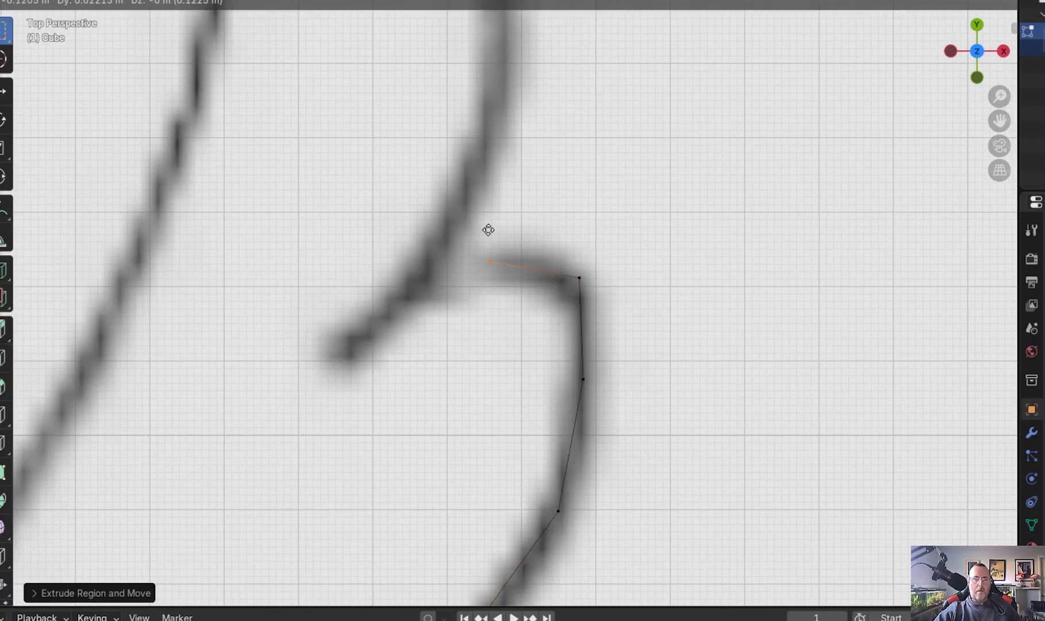
pyautogui.click(491, 251)
pyautogui.press('e')
pyautogui.click(424, 283)
# Step: Extrude vertices from the large upper lobe's first notch around its second point and notch up to its top tip
pyautogui.press('e')
pyautogui.keyDown('shift'); pyautogui.moveTo(532, 198); pyautogui.dragTo(392, 396, button='middle'); pyautogui.keyUp('shift')
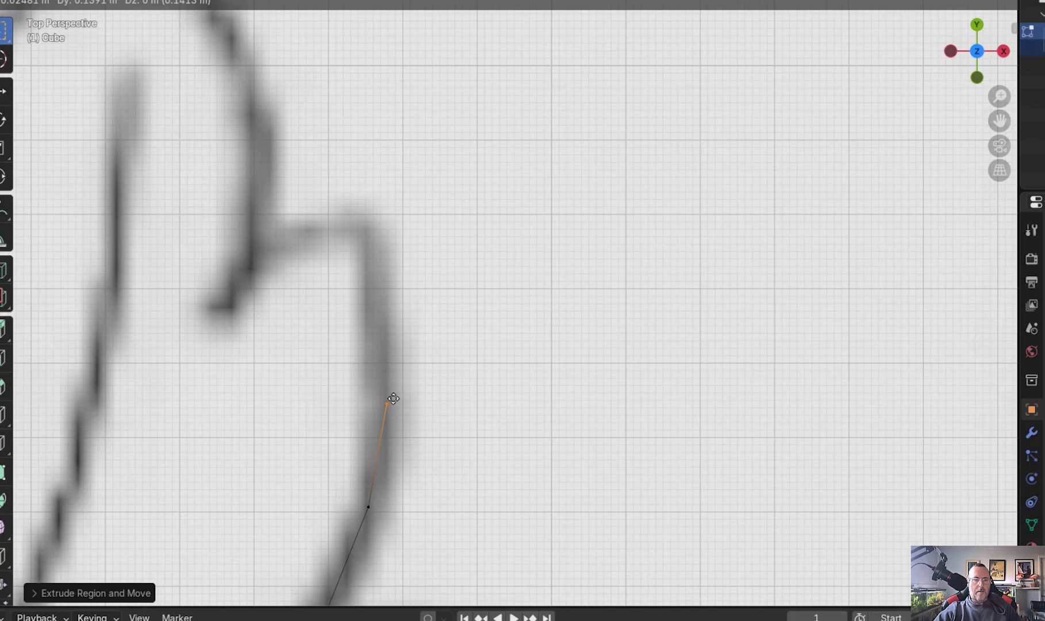
pyautogui.click(306, 222)
pyautogui.press('e')
pyautogui.keyDown('shift'); pyautogui.moveTo(379, 452); pyautogui.dragTo(512, 476, button='middle'); pyautogui.keyUp('shift')
pyautogui.press('e')
pyautogui.click(369, 146)
# Step: Extrude vertices down the inner side of the large upper lobe's tip into the notch beside its rounded side point
pyautogui.press('e')
pyautogui.click(273, 244)
pyautogui.press('e')
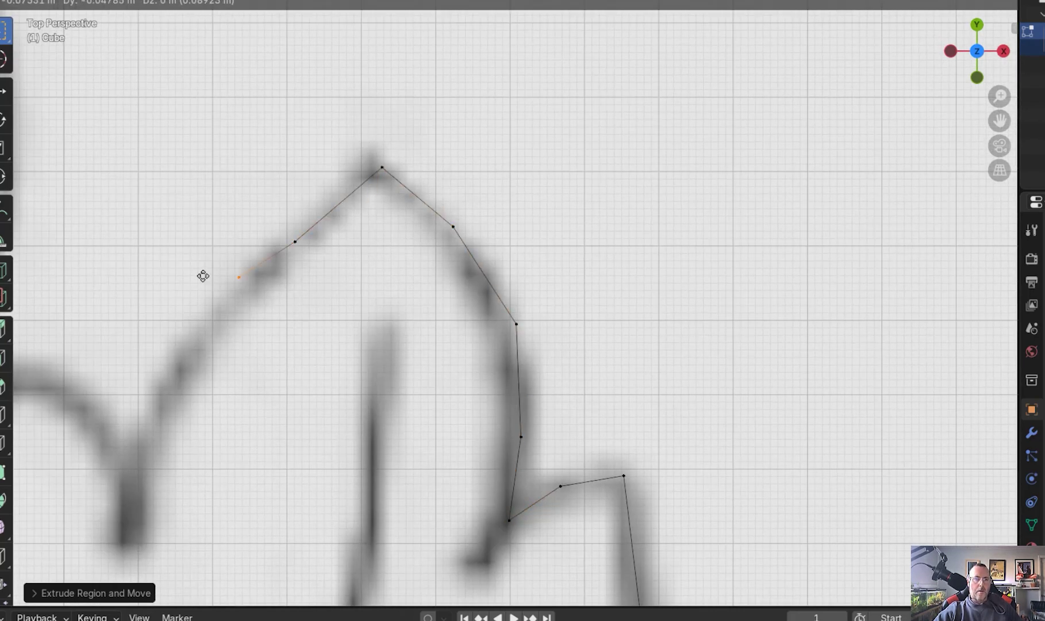
pyautogui.click(150, 368)
pyautogui.press('e')
pyautogui.click(112, 481)
# Step: Extrude vertices over the large upper lobe's rounded side point and down to where the small inner lobe begins
pyautogui.press('e')
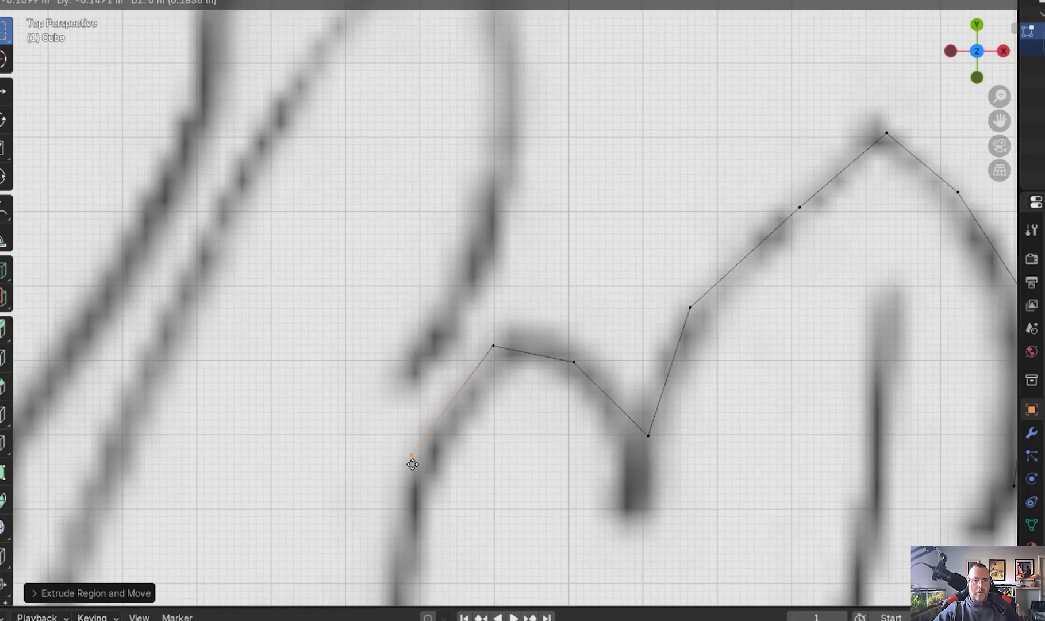
pyautogui.click(403, 457)
pyautogui.scroll(-5, 460, 483)
pyautogui.keyDown('shift'); pyautogui.moveTo(466, 486); pyautogui.dragTo(501, 292, button='middle'); pyautogui.keyUp('shift')
pyautogui.press('e')
pyautogui.click(454, 347)
# Step: Extrude vertices around the small inner lobe's tip and down its inner edge to the lower notch
pyautogui.press('e')
pyautogui.click(411, 332)
pyautogui.press('e')
pyautogui.click(385, 387)
pyautogui.press('e')
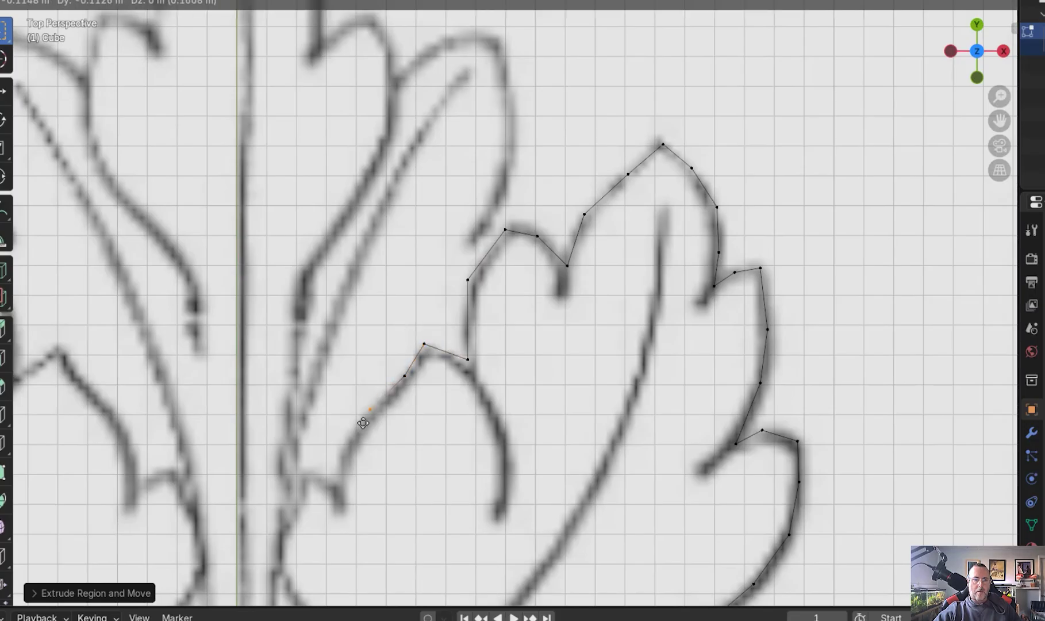
pyautogui.click(345, 444)
pyautogui.press('e')
pyautogui.click(334, 479)
# Step: Extrude vertices down into the crevice beside the centre stem and back up the central lobe's right edge to the adjoining side lobe
pyautogui.press('e')
pyautogui.press('e')
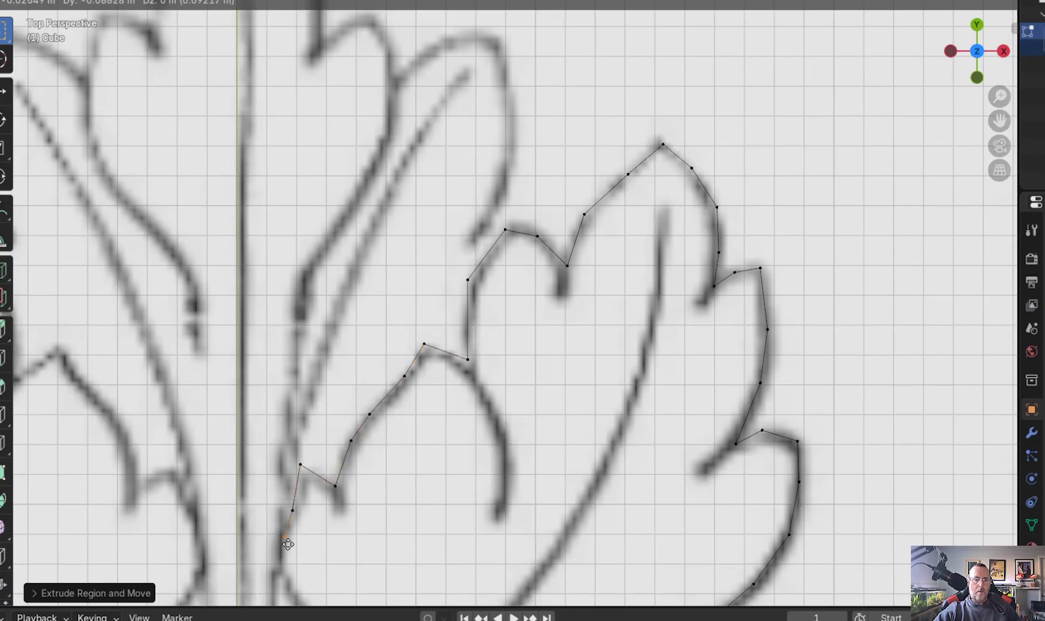
pyautogui.click(283, 591)
pyautogui.press('e')
pyautogui.click(295, 517)
pyautogui.press('e')
pyautogui.click(313, 319)
pyautogui.press('e')
pyautogui.click(397, 223)
# Step: Extrude vertices from the side lobe junction around the central lobe's right side point and into its notch
pyautogui.keyDown('shift'); pyautogui.moveTo(415, 137); pyautogui.dragTo(486, 311, button='middle'); pyautogui.keyUp('shift')
pyautogui.press('e')
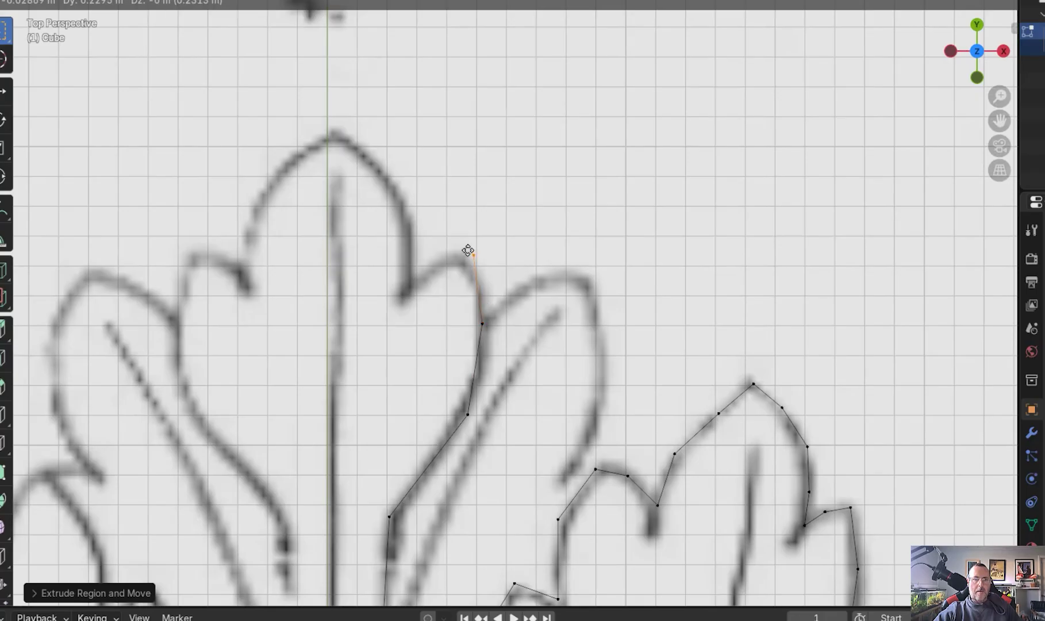
pyautogui.click(463, 248)
pyautogui.press('e')
pyautogui.click(435, 263)
pyautogui.press('e')
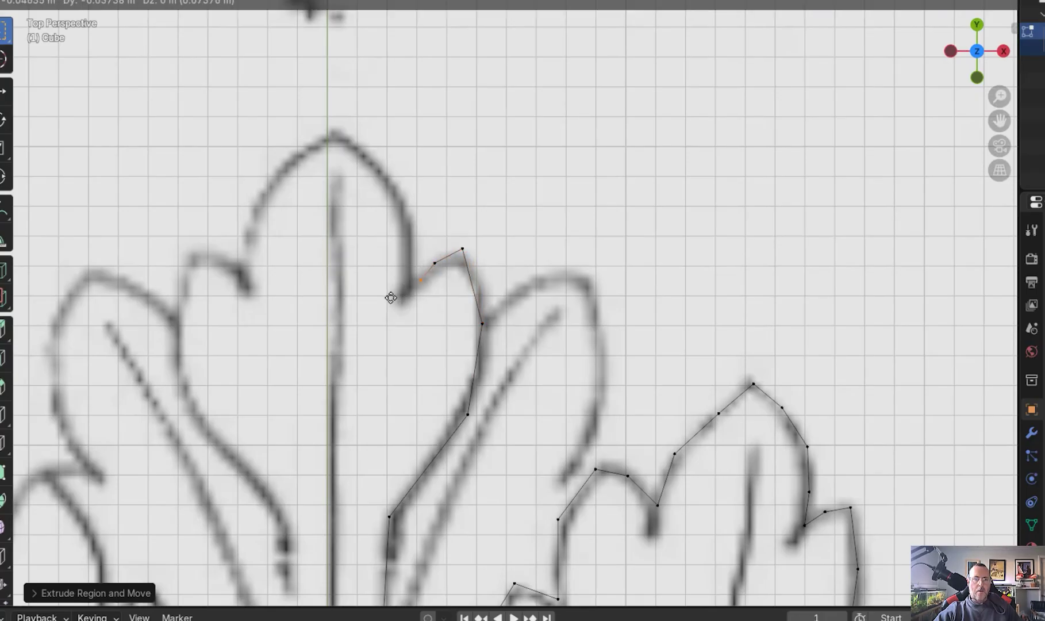
pyautogui.click(404, 293)
# Step: Extrude vertices from the central lobe's right notch up its curved edge to the leaf's top tip on the centre line
pyautogui.press('e')
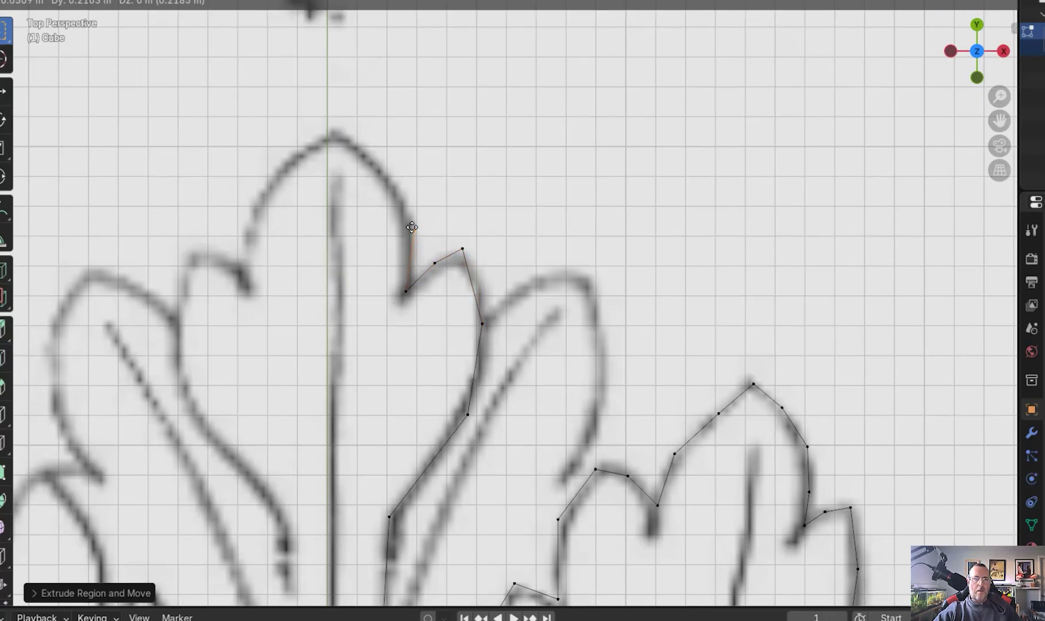
pyautogui.click(412, 225)
pyautogui.press('e')
pyautogui.click(387, 180)
pyautogui.press('e')
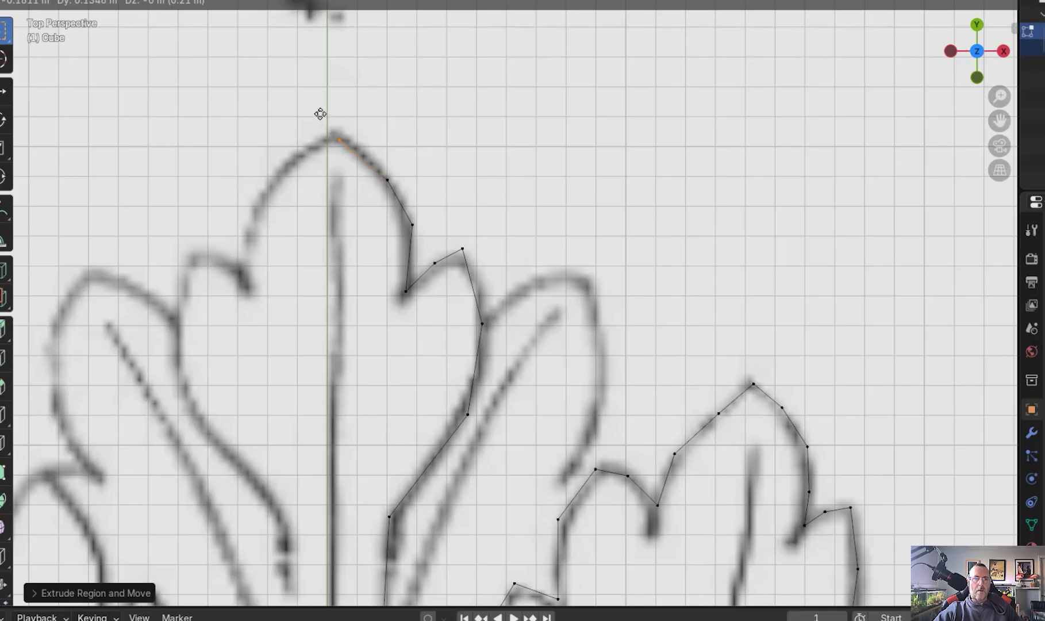
pyautogui.click(320, 110)
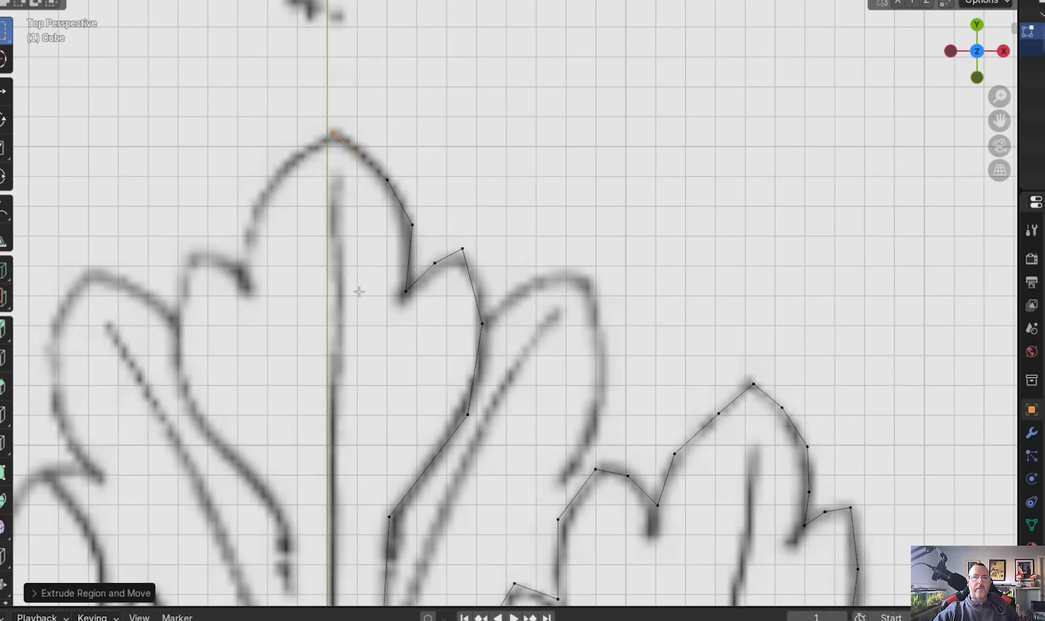
# Step: Extrude the top tip vertex straight down leaf 6's centre line to the starting vertex at the world origin
pyautogui.scroll(-3, 358, 293)
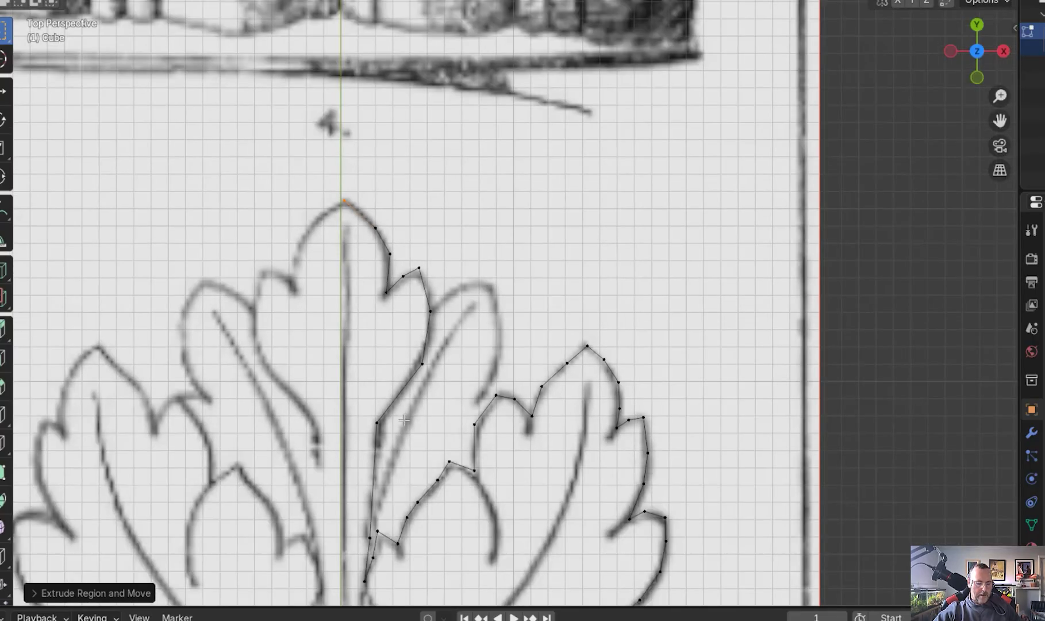
pyautogui.moveTo(397, 446)
pyautogui.keyDown('shift'); pyautogui.mouseDown(button='middle')
pyautogui.moveTo(411, 427)
pyautogui.moveTo(585, 343)
pyautogui.moveTo(628, 293)
pyautogui.mouseUp(button='middle'); pyautogui.keyUp('shift')
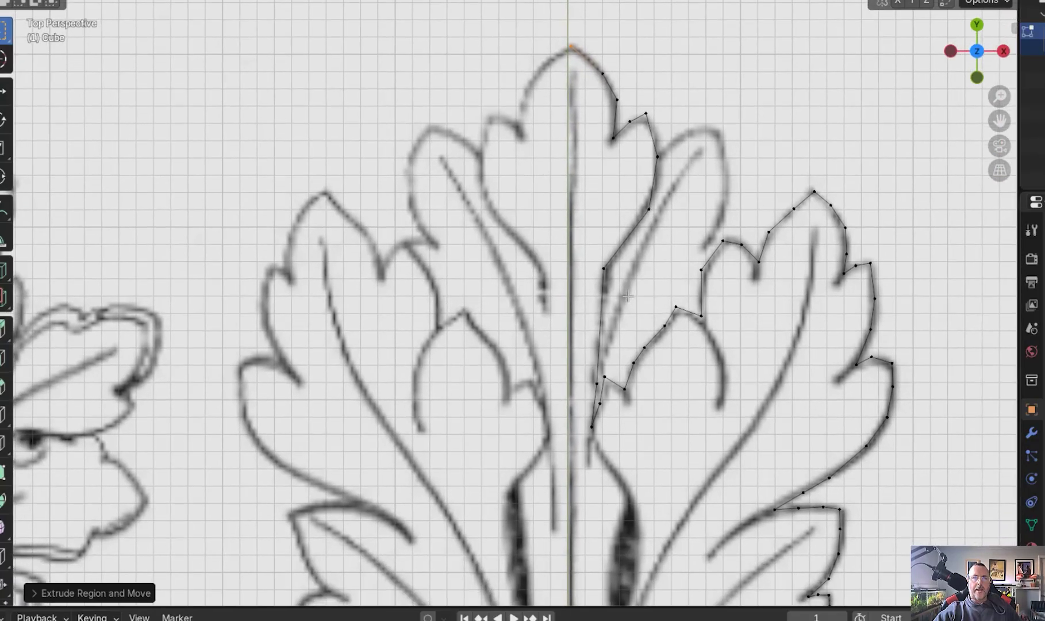
pyautogui.scroll(-2, 627, 296)
pyautogui.keyDown('shift'); pyautogui.moveTo(641, 373); pyautogui.dragTo(613, 311, button='middle'); pyautogui.keyUp('shift')
pyautogui.scroll(-1, 615, 324)
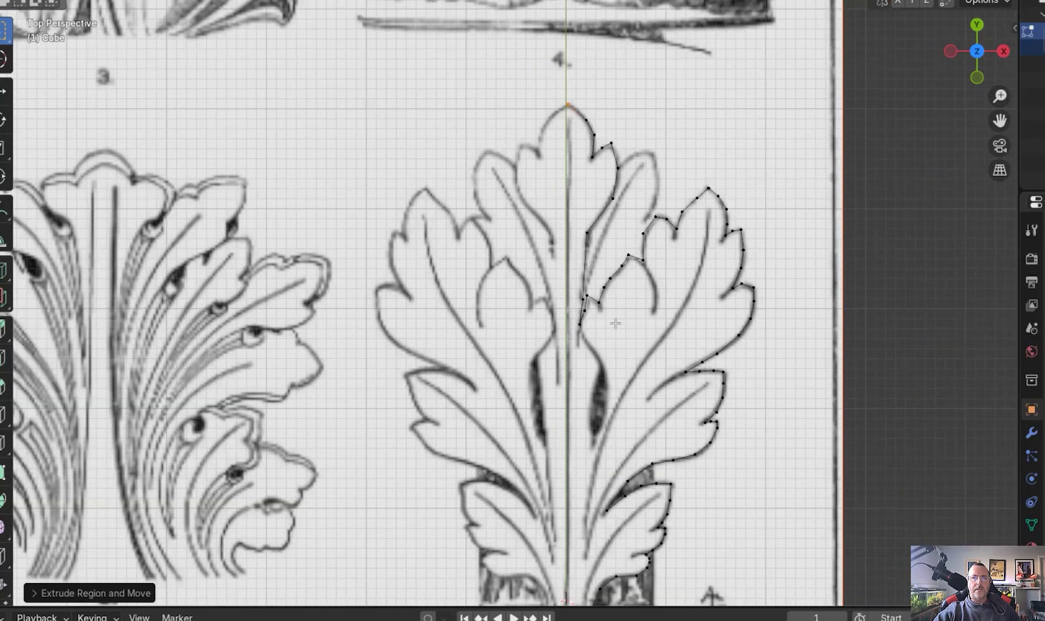
pyautogui.keyDown('shift'); pyautogui.moveTo(625, 422); pyautogui.dragTo(627, 373, button='middle'); pyautogui.keyUp('shift')
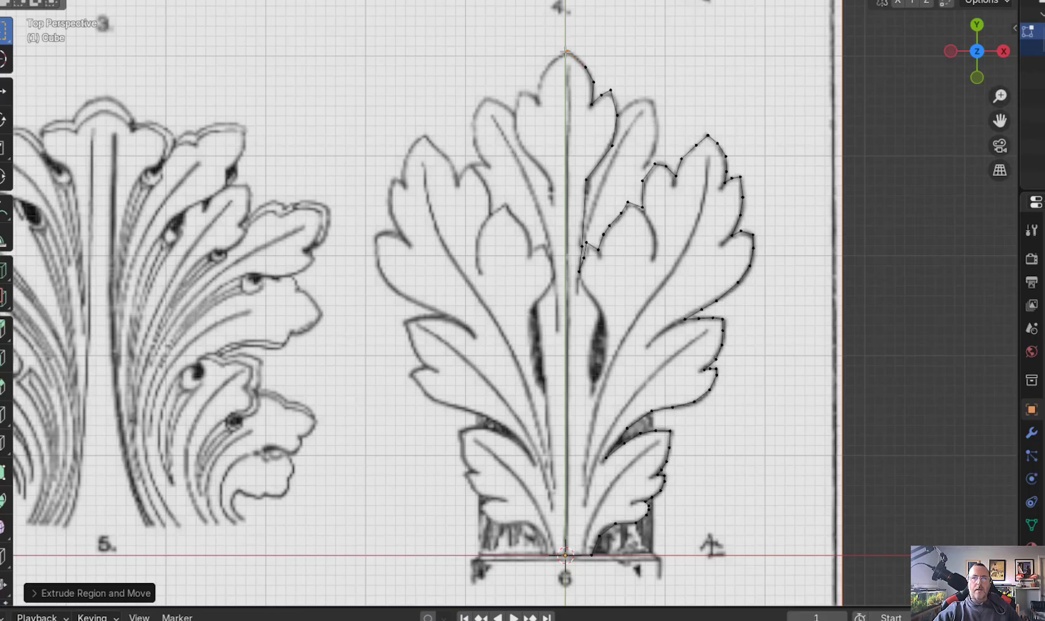
pyautogui.press('e')
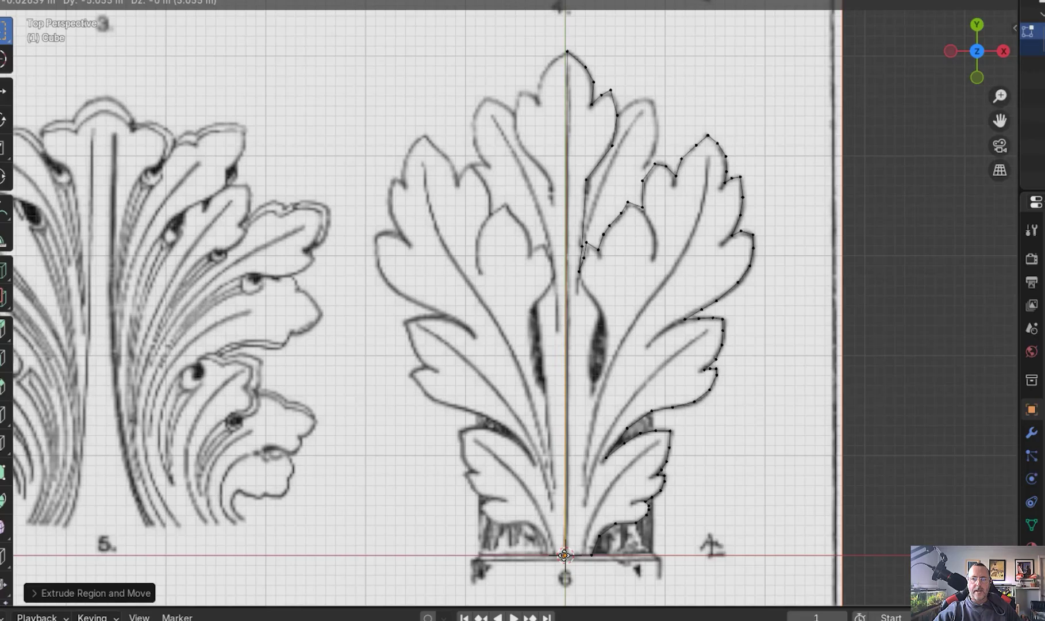
pyautogui.click(565, 555)
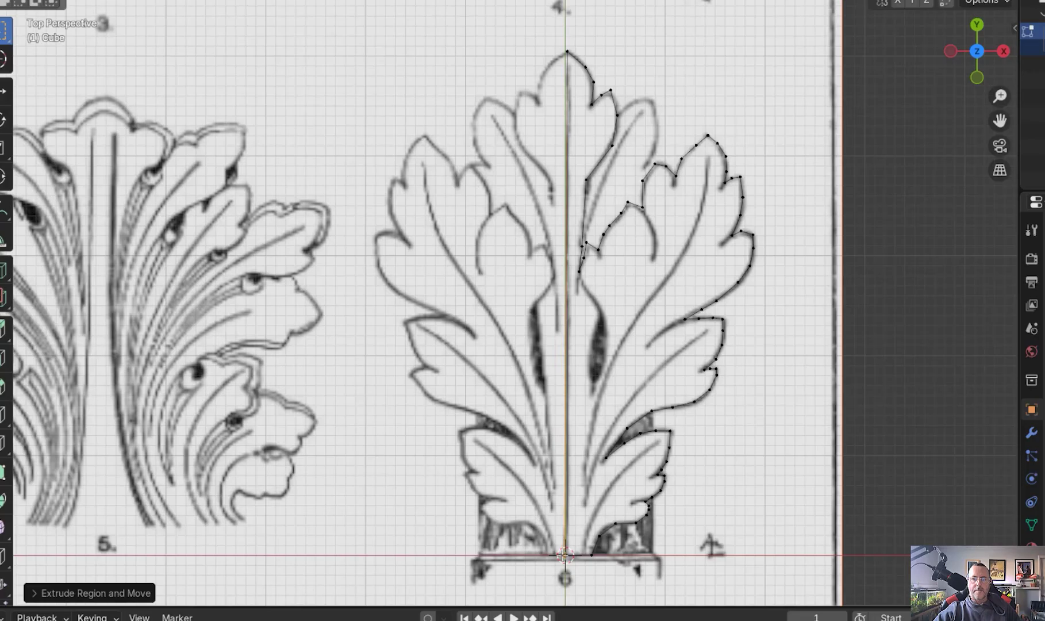
pyautogui.scroll(10, 571, 566)
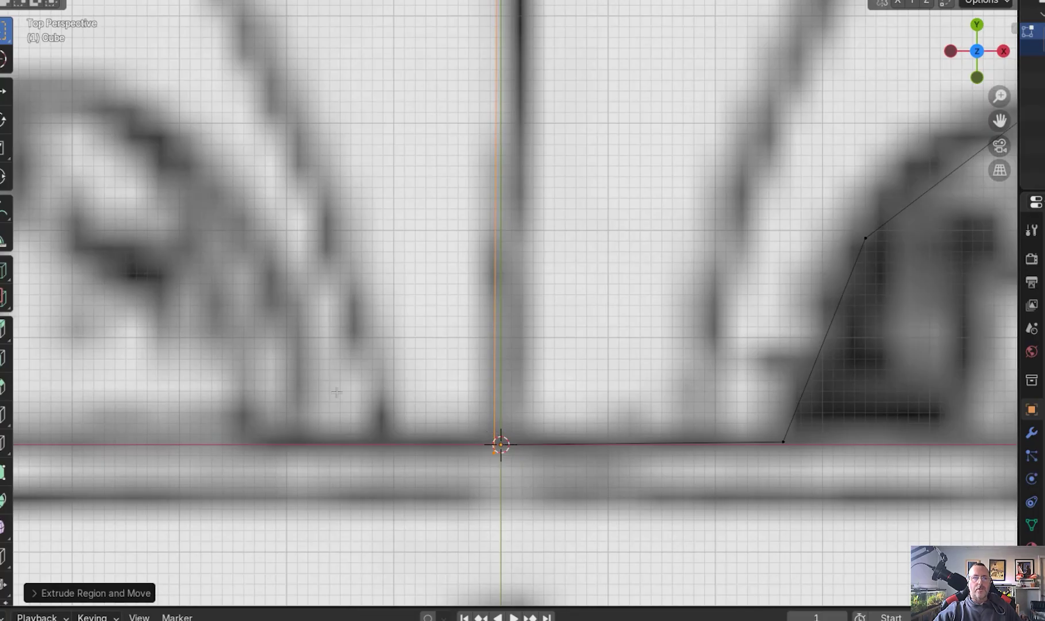
# Step: Merge the outline's overlapping start and end vertices at their center, and move the merged vertex slightly up along Y onto the X axis
pyautogui.click(3, 175)
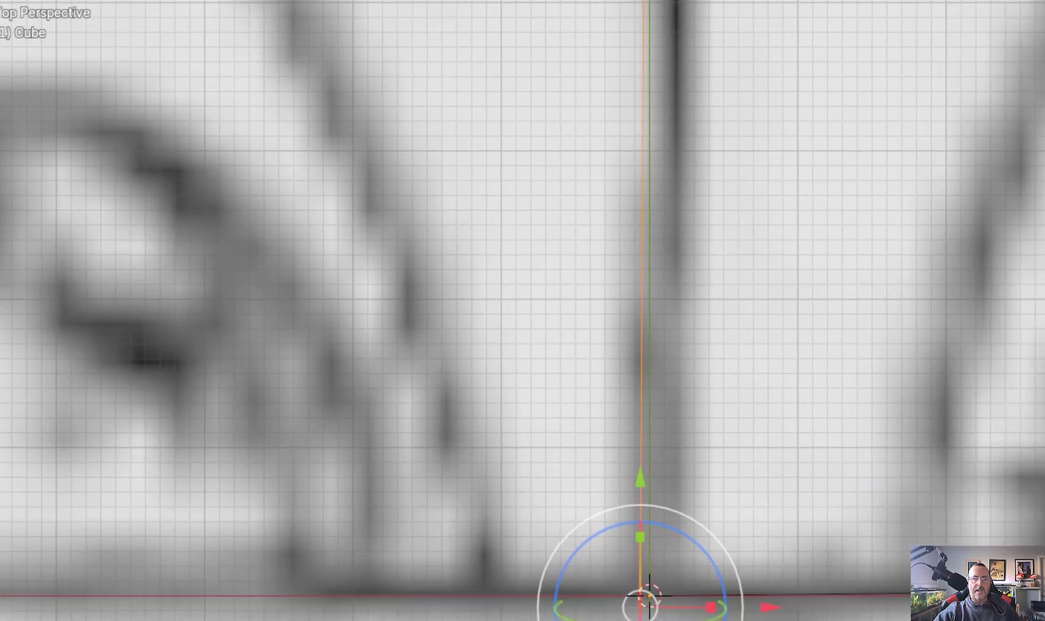
pyautogui.moveTo(625, 570); pyautogui.dragTo(374, 295)
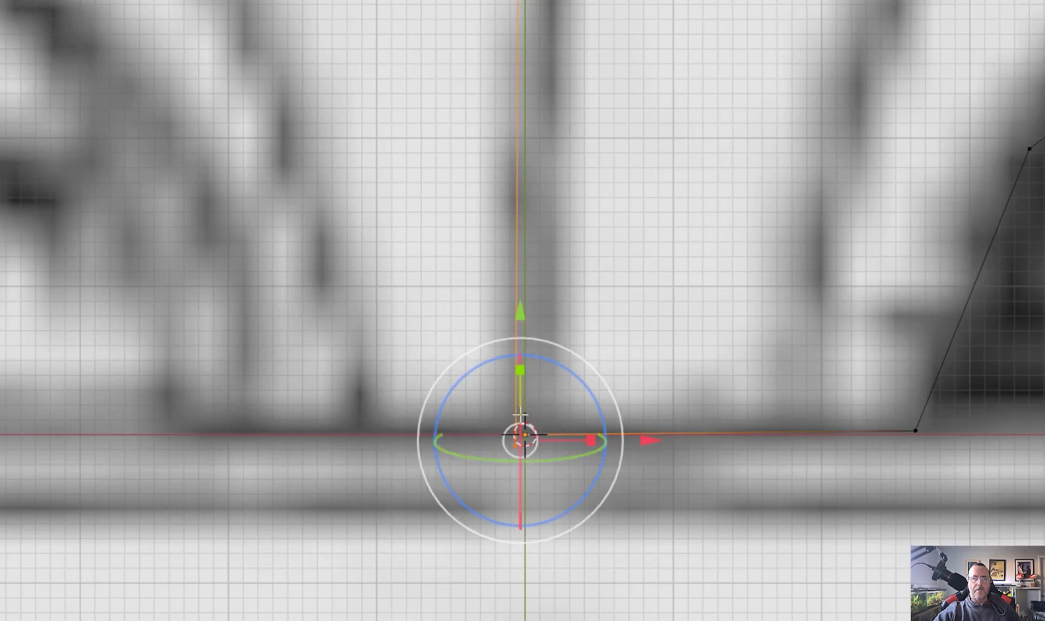
pyautogui.press('m')
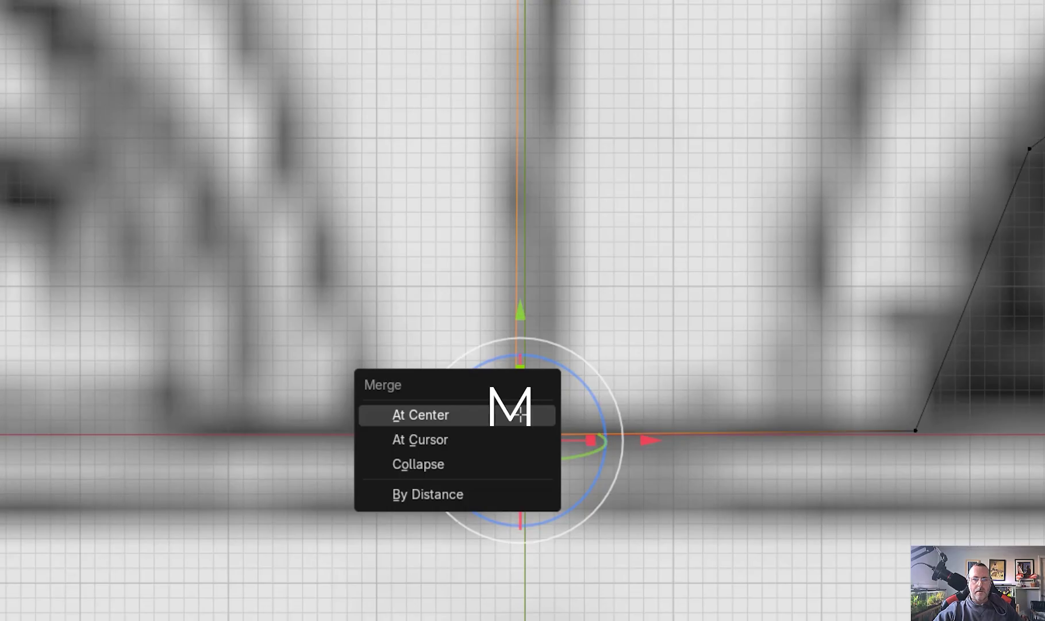
pyautogui.click(523, 417)
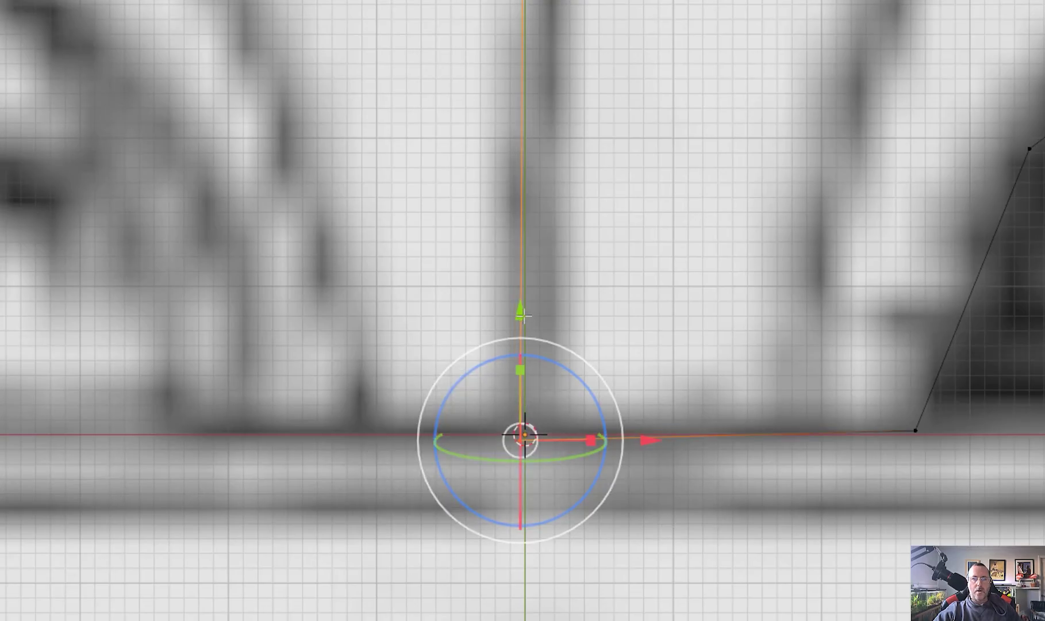
pyautogui.moveTo(522, 306); pyautogui.dragTo(523, 301)
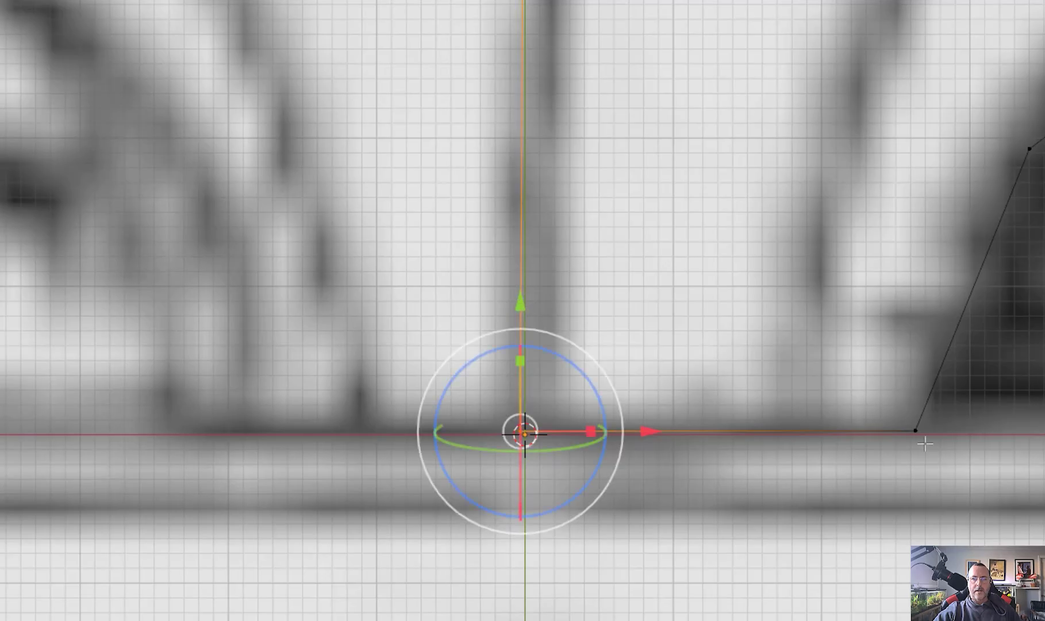
# Step: Move the leaf's top tip vertex along X onto the world Y axis to straighten the centre line
pyautogui.scroll(-5, 918, 438)
pyautogui.scroll(-3, 919, 439)
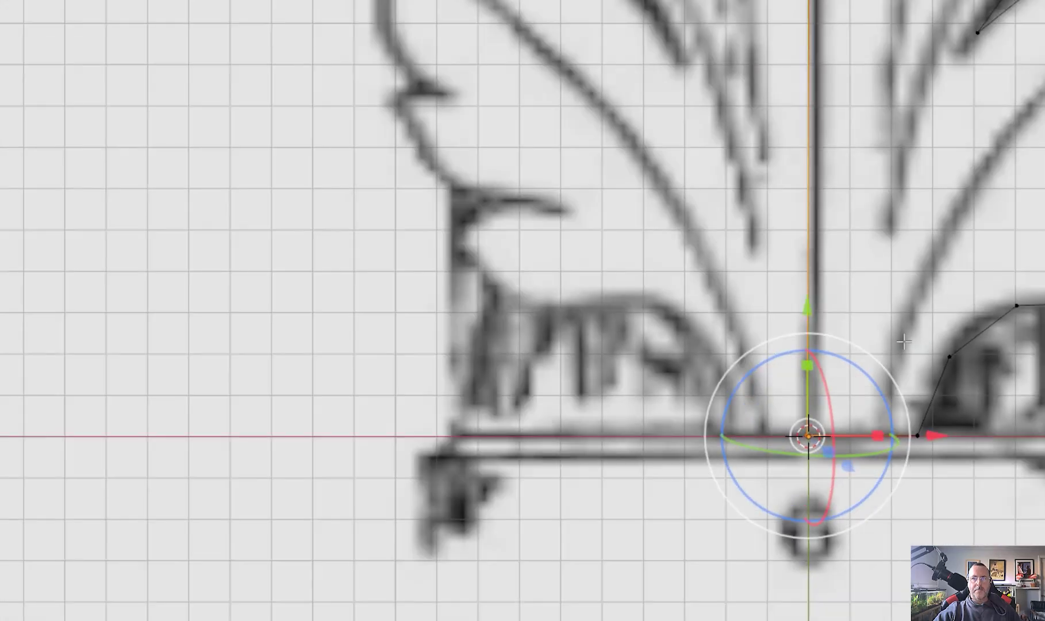
pyautogui.scroll(8, 915, 244)
pyautogui.moveTo(839, 518)
pyautogui.keyDown('shift'); pyautogui.mouseDown(button='middle')
pyautogui.moveTo(745, 292)
pyautogui.moveTo(726, 528)
pyautogui.moveTo(754, 236)
pyautogui.mouseUp(button='middle'); pyautogui.keyUp('shift')
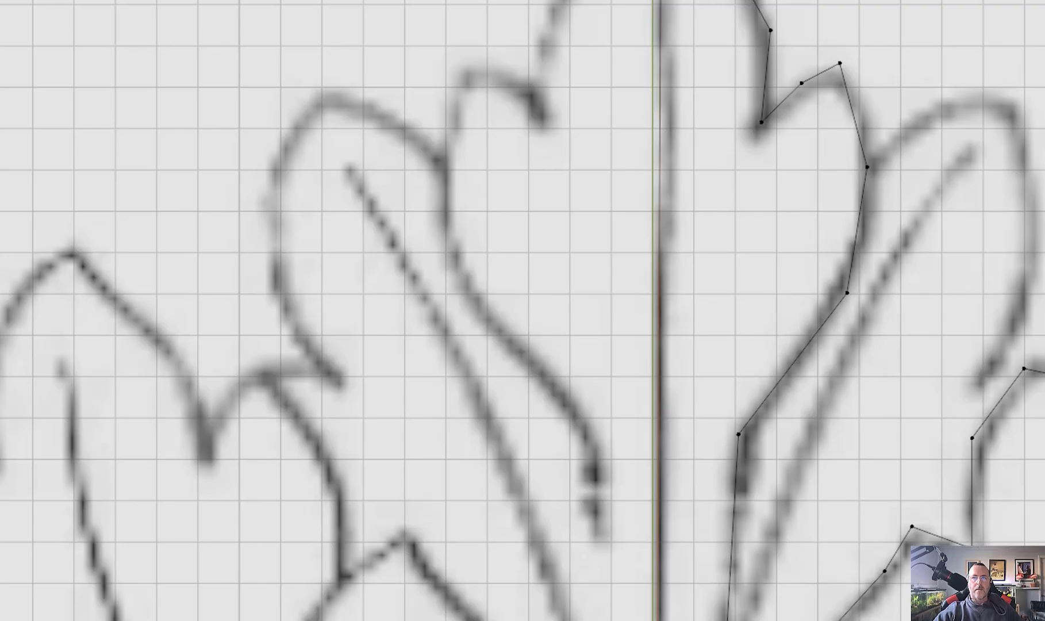
pyautogui.scroll(-3, 684, 221)
pyautogui.scroll(7, 620, 178)
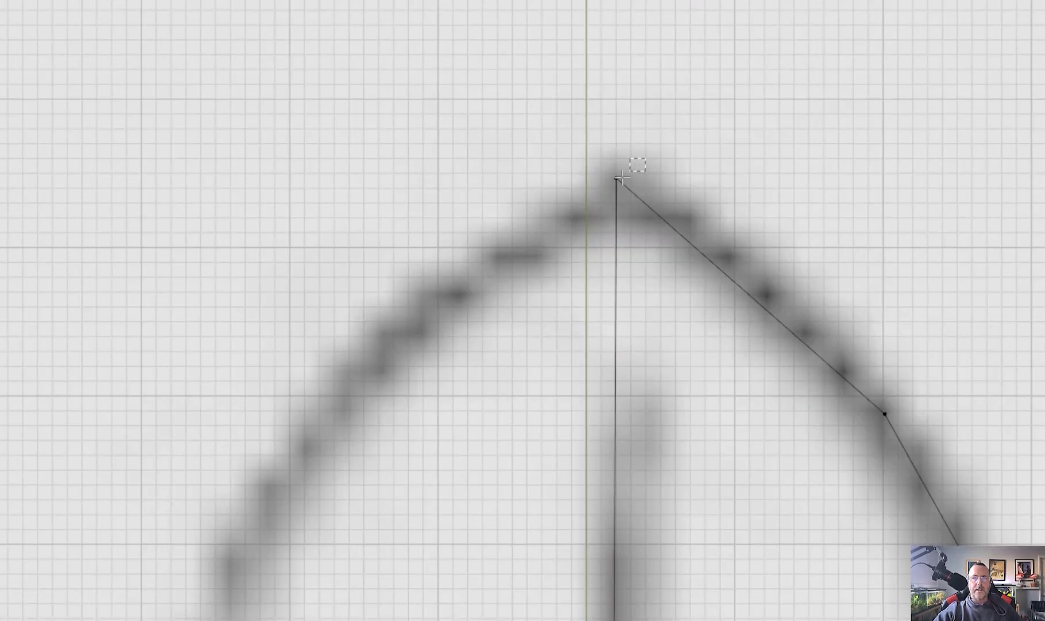
pyautogui.click(620, 179)
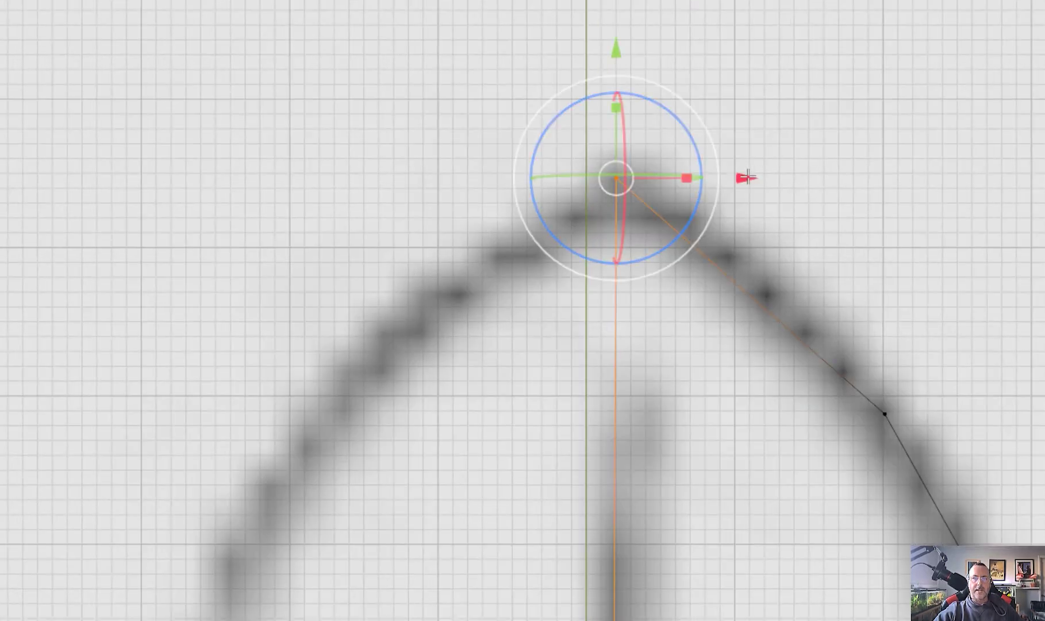
pyautogui.moveTo(747, 178); pyautogui.dragTo(720, 176)
pyautogui.scroll(-1, 721, 177)
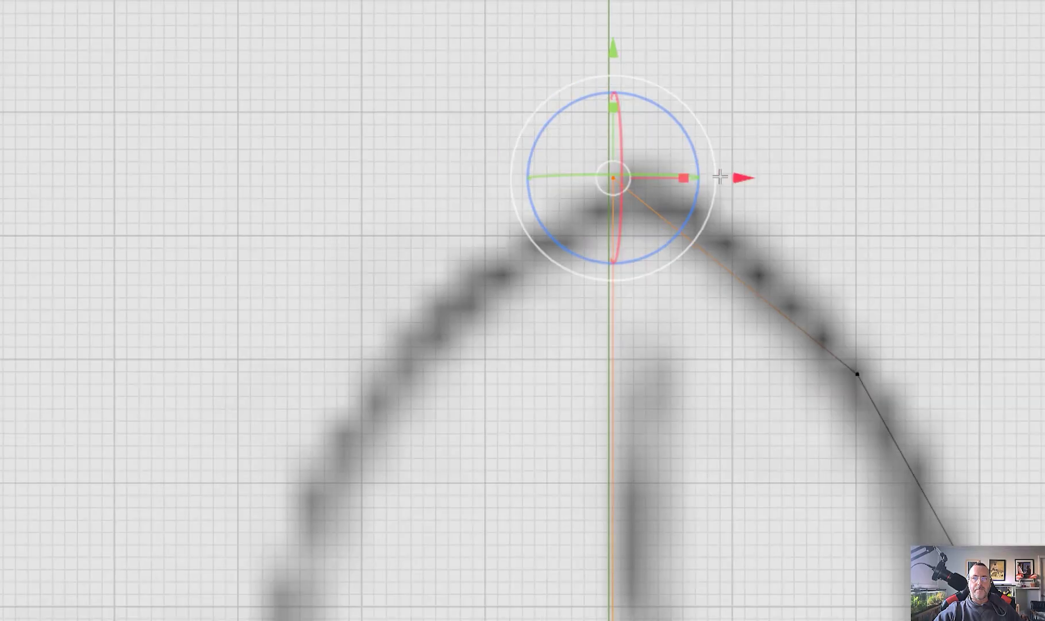
# Step: Return to Object Mode and hide the reference image
pyautogui.scroll(-5, 721, 177)
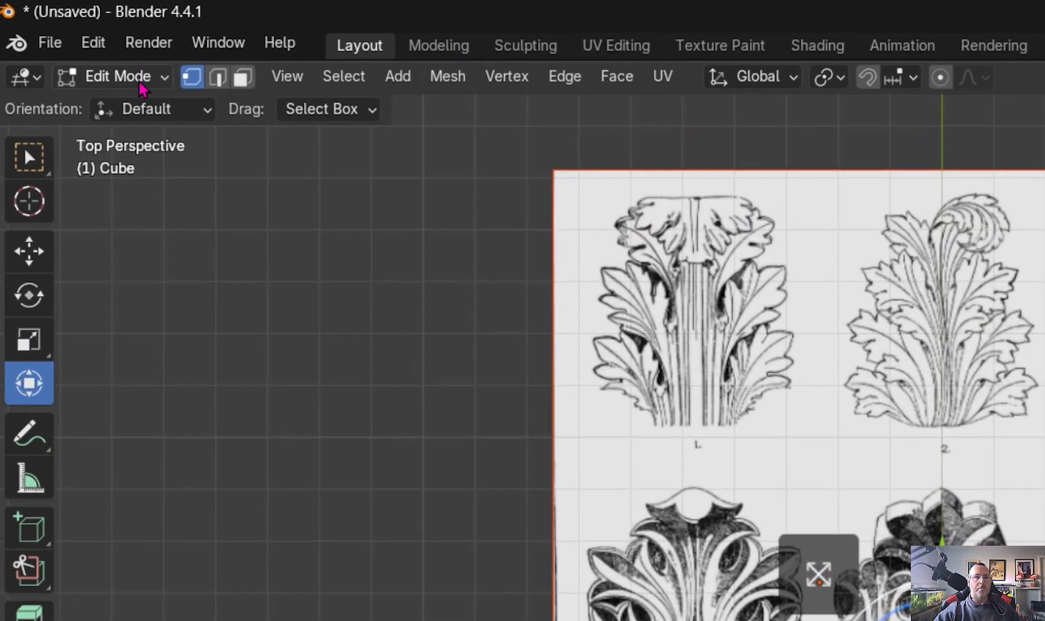
pyautogui.click(138, 81)
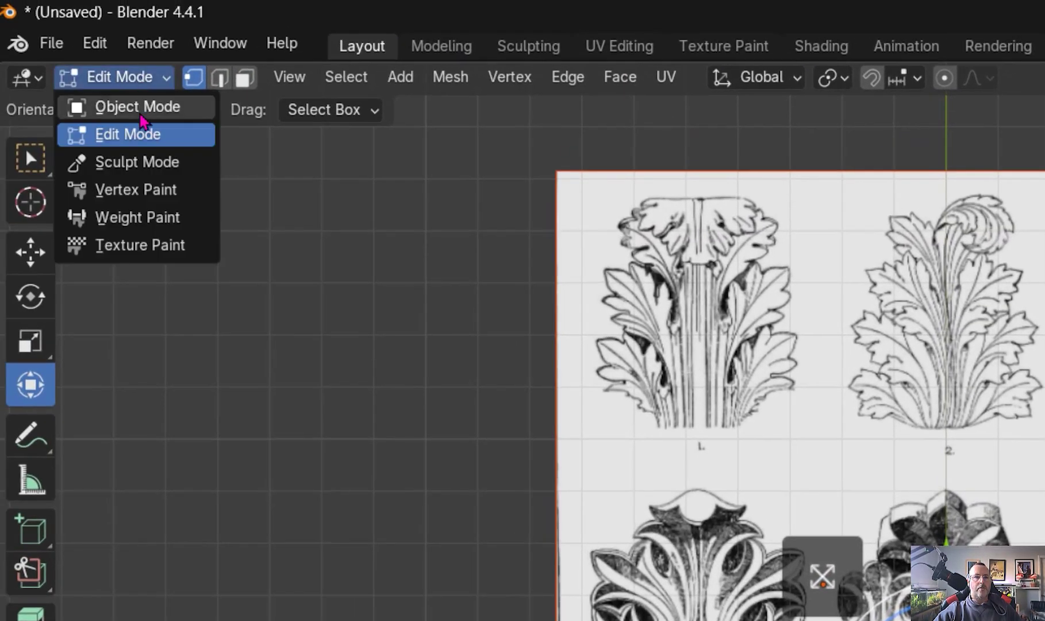
pyautogui.click(141, 117)
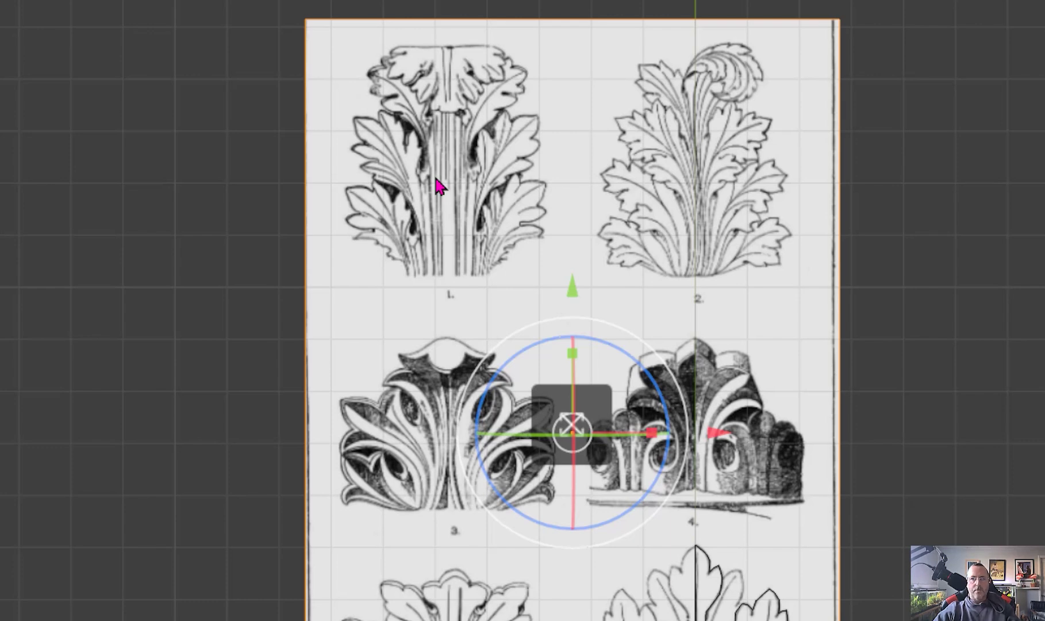
pyautogui.press('h')
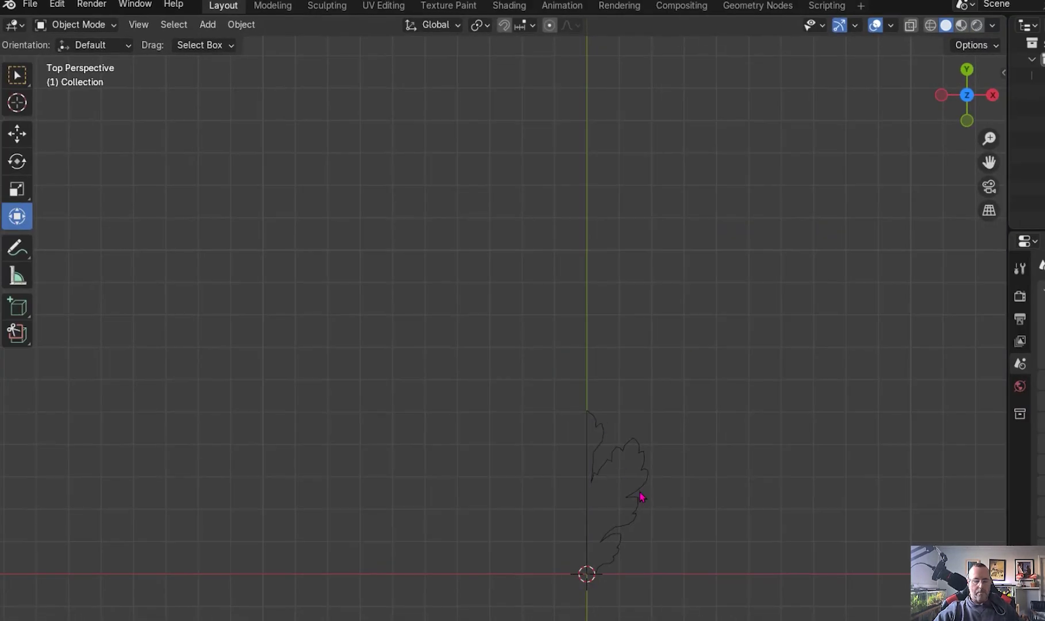
# Step: Select the half-leaf outline, enter Edit Mode and fill all its vertices with a single face
pyautogui.keyDown('shift'); pyautogui.moveTo(735, 620); pyautogui.dragTo(708, 483, button='middle'); pyautogui.keyUp('shift')
pyautogui.keyDown('shift'); pyautogui.moveTo(621, 403); pyautogui.dragTo(576, 354, button='middle'); pyautogui.keyUp('shift')
pyautogui.scroll(4, 572, 364)
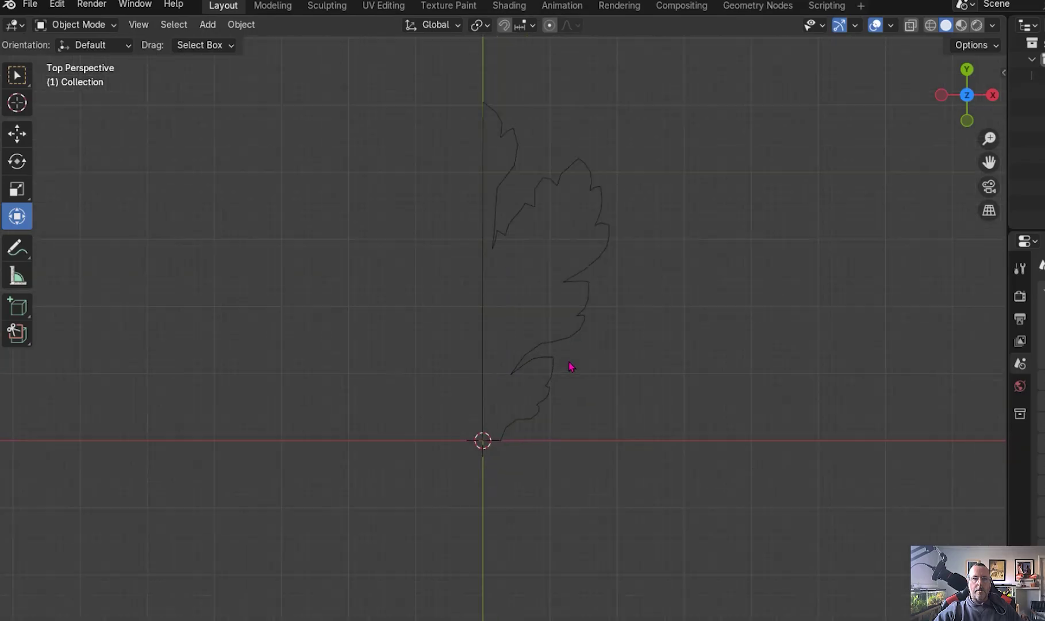
pyautogui.click(552, 348)
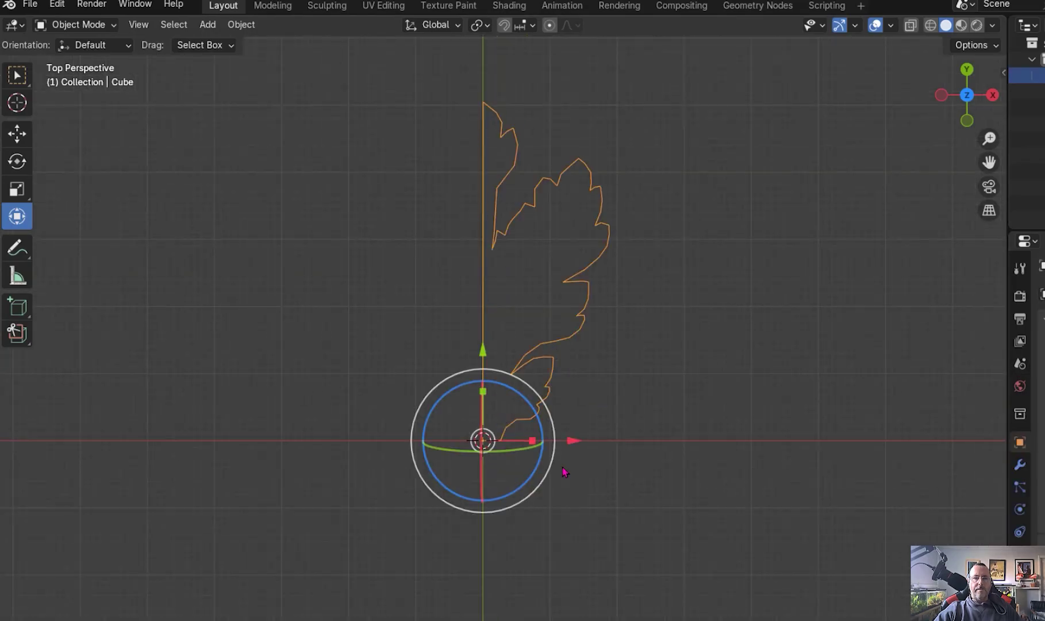
pyautogui.click(98, 27)
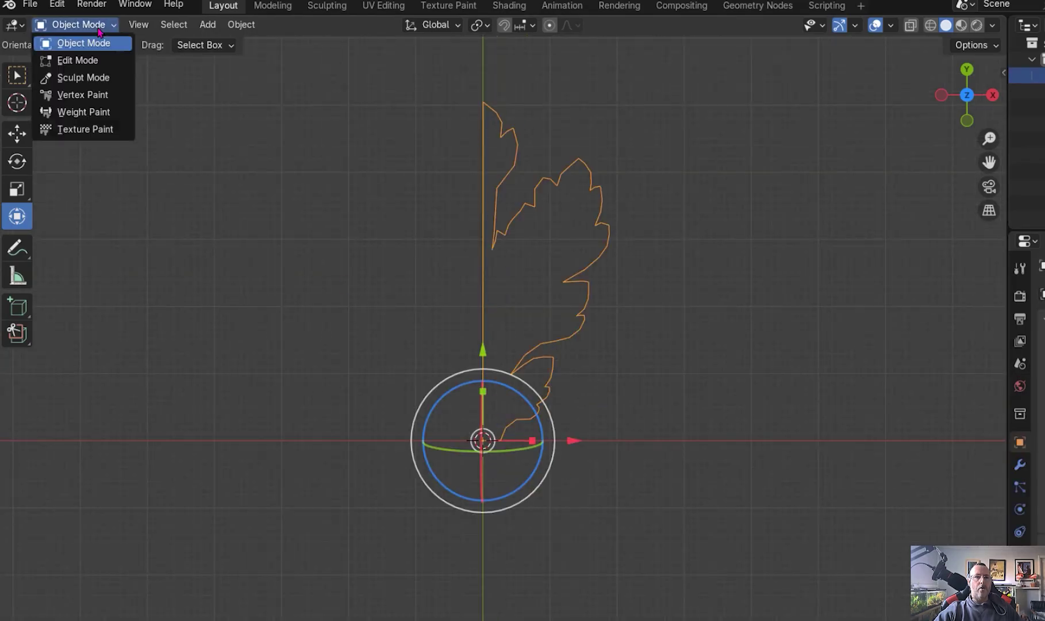
pyautogui.click(86, 59)
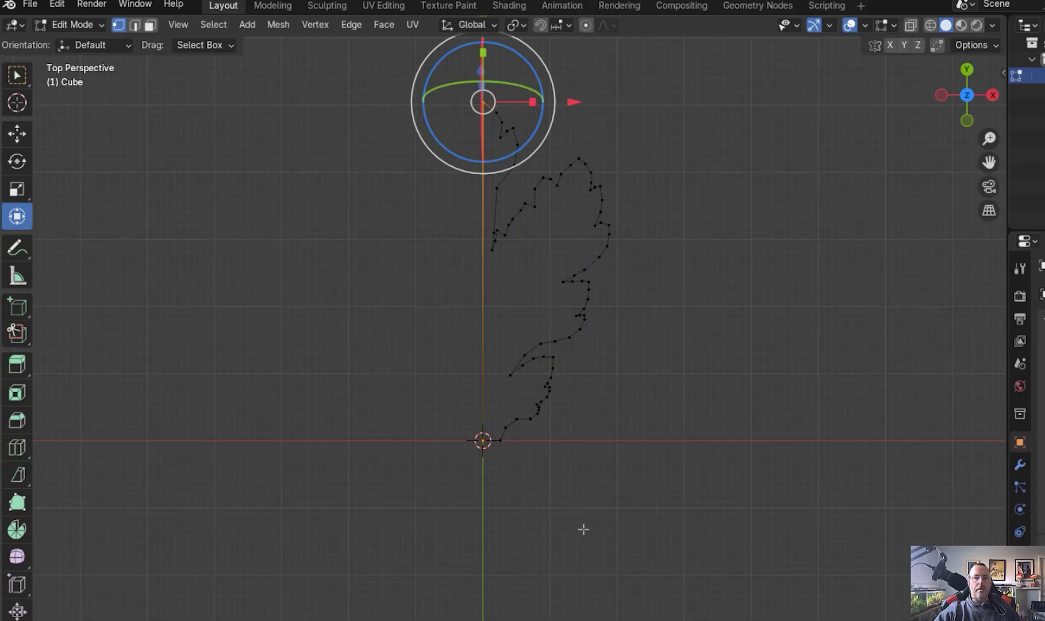
pyautogui.press('a')
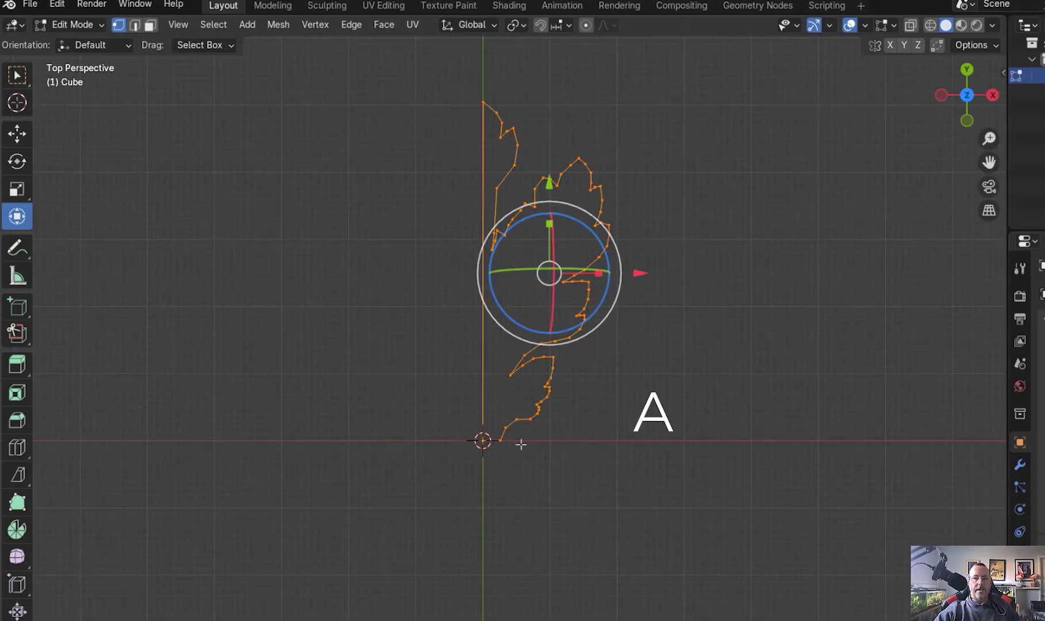
pyautogui.scroll(4, 521, 444)
pyautogui.press('f')
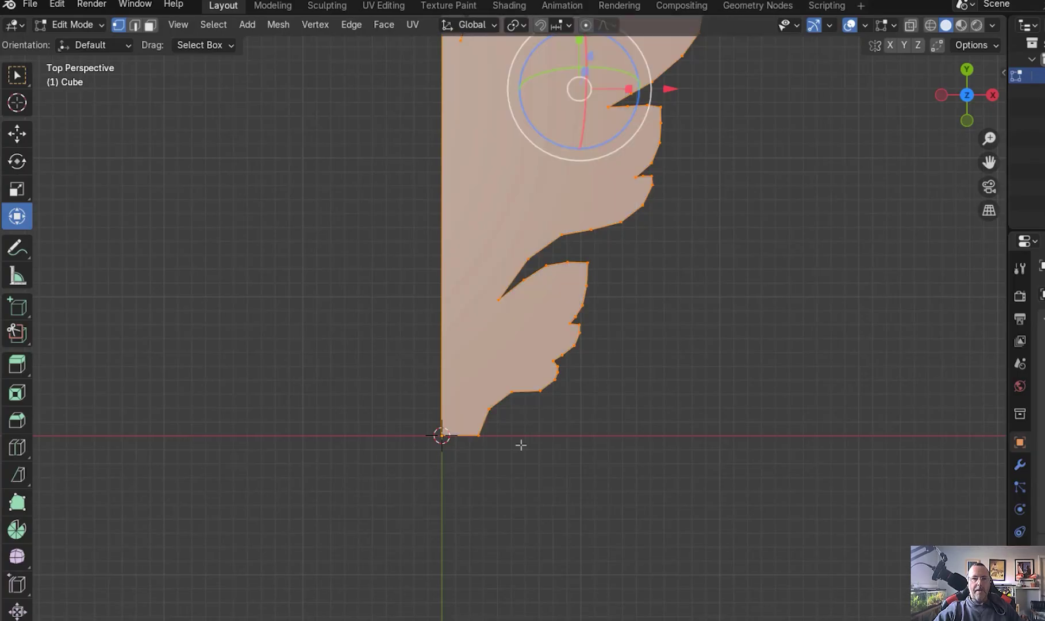
pyautogui.scroll(-5, 522, 442)
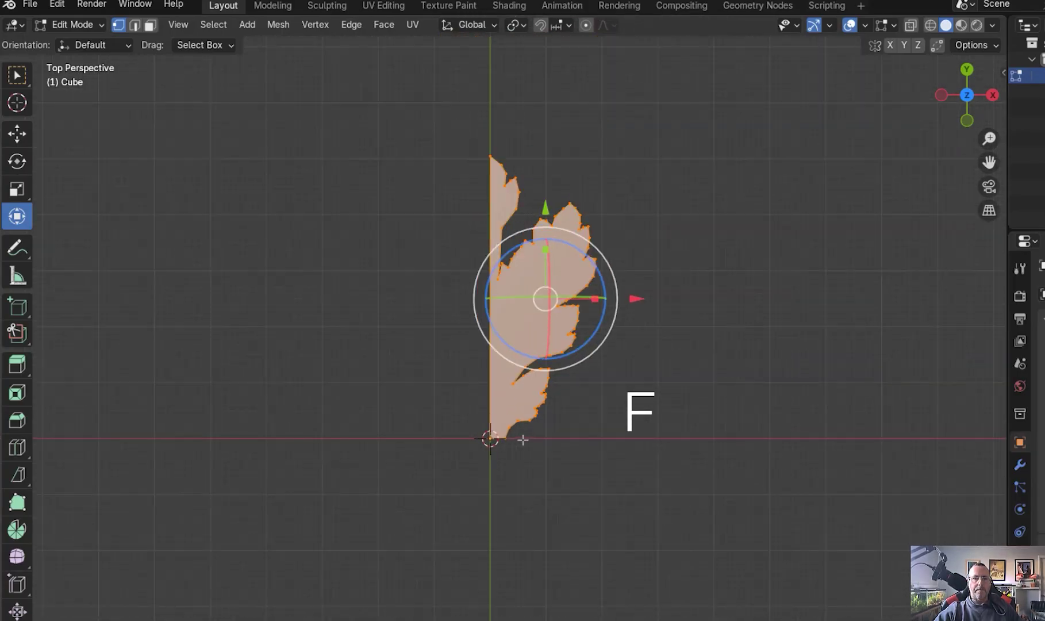
pyautogui.moveTo(521, 490); pyautogui.dragTo(554, 423, button='middle')
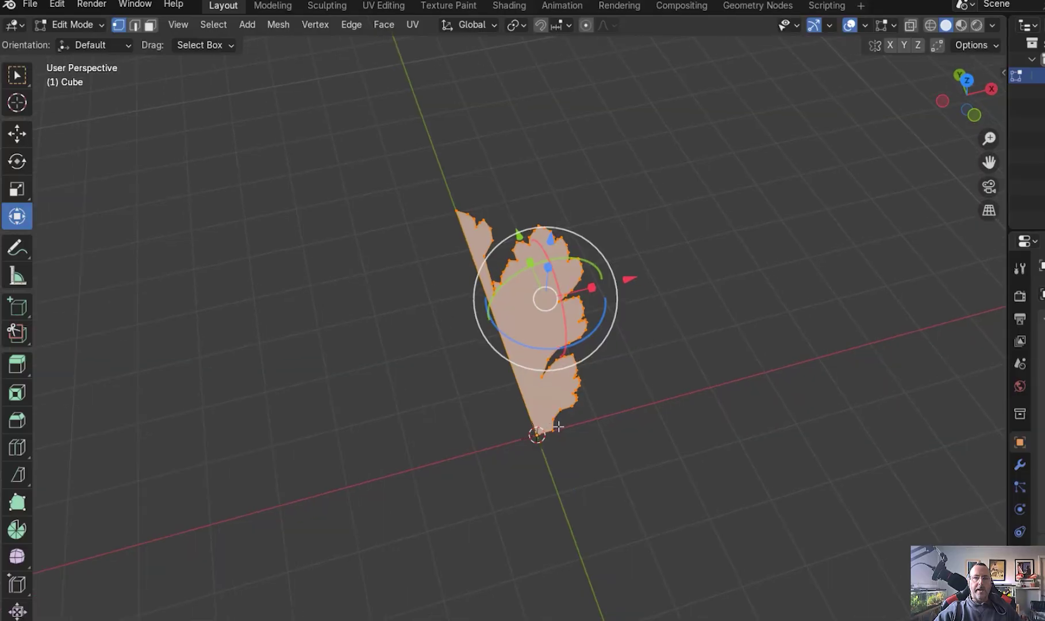
# Step: In top view, bisect the whole half-leaf face horizontally just above its base, level with the lower edge of the lowest lobe
pyautogui.click(966, 95)
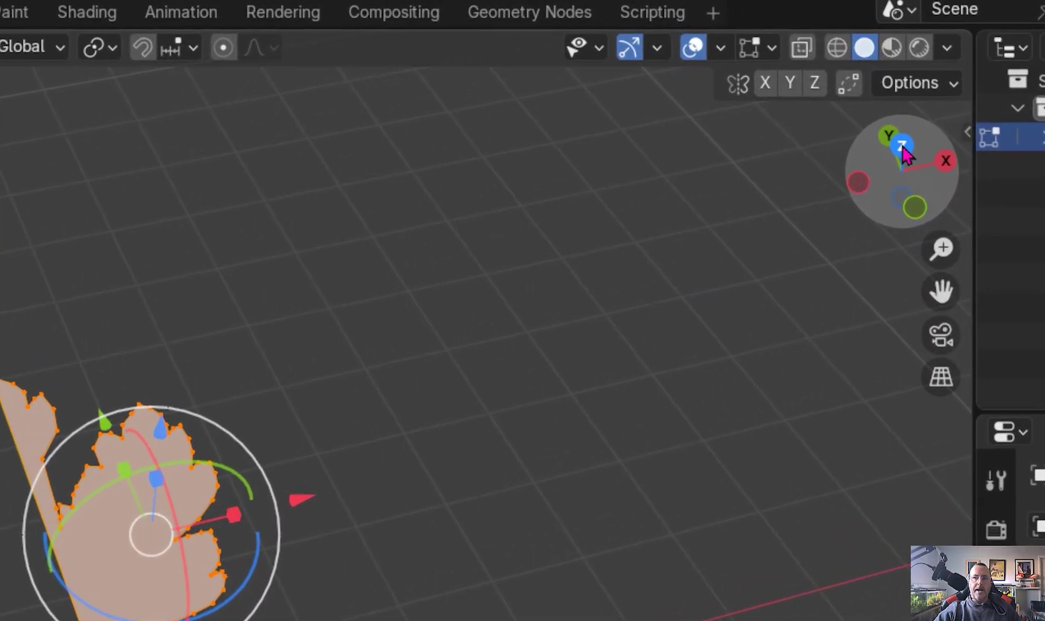
pyautogui.scroll(2, 411, 562)
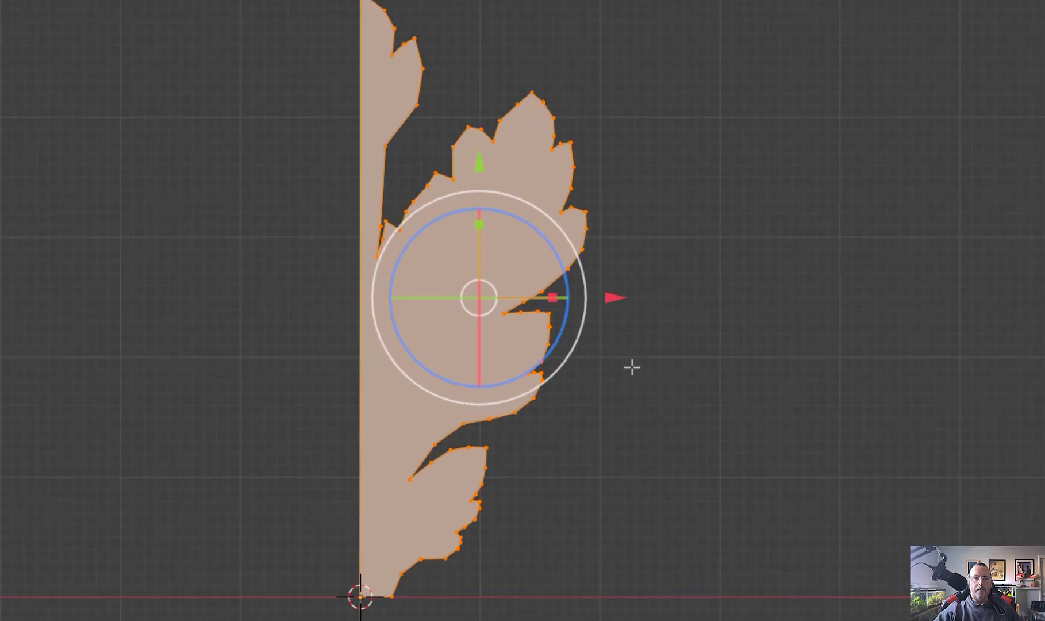
pyautogui.scroll(2, 717, 478)
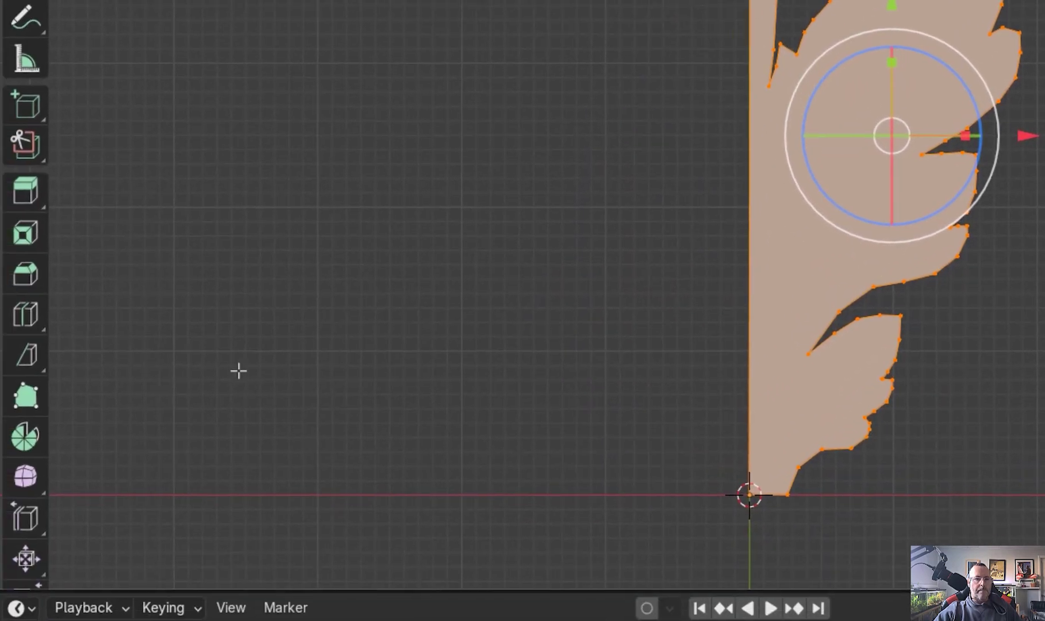
pyautogui.moveTo(37, 367); pyautogui.dragTo(121, 361)
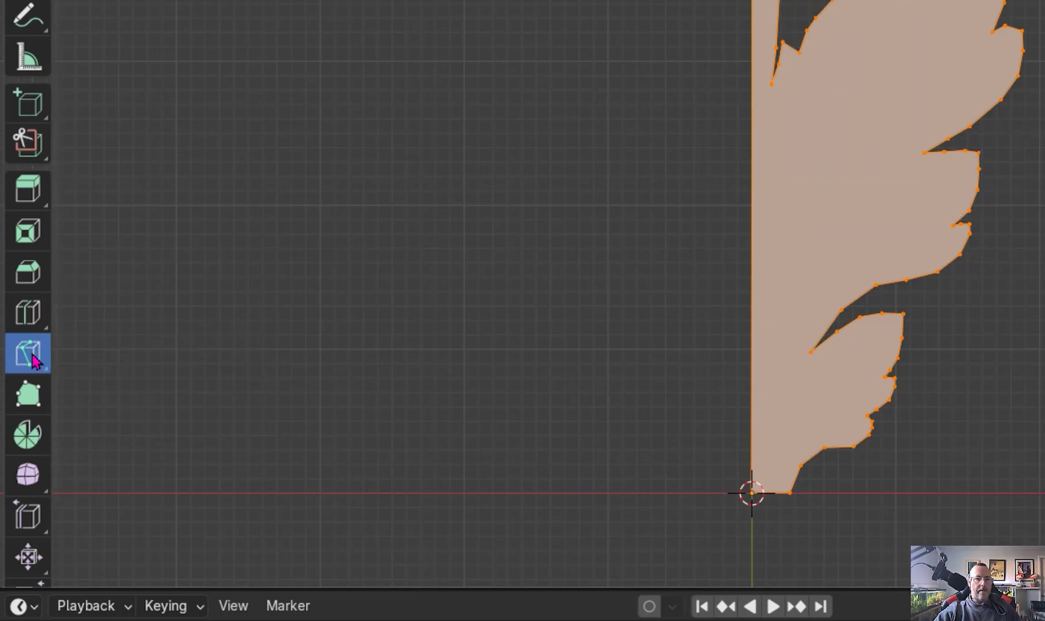
pyautogui.moveTo(39, 361); pyautogui.dragTo(128, 408)
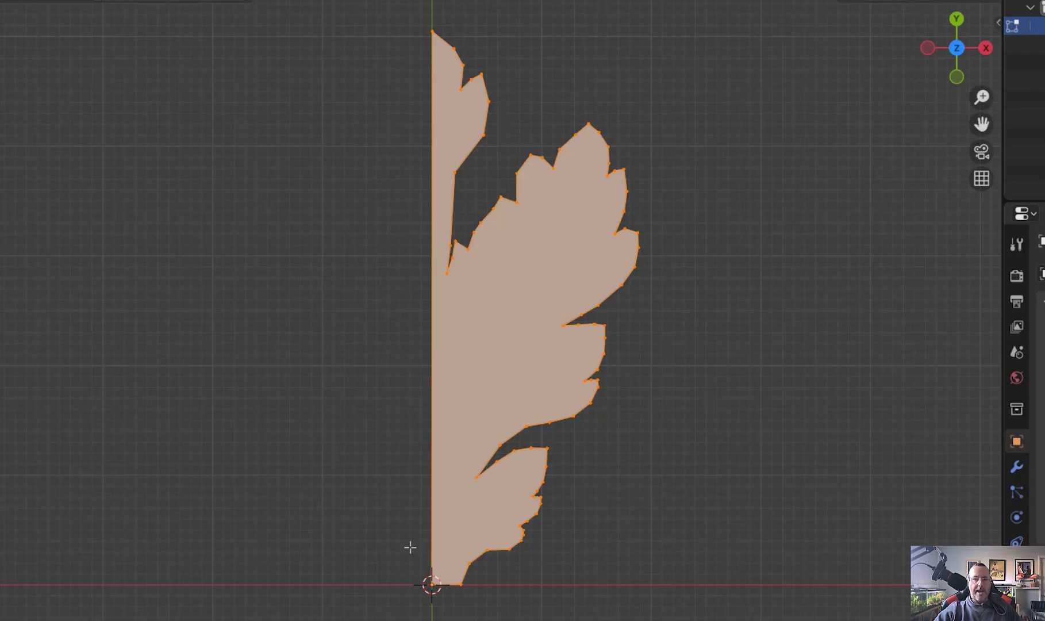
pyautogui.press('a')
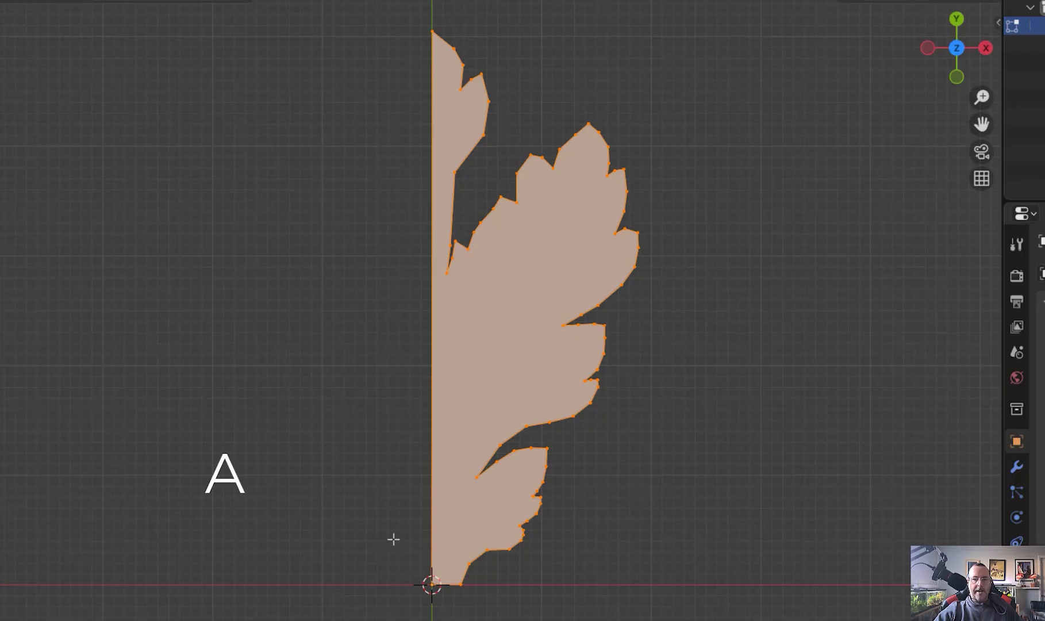
pyautogui.hotkey('alt', 'a')
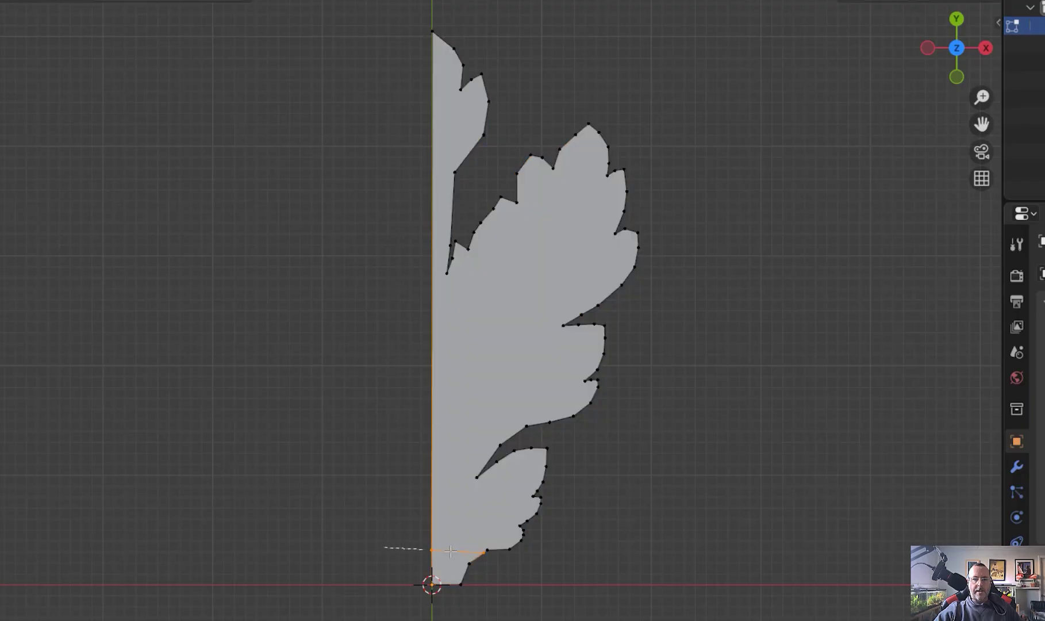
pyautogui.press('k')
pyautogui.click(385, 547)
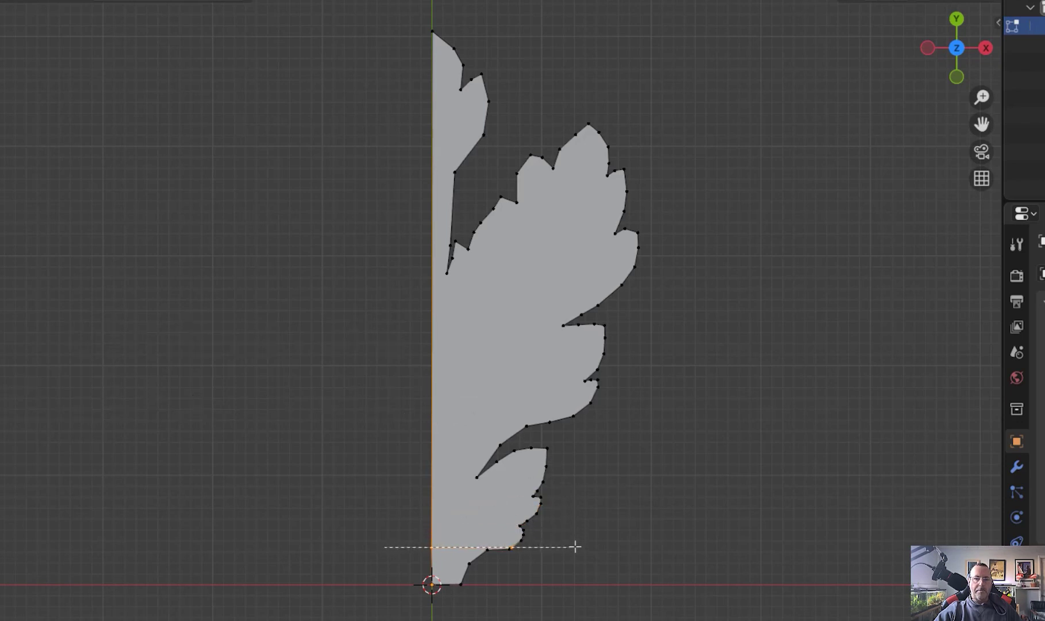
pyautogui.press('Return')
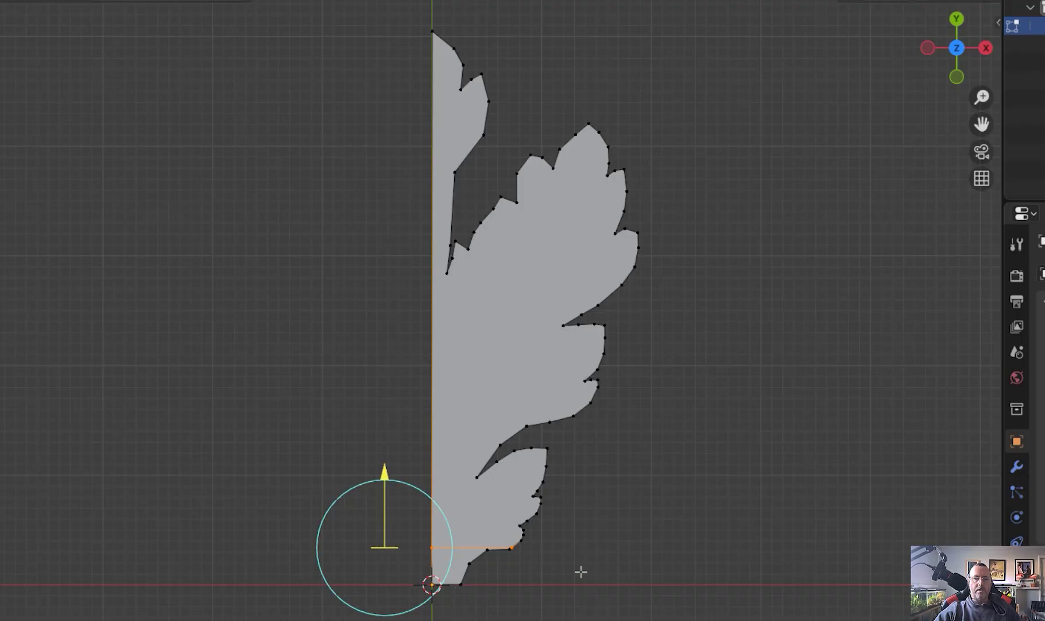
# Step: Bisect the whole half-leaf horizontally twice more, through the middle of the lowest lobe and just above the inner end of the lowest crevice
pyautogui.scroll(3, 579, 571)
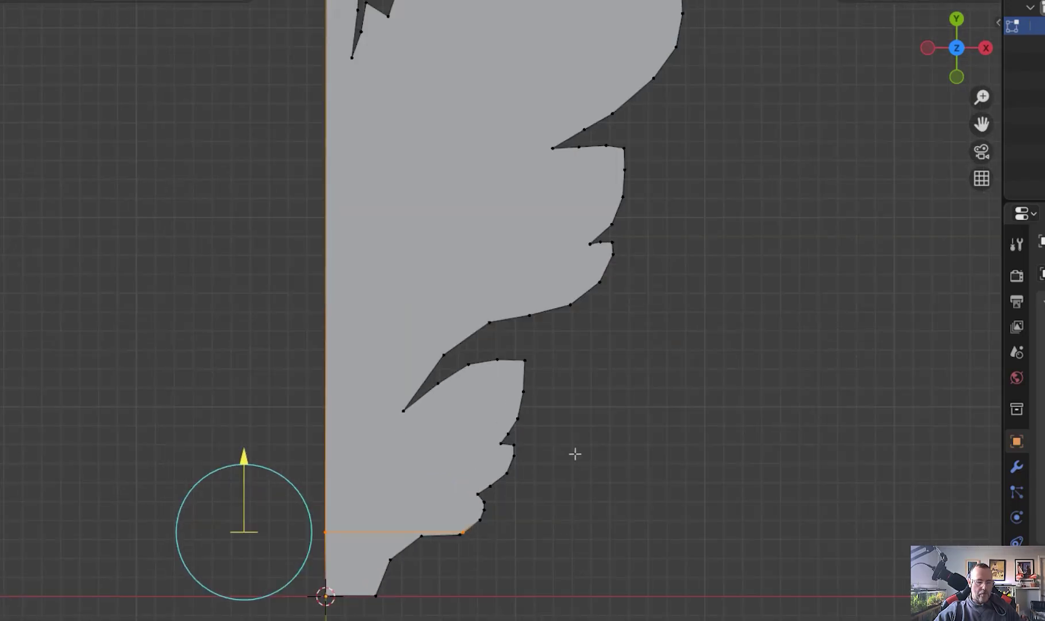
pyautogui.keyDown('shift'); pyautogui.moveTo(575, 454); pyautogui.dragTo(647, 537, button='middle'); pyautogui.keyUp('shift')
pyautogui.press('a')
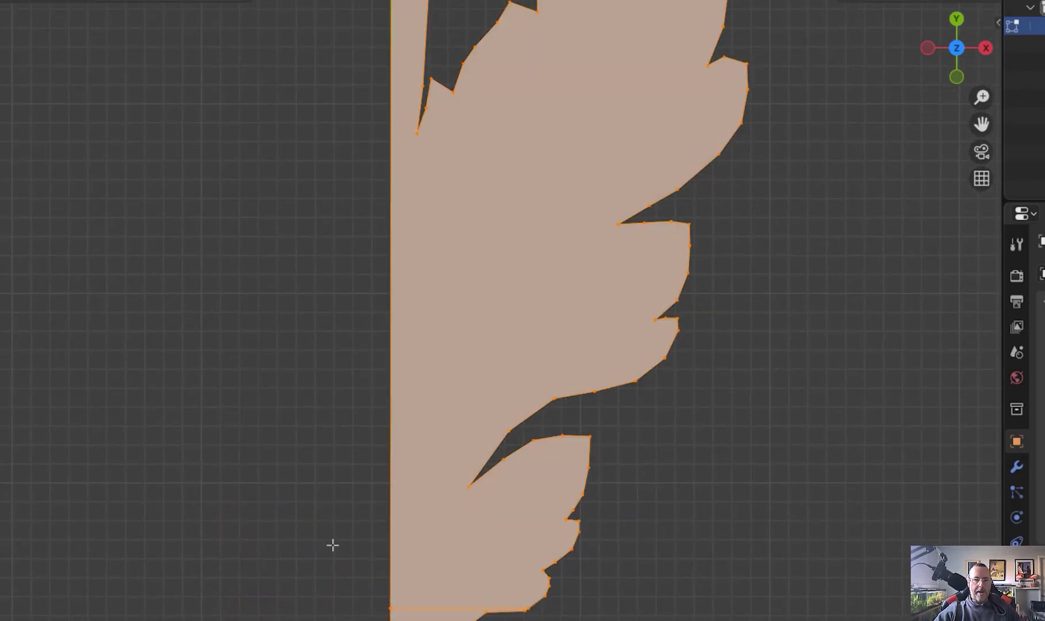
pyautogui.moveTo(329, 542); pyautogui.dragTo(718, 536)
pyautogui.press('a')
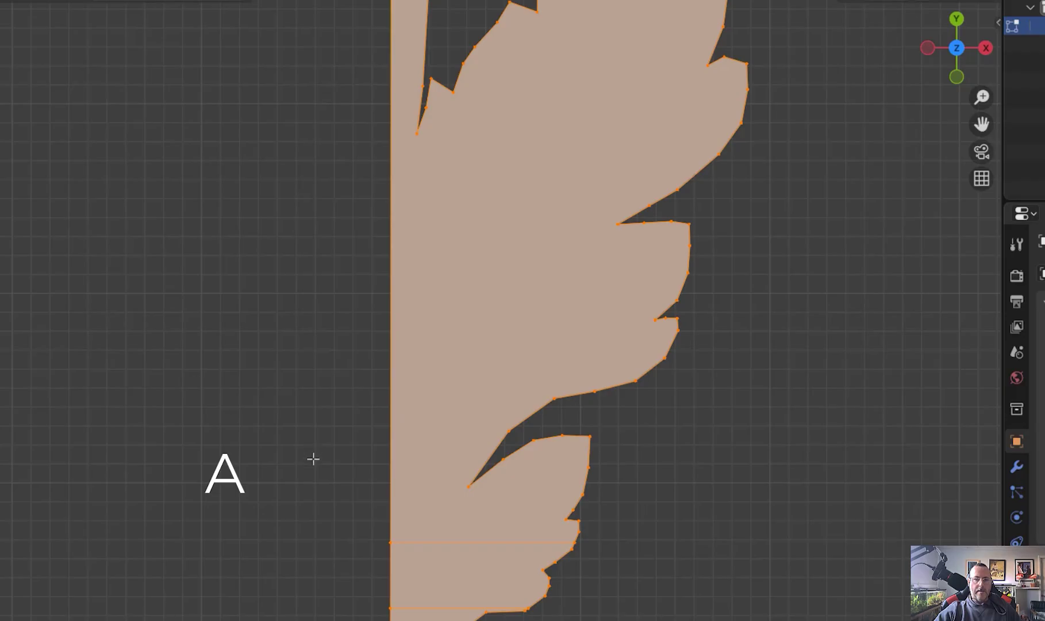
pyautogui.moveTo(321, 459); pyautogui.dragTo(707, 454)
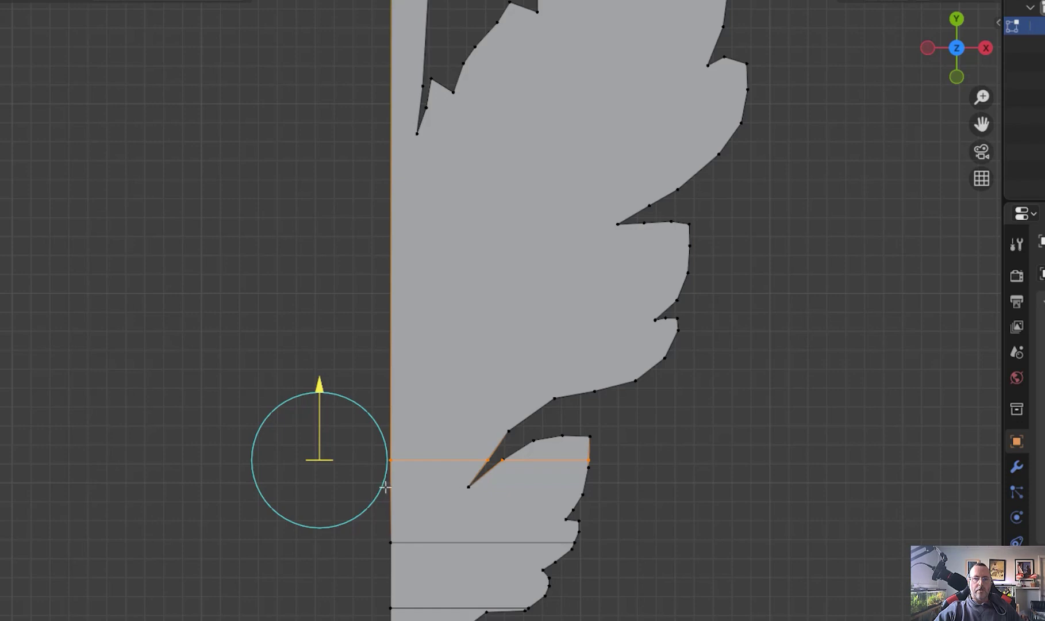
# Step: Bisect the whole half-leaf horizontally at the inner tip of the lowest crevice and at successive levels up to the inner tip of the upper crevice
pyautogui.press('a')
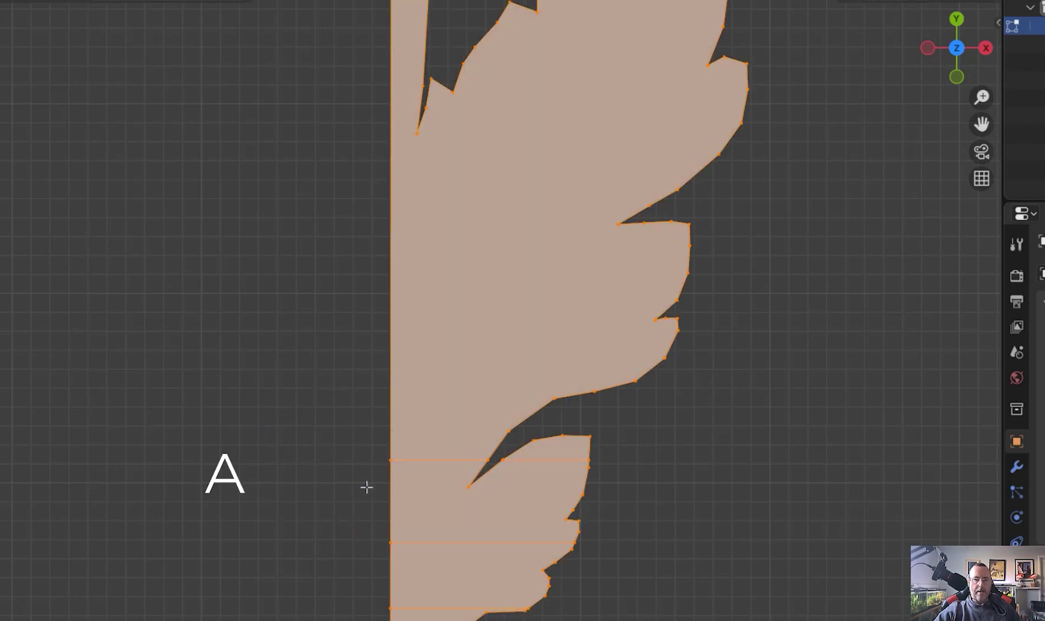
pyautogui.moveTo(366, 488); pyautogui.dragTo(709, 496)
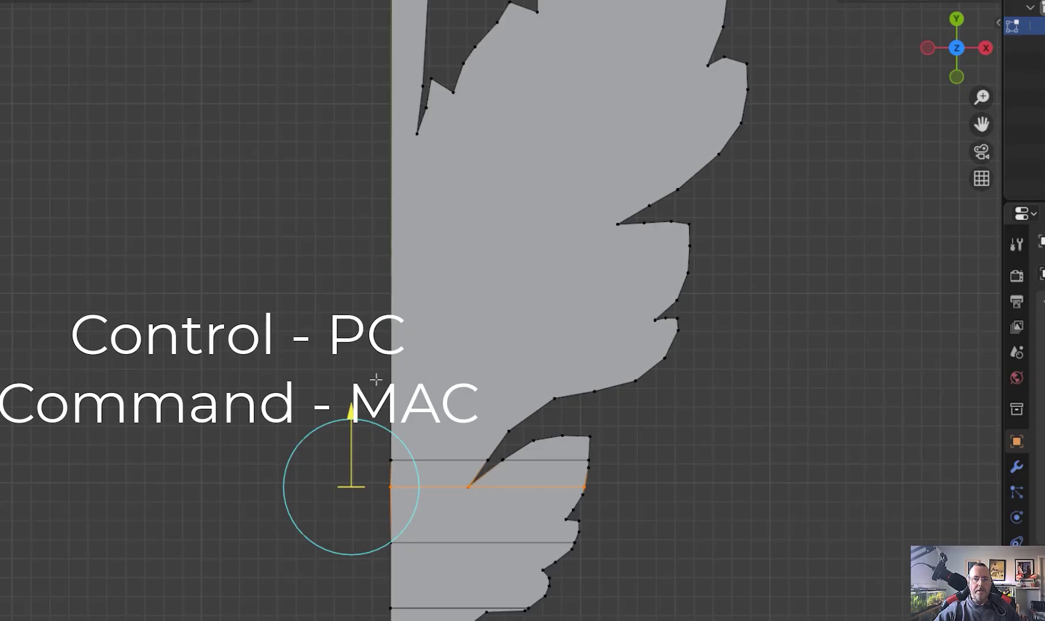
pyautogui.scroll(-3, 375, 379)
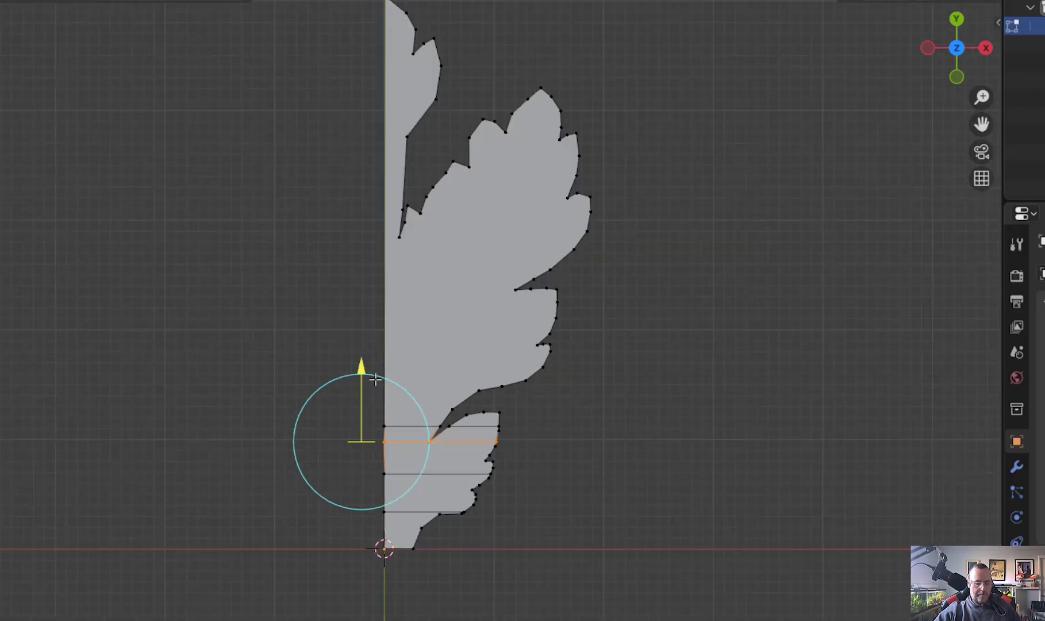
pyautogui.press('a')
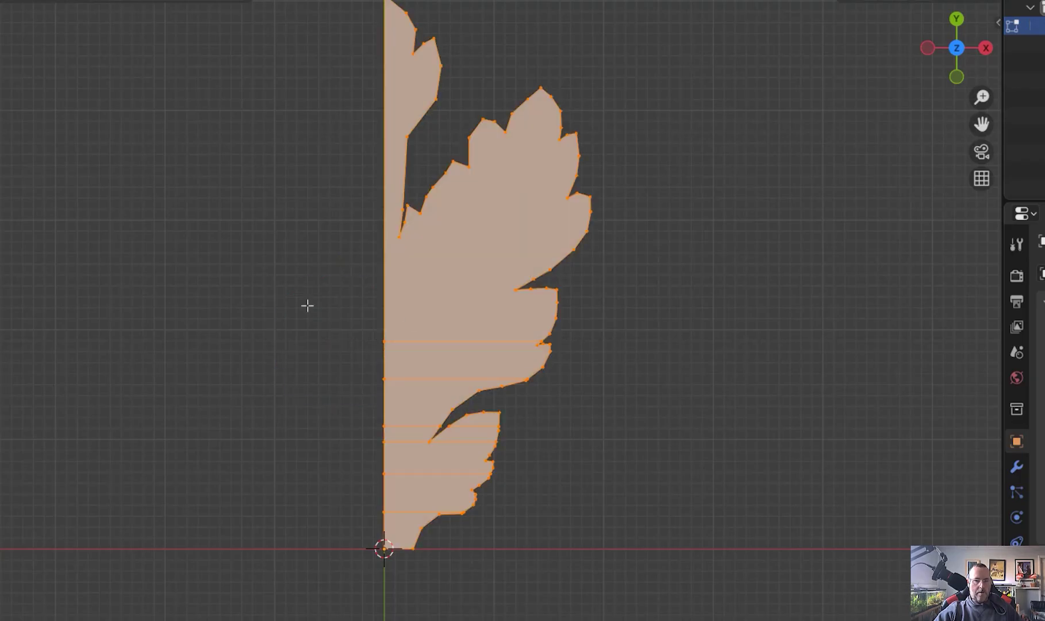
pyautogui.moveTo(340, 236); pyautogui.dragTo(688, 245)
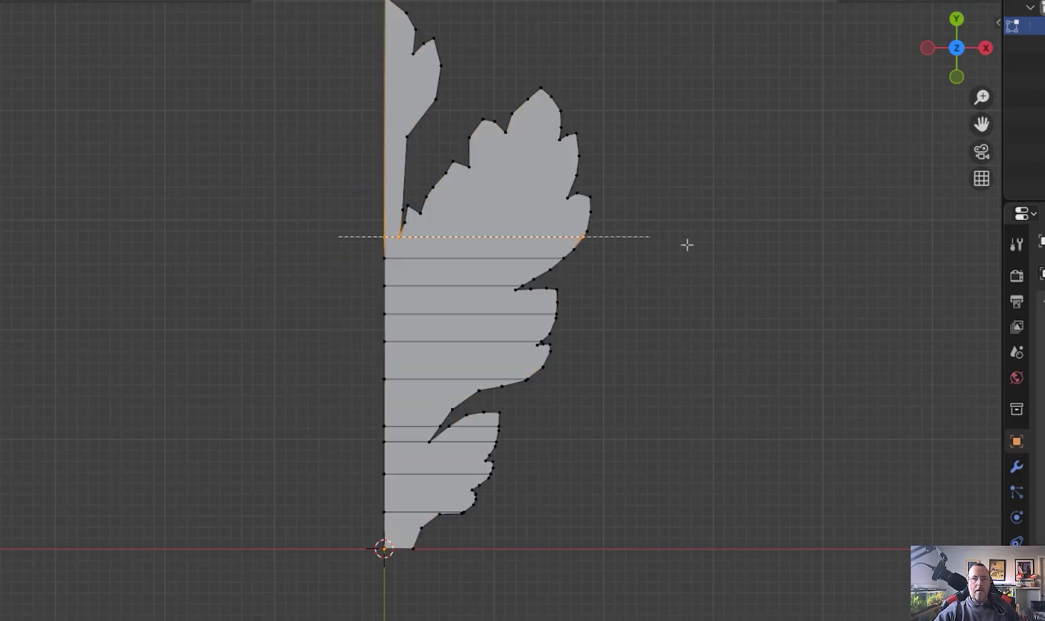
# Step: Add four more horizontal bisect cuts across the whole half-leaf above the inner tip of the upper crevice, the highest through the top lobe
pyautogui.press('a')
pyautogui.moveTo(342, 191); pyautogui.dragTo(650, 192)
pyautogui.press('a')
pyautogui.moveTo(342, 161); pyautogui.dragTo(650, 162)
pyautogui.press('a')
pyautogui.moveTo(342, 119); pyautogui.dragTo(648, 123)
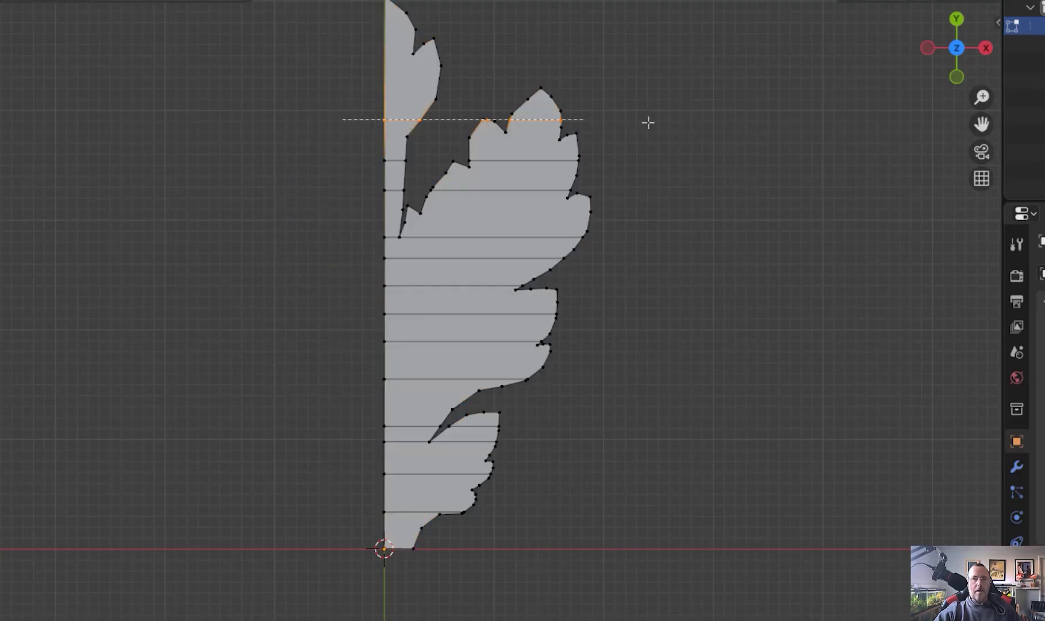
pyautogui.press('a')
pyautogui.moveTo(345, 84); pyautogui.dragTo(486, 85)
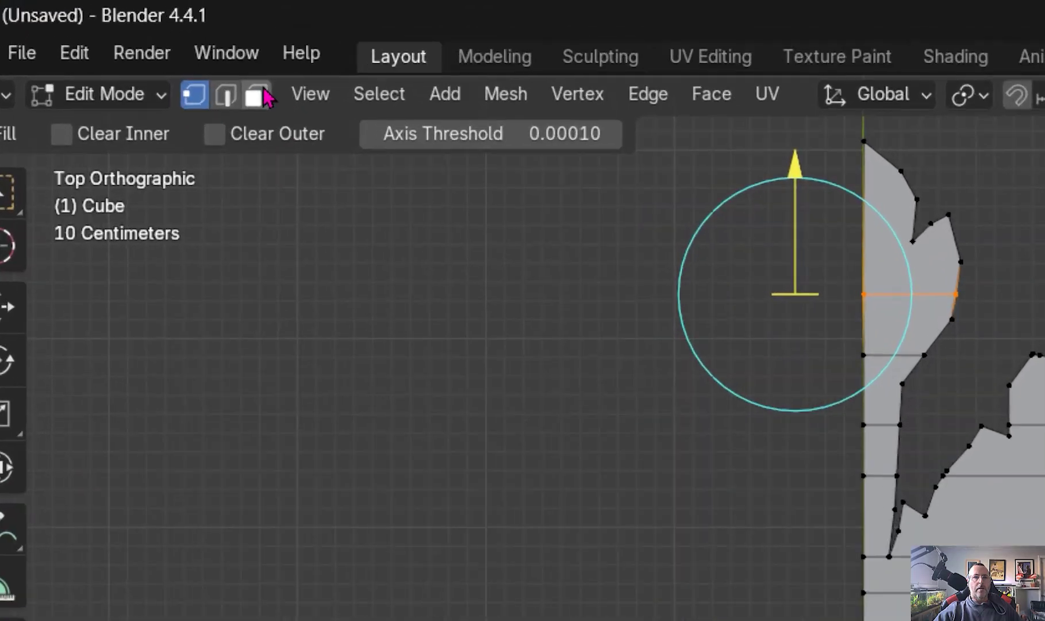
# Step: In face select mode, select all faces of the half-leaf with the Transform tool active and extrude them slightly upward into a thin slab
pyautogui.click(284, 106)
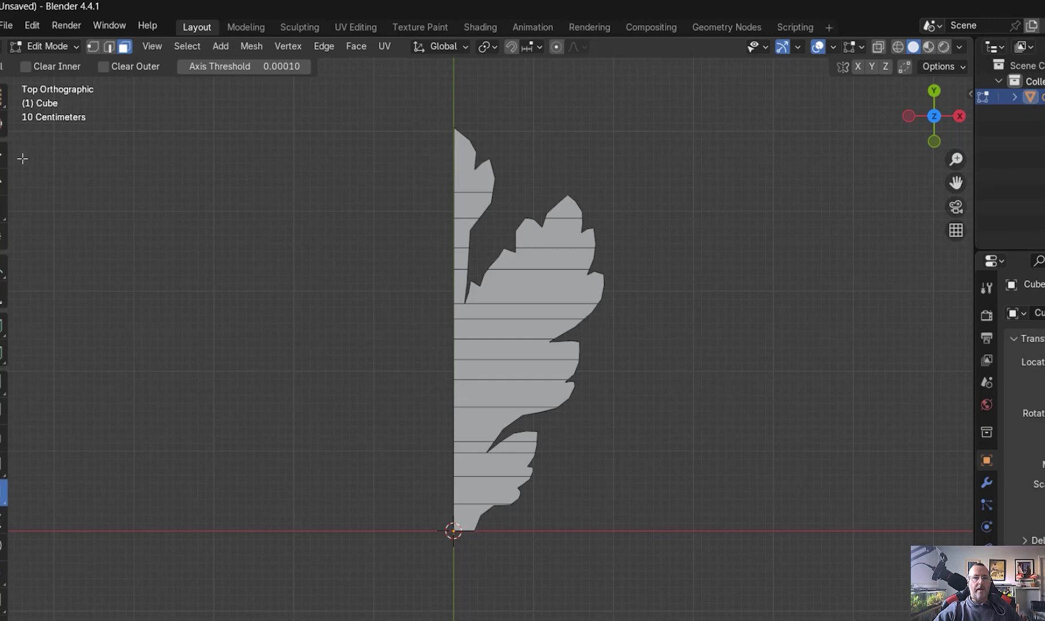
pyautogui.click(2, 235)
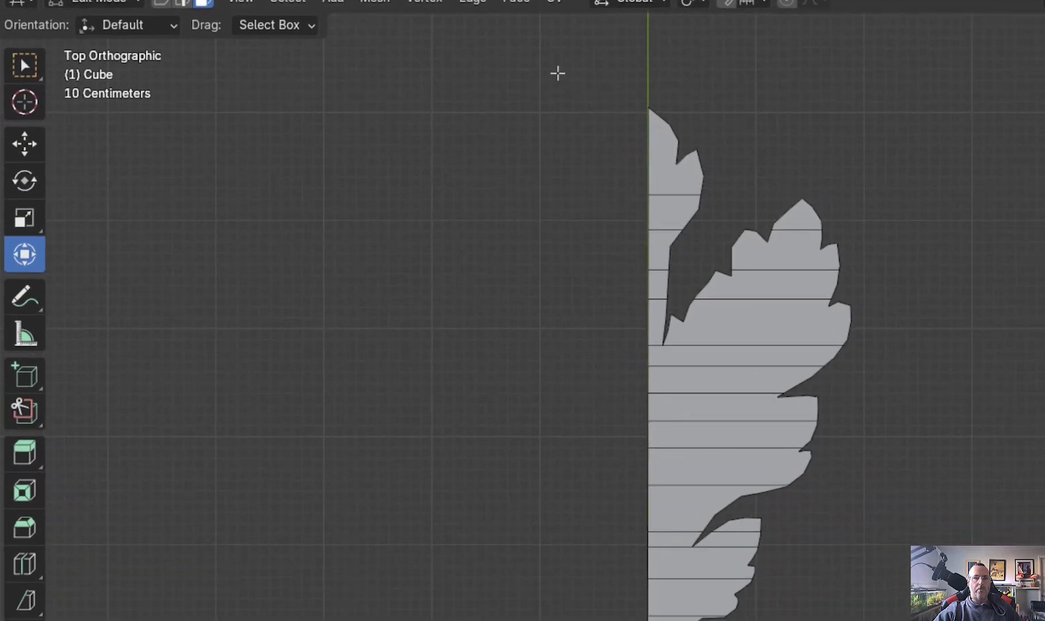
pyautogui.moveTo(459, 60); pyautogui.dragTo(731, 590)
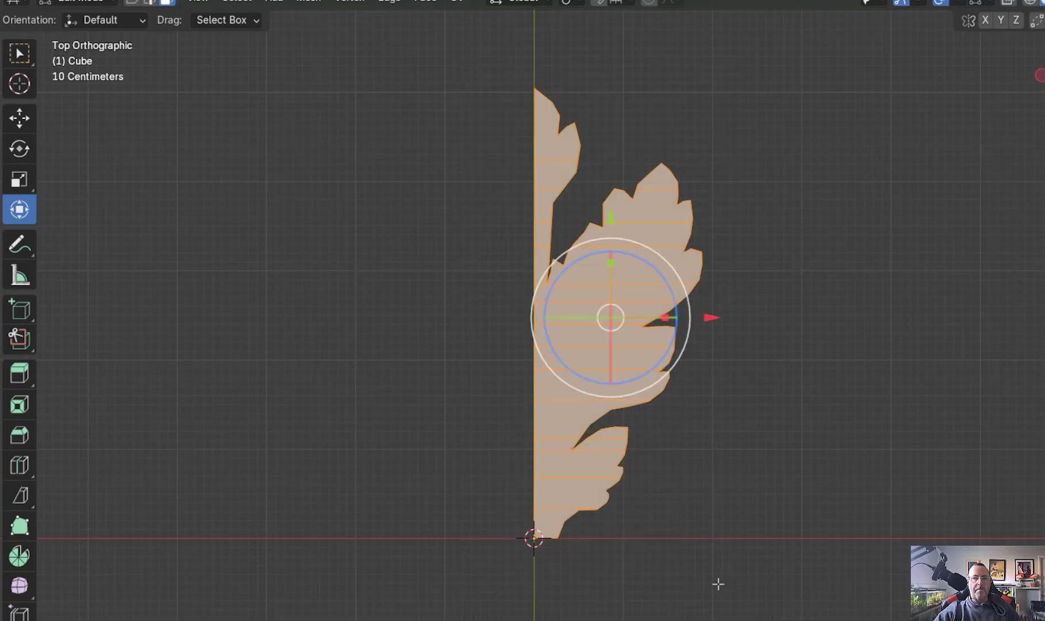
pyautogui.moveTo(686, 587); pyautogui.dragTo(663, 458, button='middle')
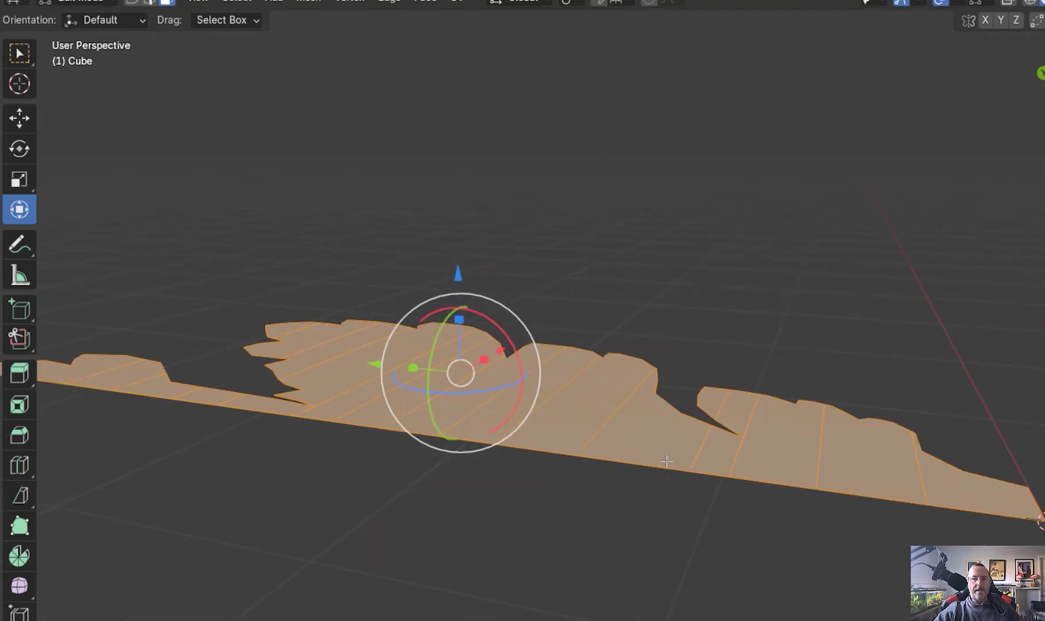
pyautogui.press('e')
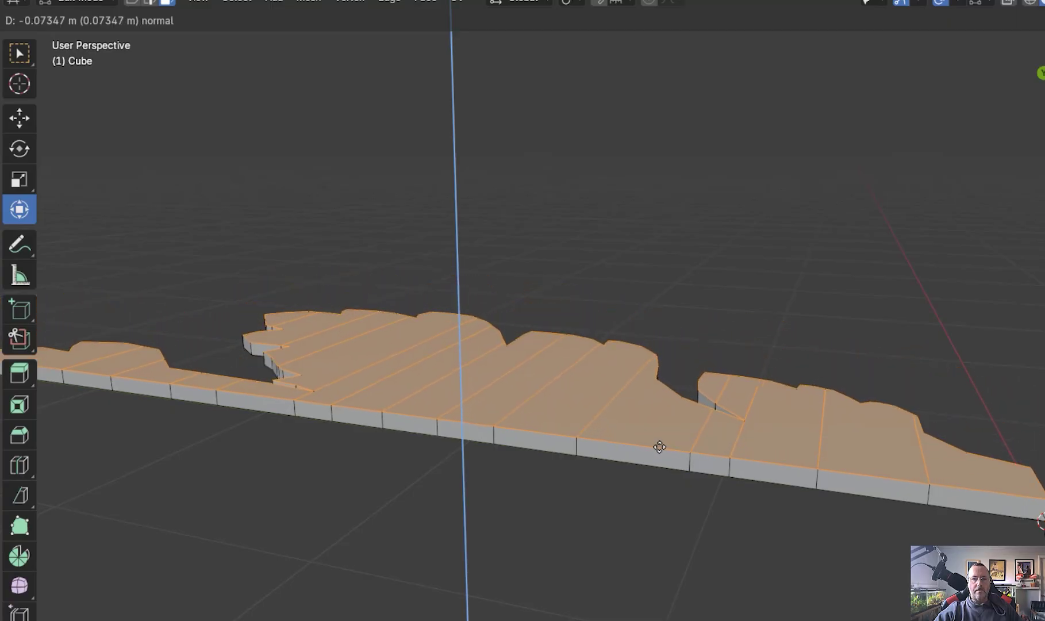
pyautogui.click(658, 425)
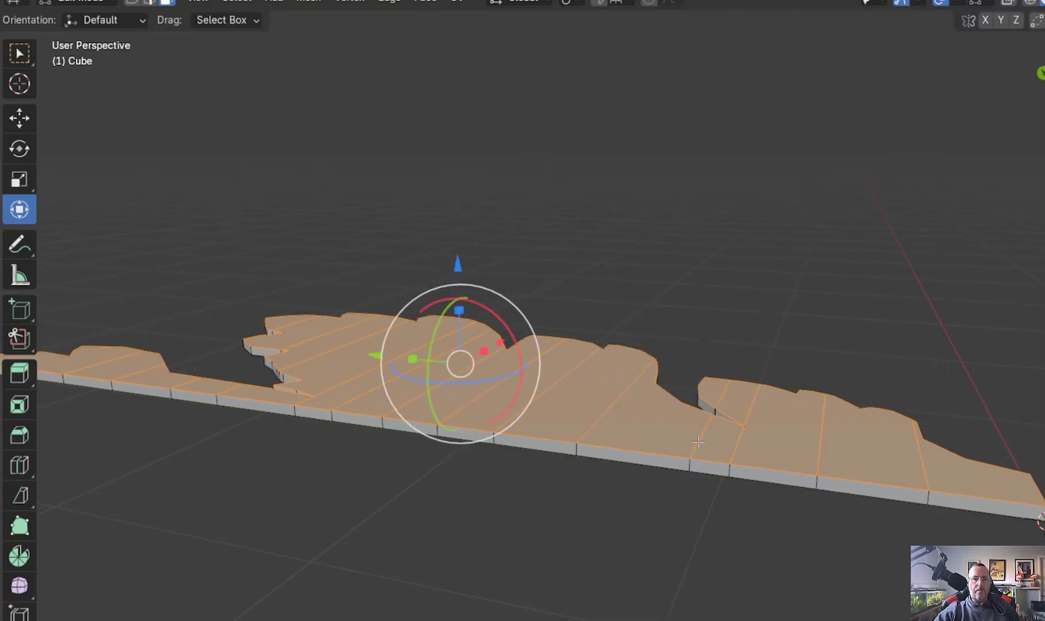
# Step: In left orthographic view with X-ray on, select the whole leaf and bend it upward about 21° from the 3D cursor at its base
pyautogui.moveTo(698, 442); pyautogui.dragTo(566, 464, button='middle')
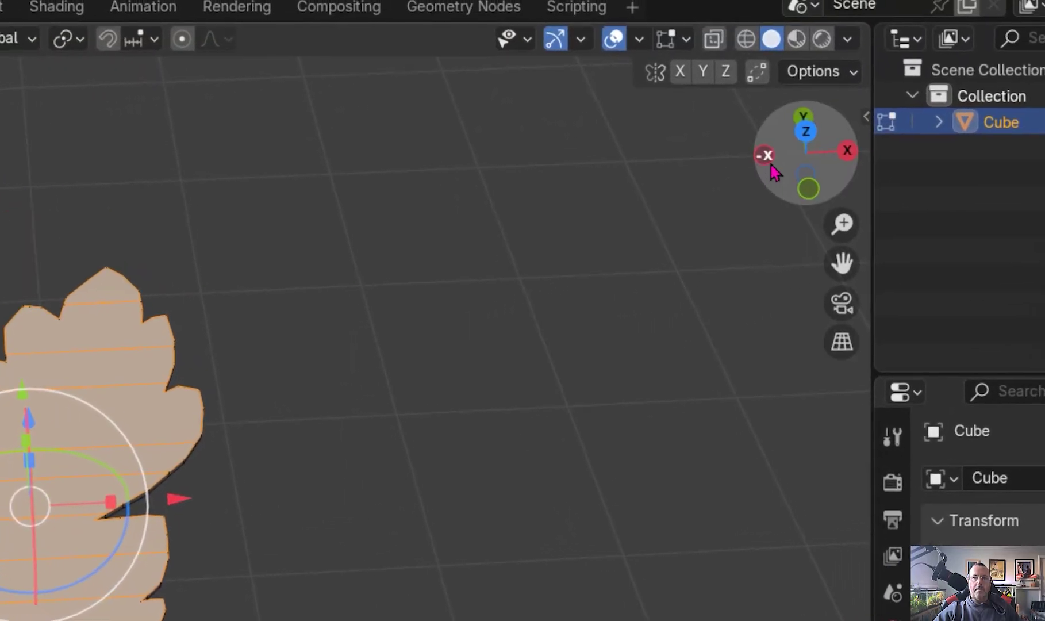
pyautogui.click(941, 99)
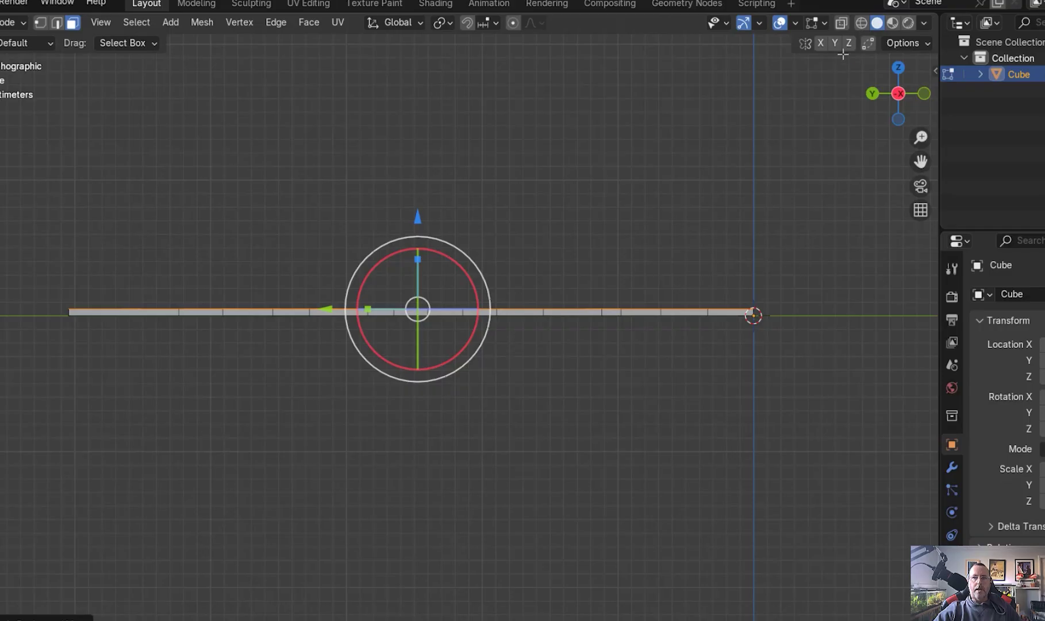
pyautogui.click(841, 22)
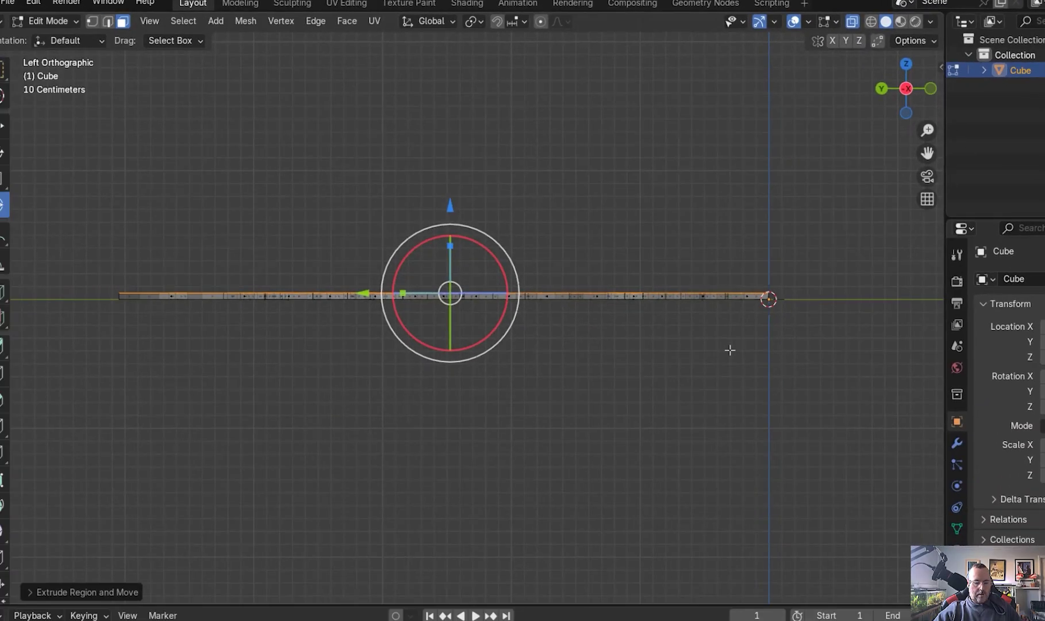
pyautogui.press('a')
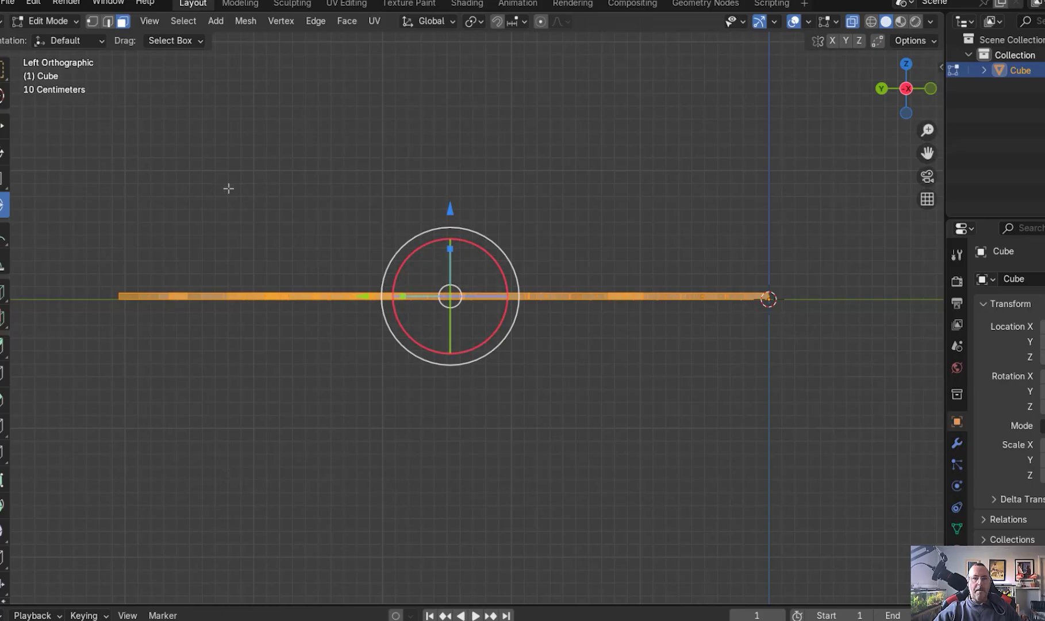
pyautogui.hotkey('shift', 'w')
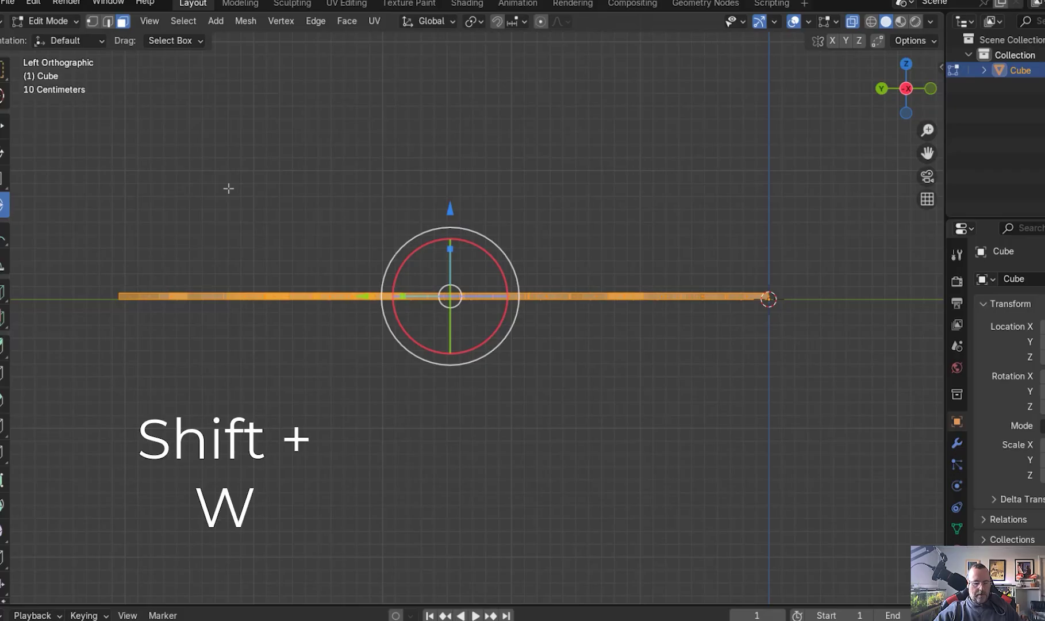
pyautogui.hotkey('shift', 'w')
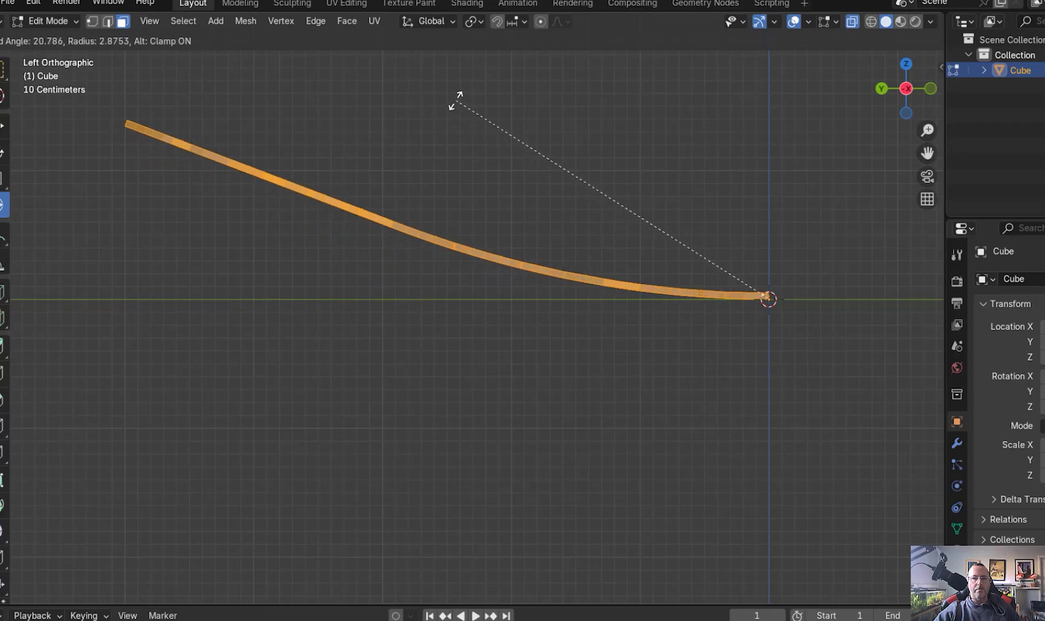
pyautogui.click(455, 101)
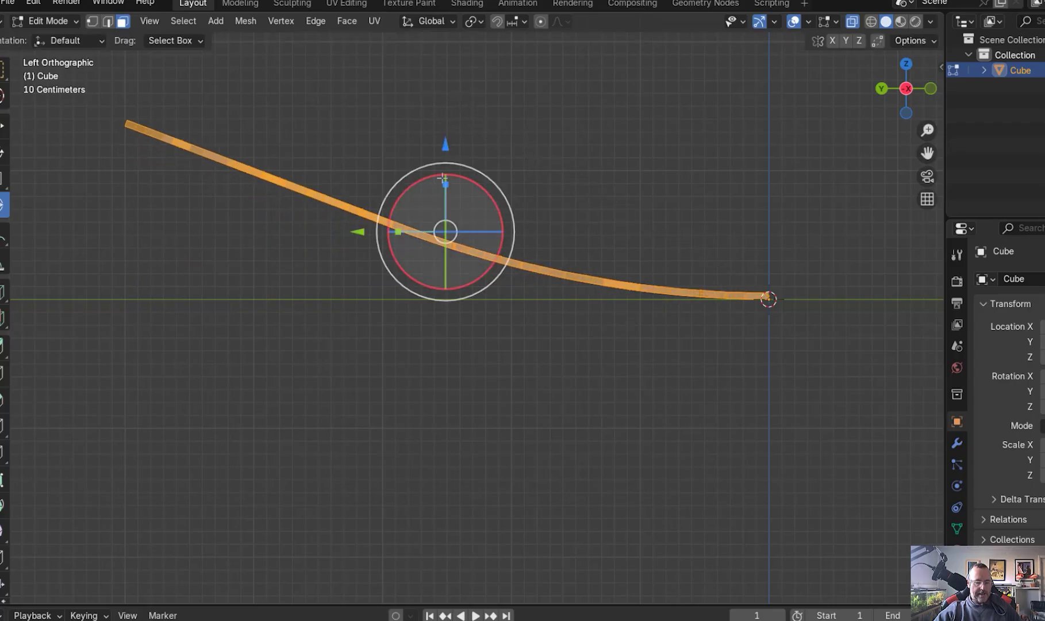
# Step: Move the whole leaf along negative Y and slightly down in Z until the 3D cursor sits just above its lower third
pyautogui.moveTo(445, 146)
pyautogui.mouseDown()
pyautogui.moveTo(446, 163)
pyautogui.moveTo(448, 141)
pyautogui.mouseUp()
pyautogui.moveTo(361, 227); pyautogui.dragTo(545, 228)
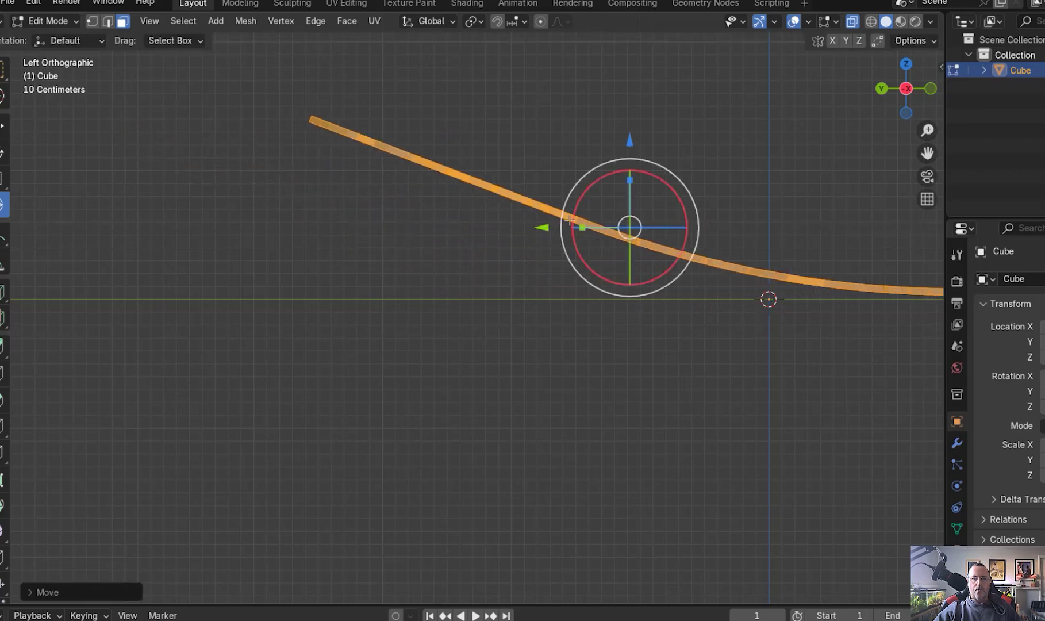
pyautogui.moveTo(633, 141); pyautogui.dragTo(635, 183)
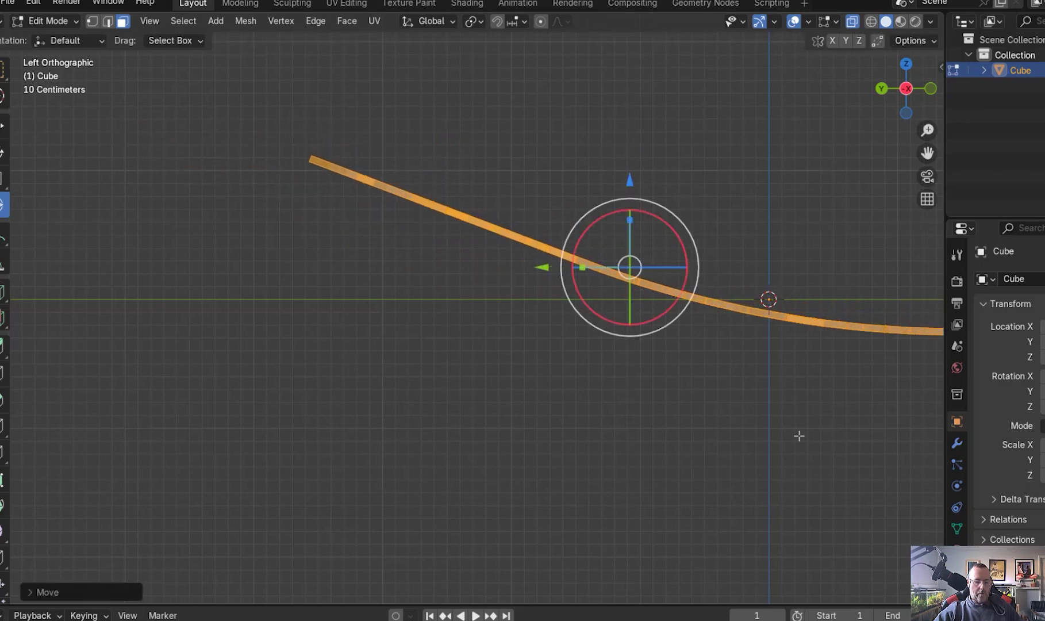
pyautogui.keyDown('shift'); pyautogui.moveTo(777, 451); pyautogui.dragTo(632, 609, button='middle'); pyautogui.keyUp('shift')
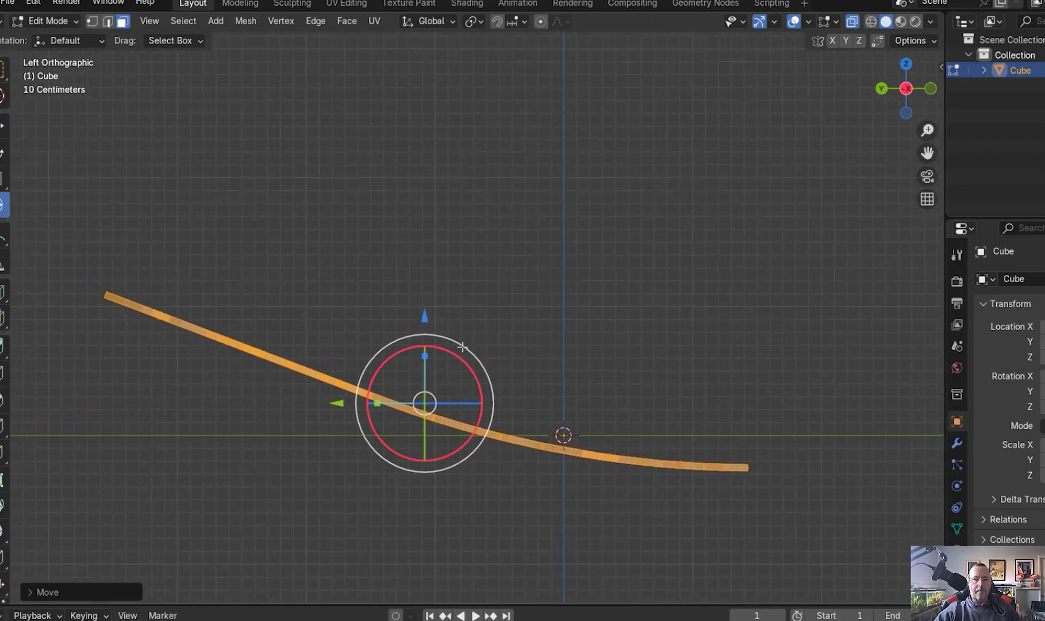
pyautogui.moveTo(432, 318); pyautogui.dragTo(436, 310)
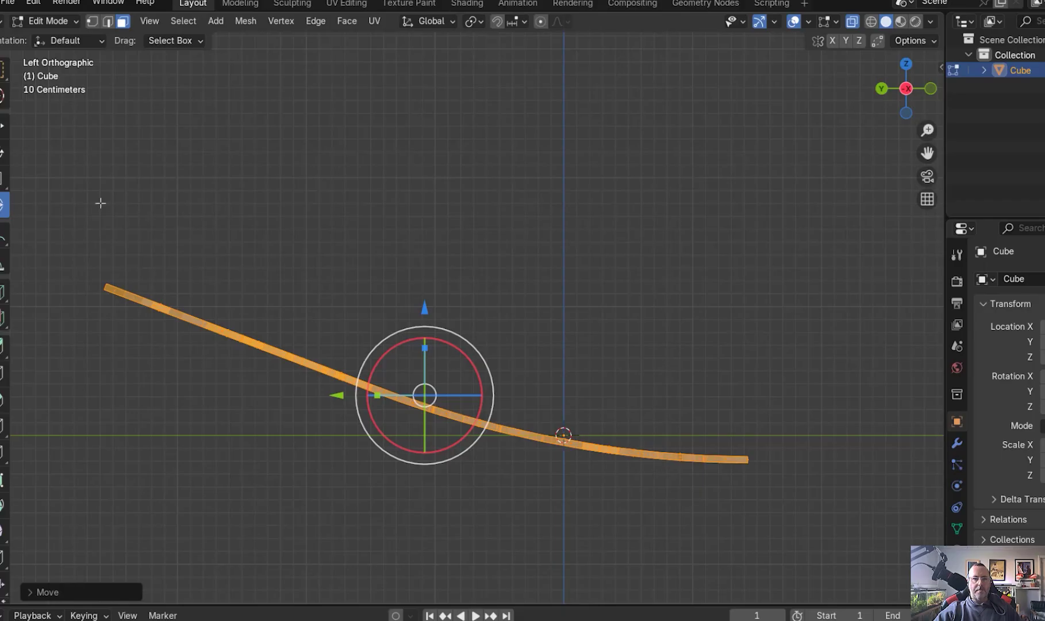
# Step: Select the leaf from just below the 3D cursor to its tip and bend that section further upward
pyautogui.moveTo(72, 193); pyautogui.dragTo(563, 537)
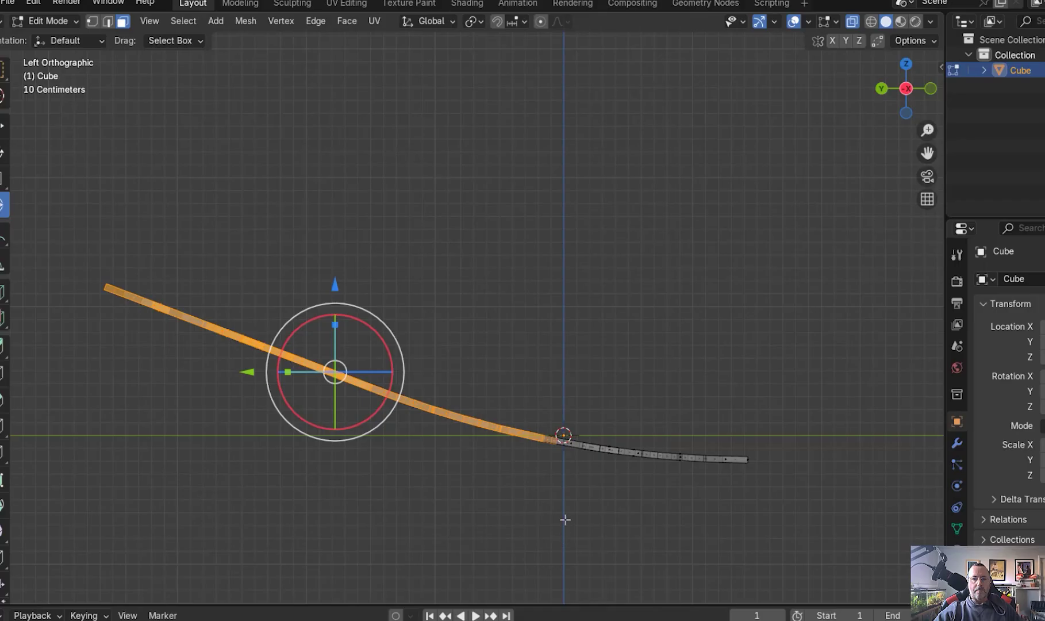
pyautogui.keyDown('shift'); pyautogui.moveTo(565, 490); pyautogui.dragTo(516, 379); pyautogui.keyUp('shift')
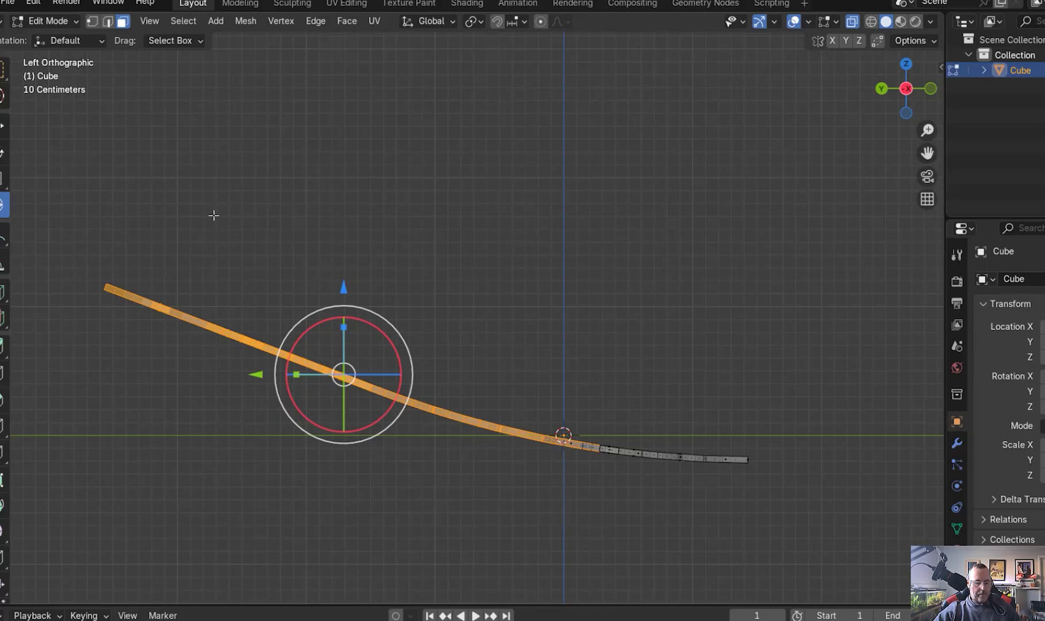
pyautogui.hotkey('shift', 'w')
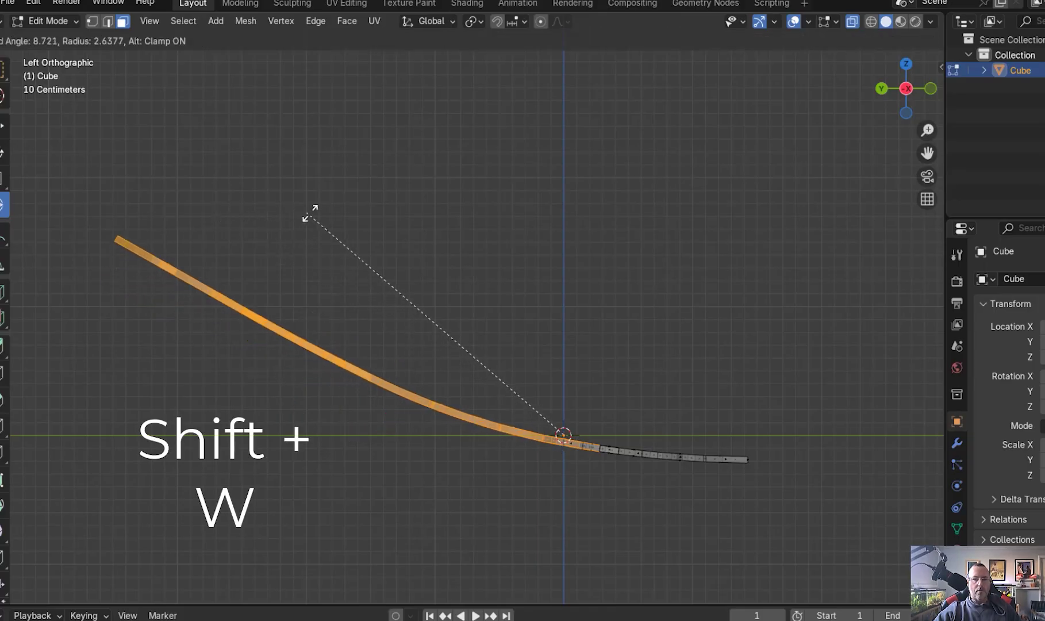
pyautogui.click(401, 229)
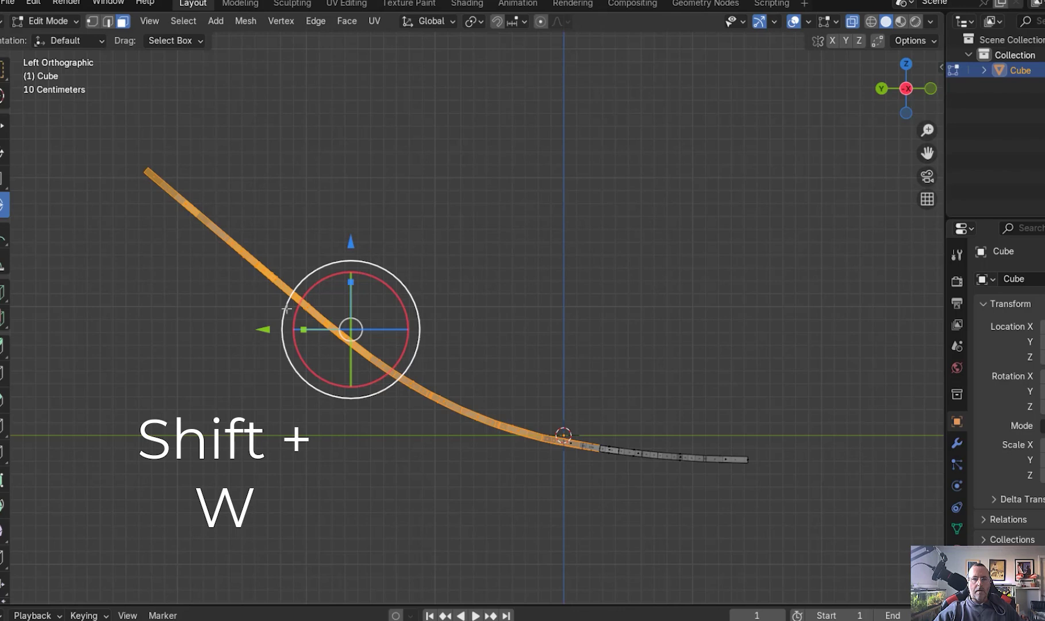
# Step: Reselect the whole leaf, move it down and along negative Y until the 3D cursor meets its middle, and bend the upper part steeply upward
pyautogui.moveTo(266, 330); pyautogui.dragTo(353, 333)
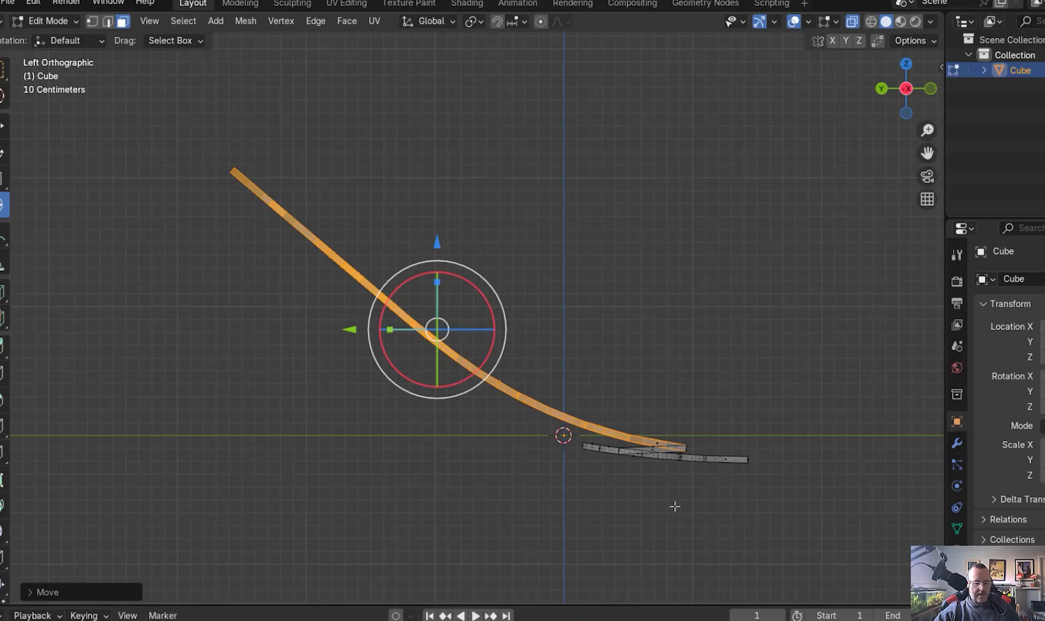
pyautogui.hotkey('ctrl', 'z')
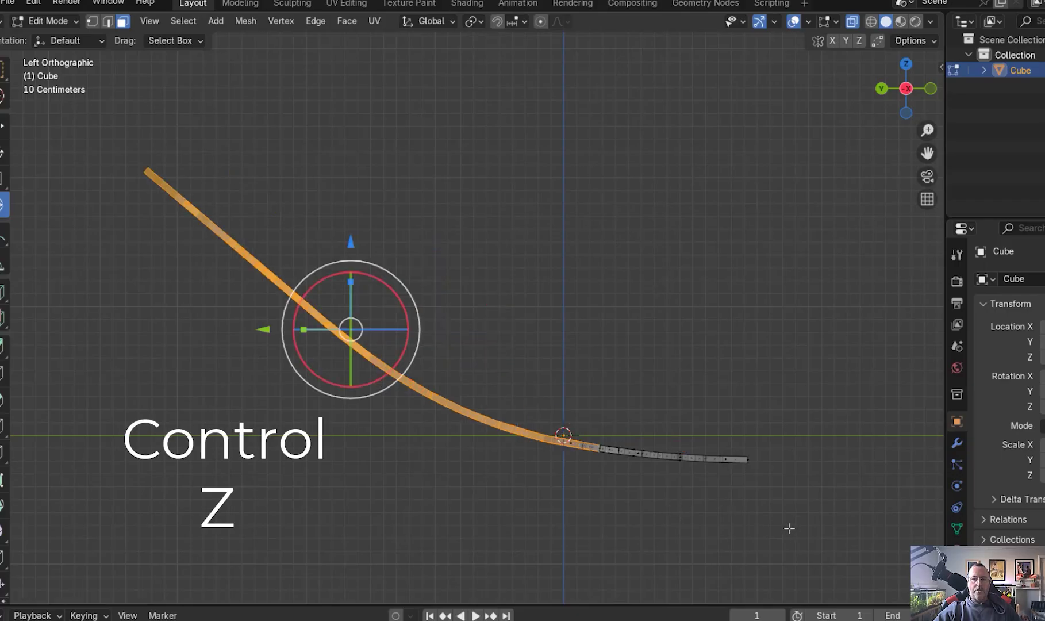
pyautogui.moveTo(793, 528); pyautogui.dragTo(130, 114)
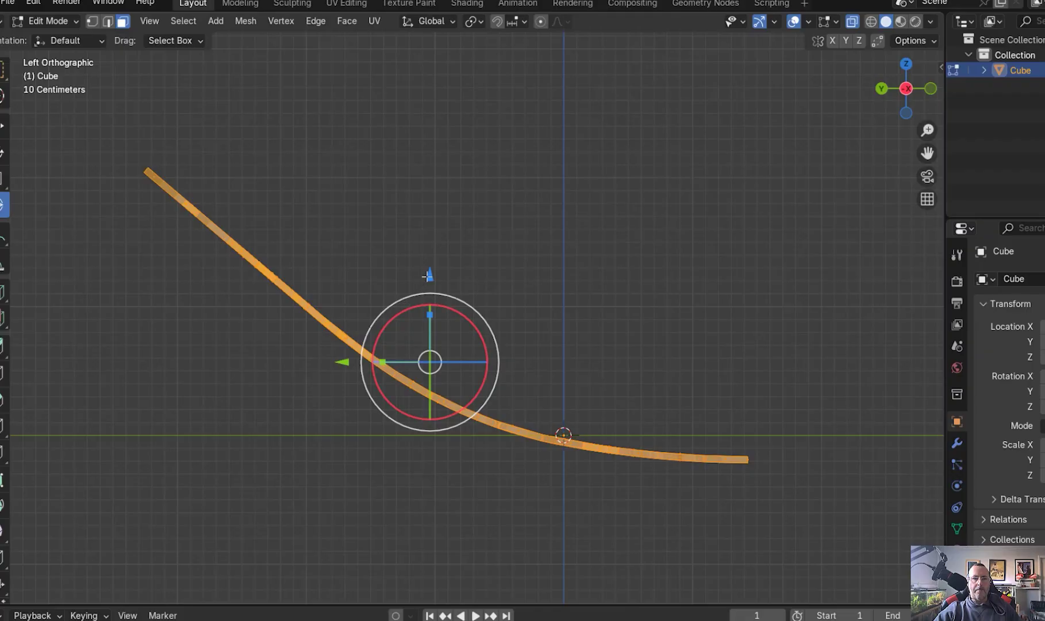
pyautogui.moveTo(428, 276); pyautogui.dragTo(429, 339)
pyautogui.moveTo(379, 428); pyautogui.dragTo(515, 440)
pyautogui.keyDown('shift'); pyautogui.moveTo(510, 510); pyautogui.dragTo(292, 490, button='middle'); pyautogui.keyUp('shift')
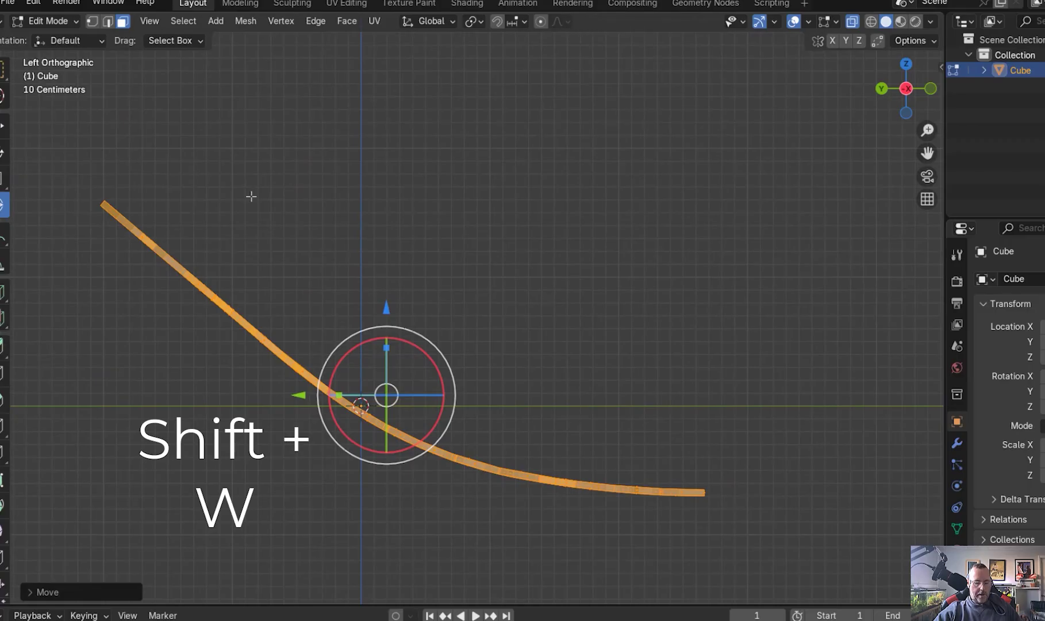
pyautogui.hotkey('shift', 'w')
pyautogui.click(386, 219)
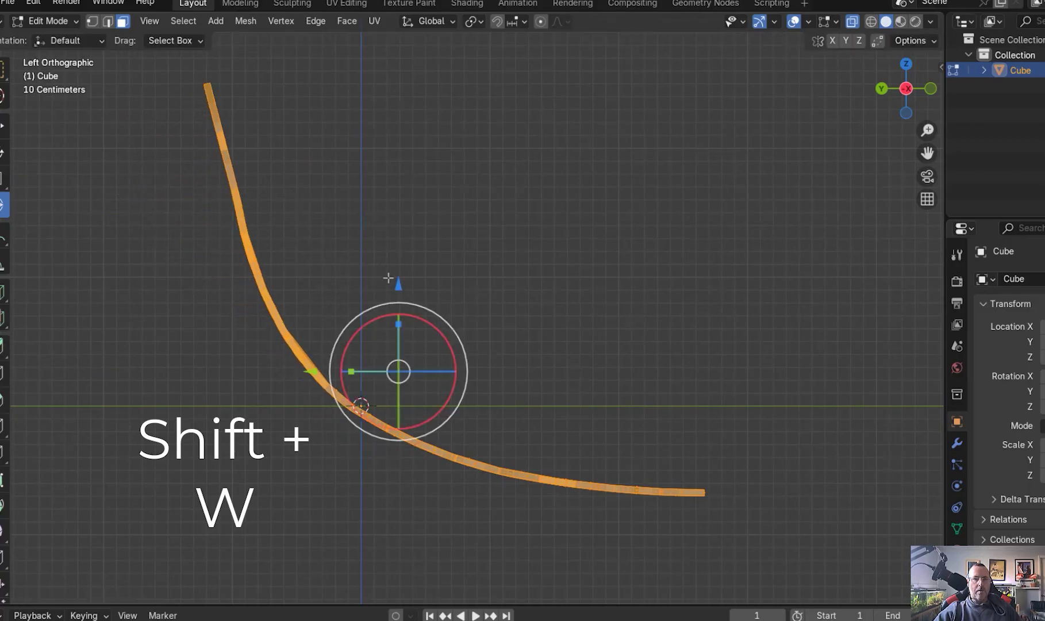
# Step: Move the whole leaf down and along negative Y until the 3D cursor meets its upper part, then select that end section and bend it
pyautogui.moveTo(398, 284); pyautogui.dragTo(399, 477)
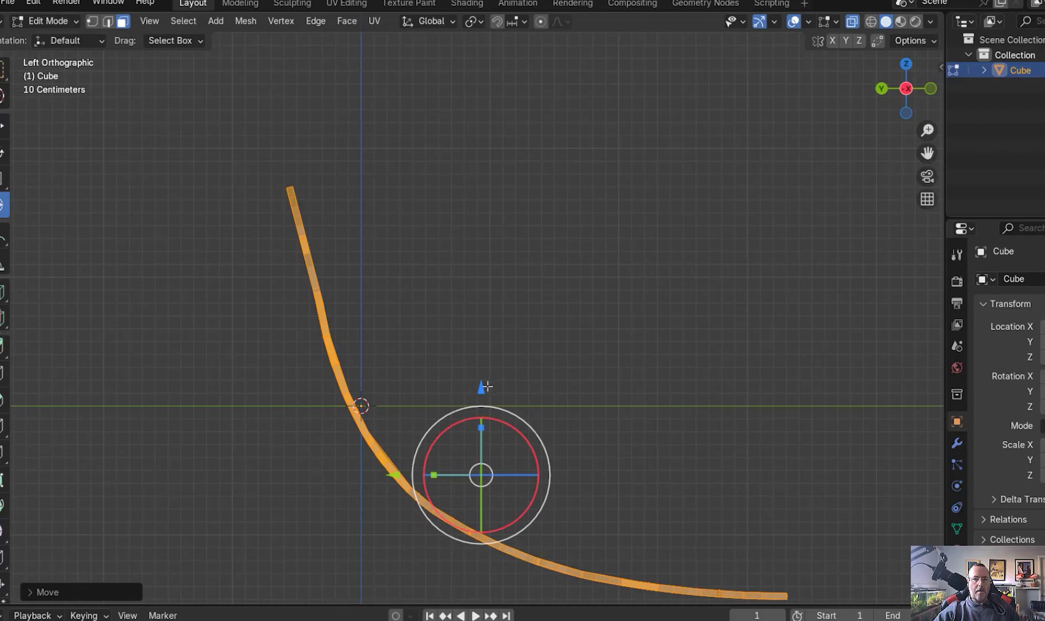
pyautogui.moveTo(486, 387); pyautogui.dragTo(486, 421)
pyautogui.moveTo(388, 509); pyautogui.dragTo(408, 513)
pyautogui.moveTo(245, 164); pyautogui.dragTo(462, 451)
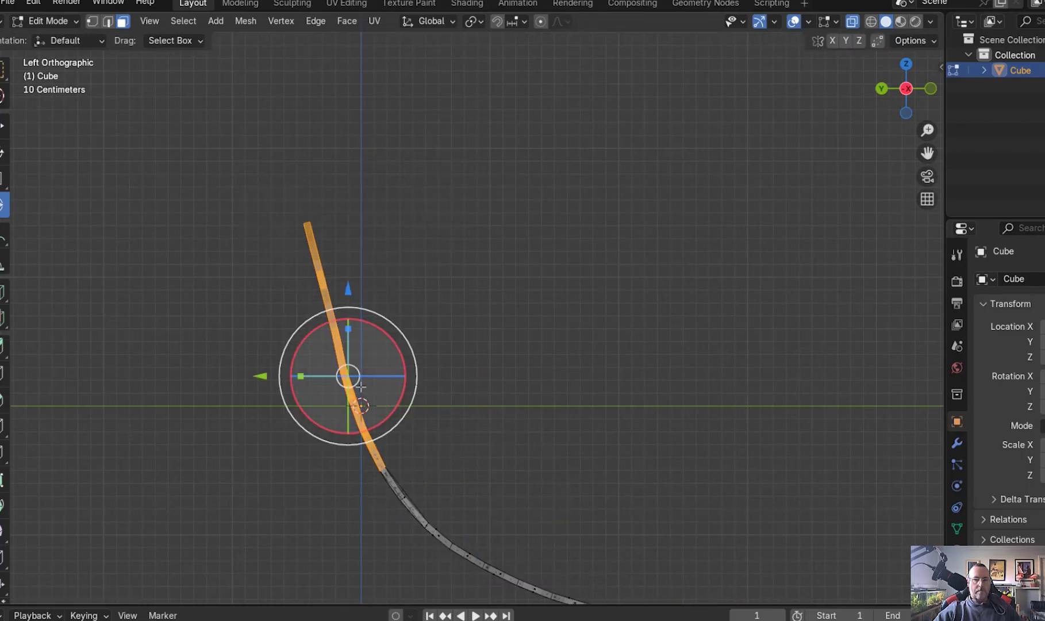
pyautogui.hotkey('shift', 'w')
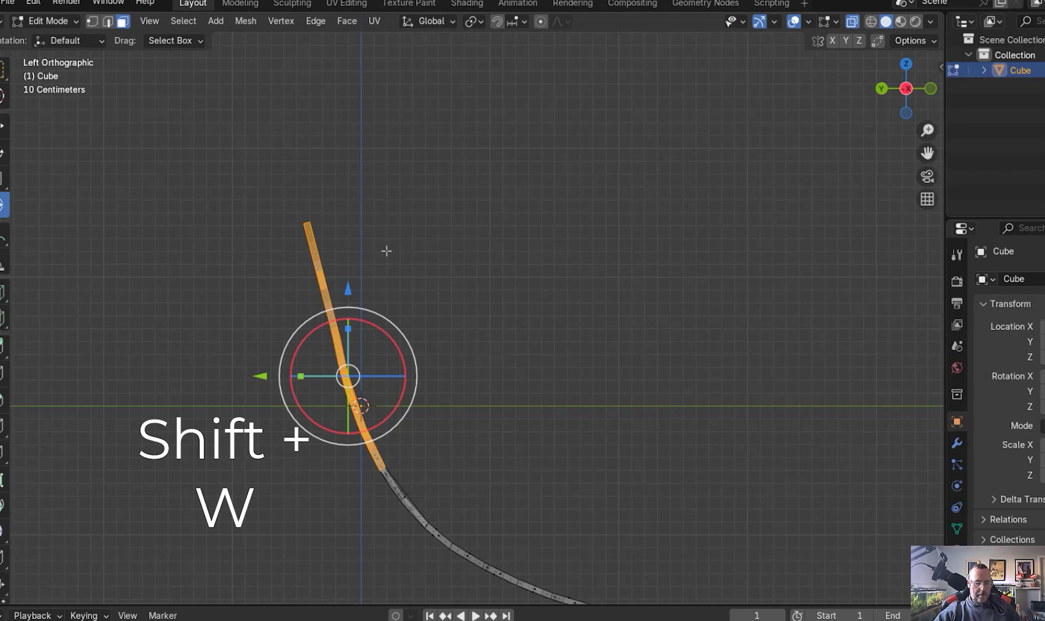
pyautogui.click(464, 289)
# Step: Try Median Point as the transform pivot point, then set the pivot to Active Element
pyautogui.moveTo(549, 419); pyautogui.dragTo(213, 307, button='middle')
pyautogui.scroll(3, 212, 307)
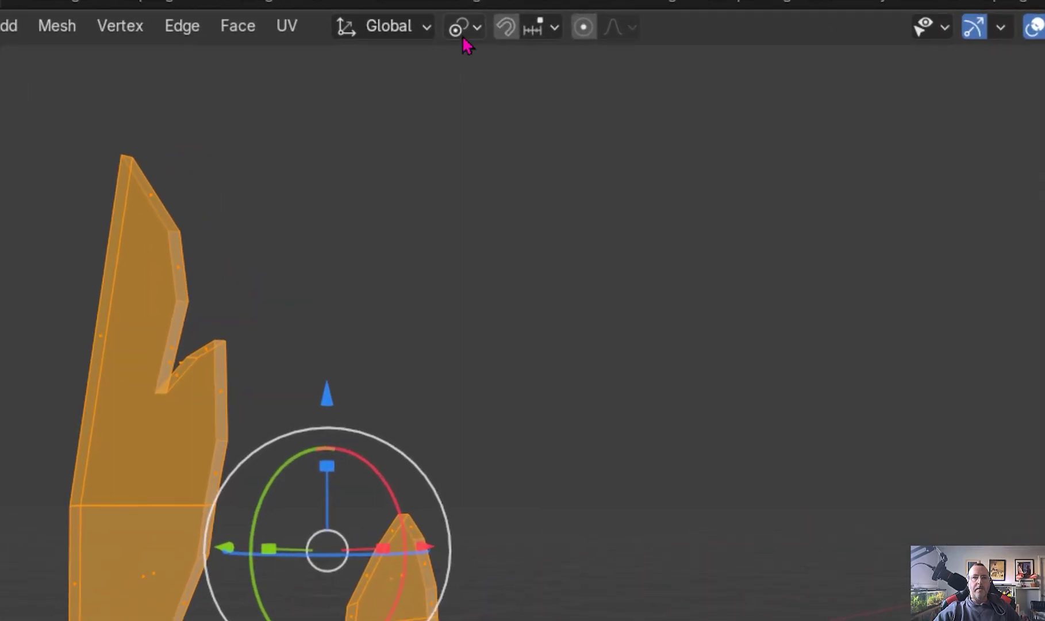
pyautogui.click(468, 30)
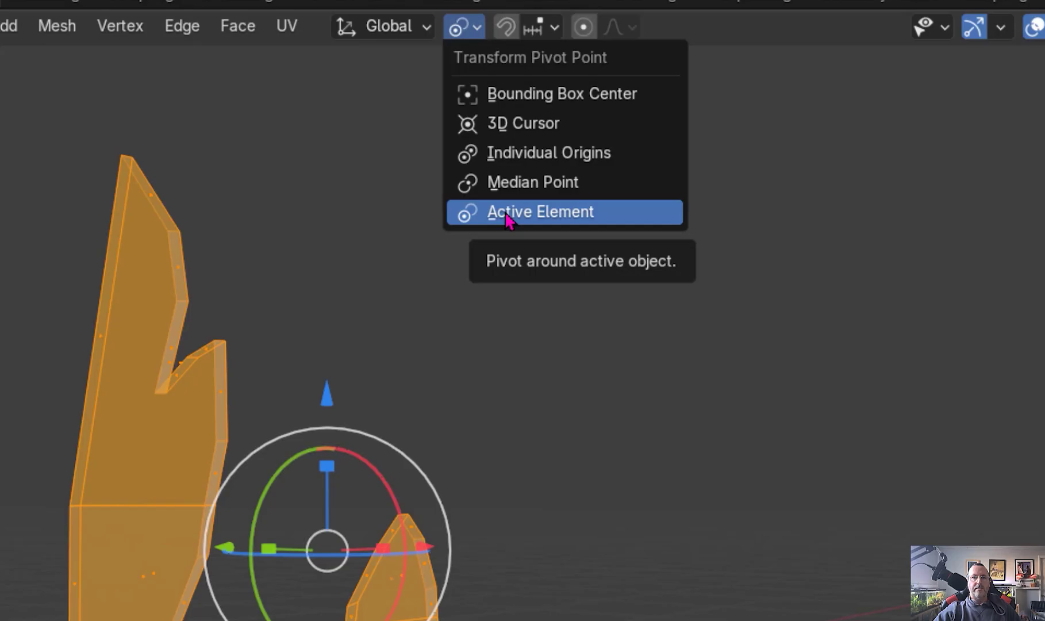
pyautogui.click(517, 183)
pyautogui.click(467, 29)
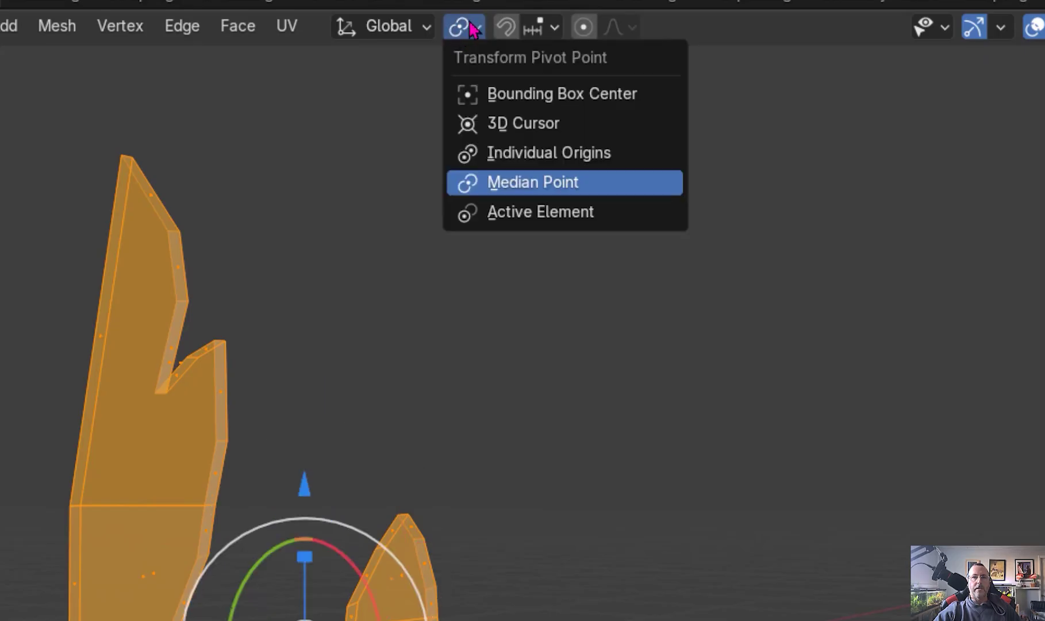
pyautogui.click(508, 213)
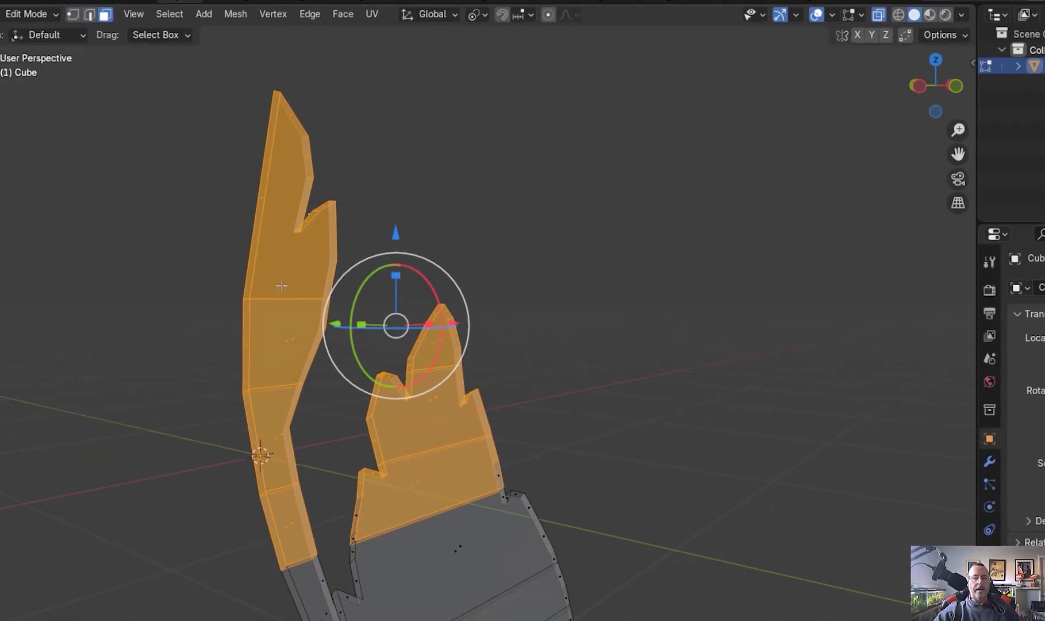
# Step: Clear the selection and, in edge select mode, select the tip section of the tallest lobe down to its uppermost cut line
pyautogui.moveTo(226, 293); pyautogui.dragTo(238, 304, button='middle')
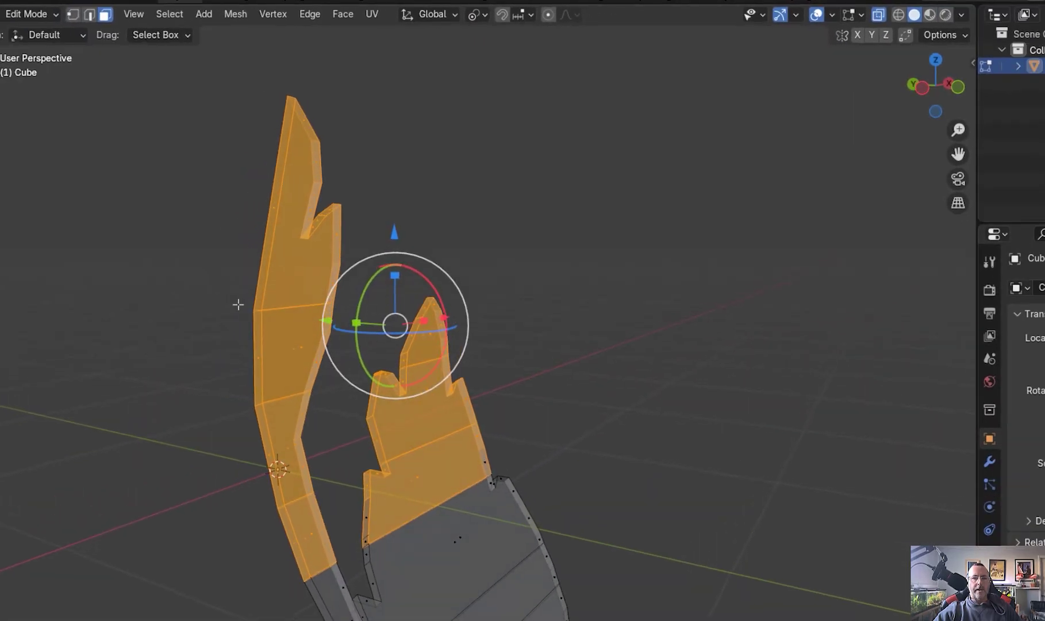
pyautogui.moveTo(224, 179); pyautogui.dragTo(268, 219, button='middle')
pyautogui.click(308, 145)
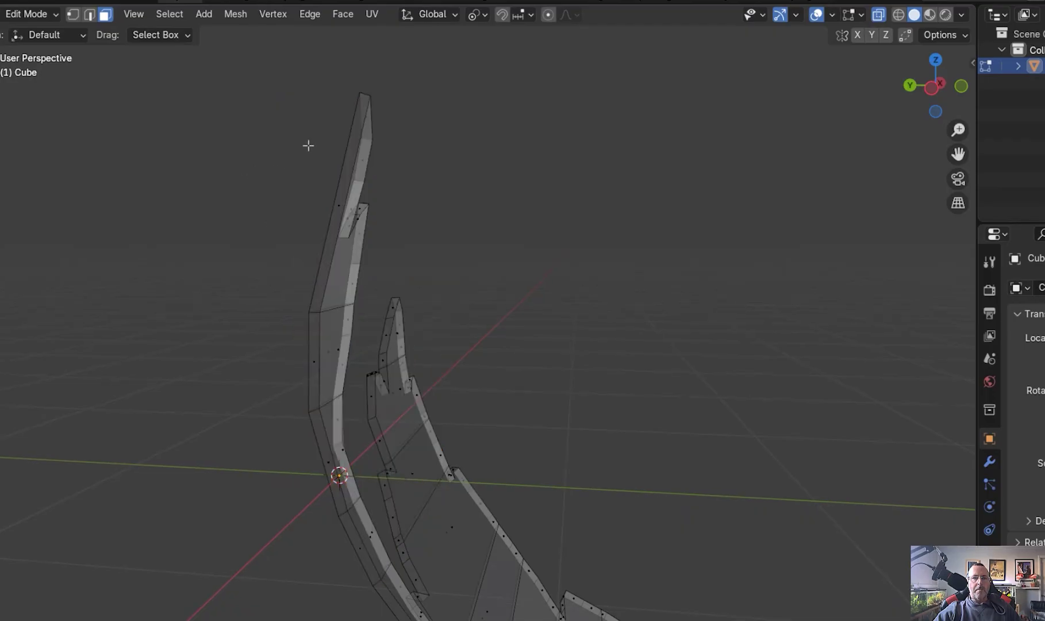
pyautogui.moveTo(335, 260); pyautogui.dragTo(370, 161, button='middle')
pyautogui.moveTo(281, 79); pyautogui.dragTo(382, 329)
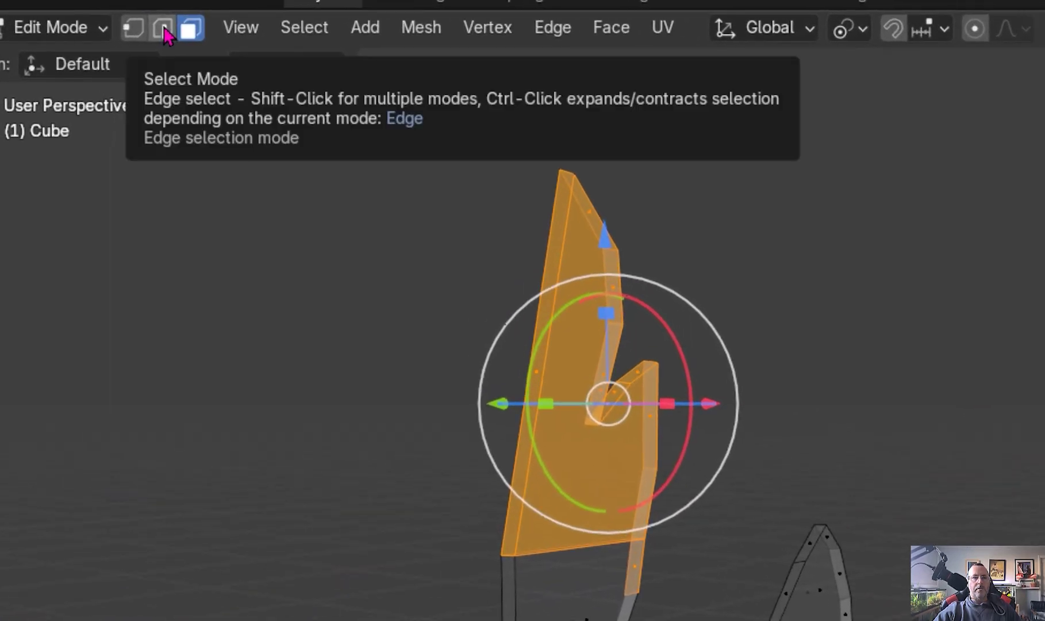
pyautogui.click(164, 29)
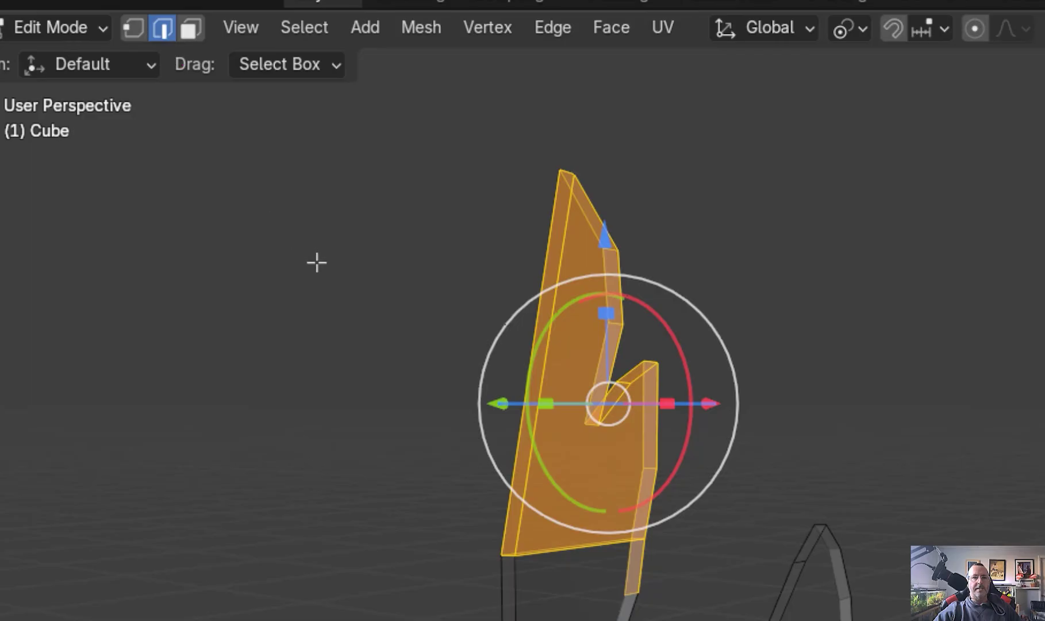
pyautogui.click(483, 205)
pyautogui.moveTo(441, 103); pyautogui.dragTo(711, 600)
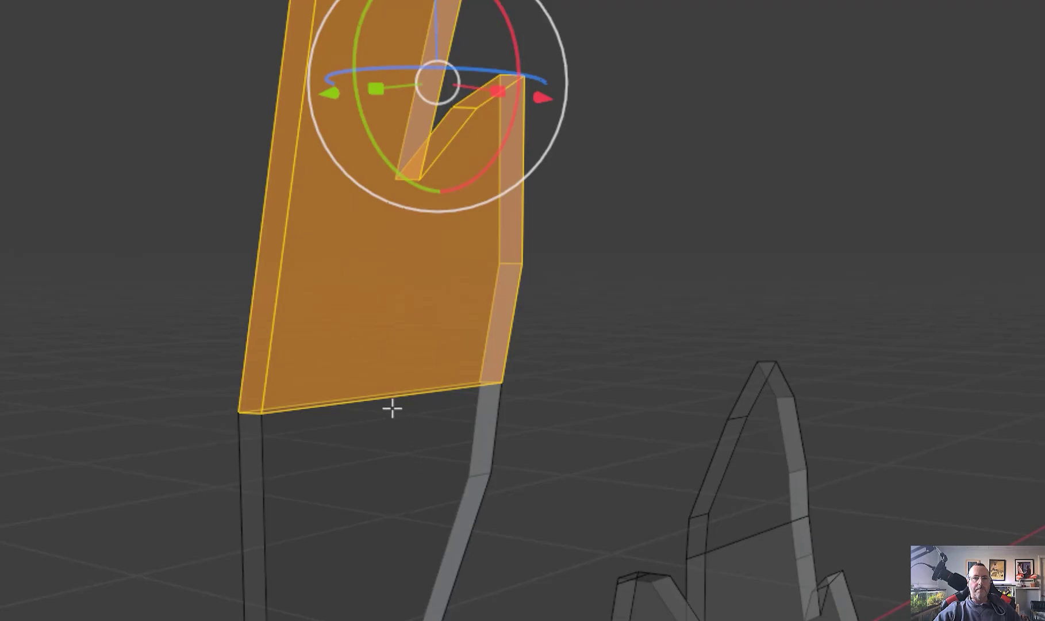
# Step: Make the cut edge at the base of the selected tip the active element and rotate the tip about it around the X axis
pyautogui.moveTo(379, 470)
pyautogui.mouseDown(button='middle')
pyautogui.moveTo(430, 503)
pyautogui.moveTo(438, 483)
pyautogui.mouseUp(button='middle')
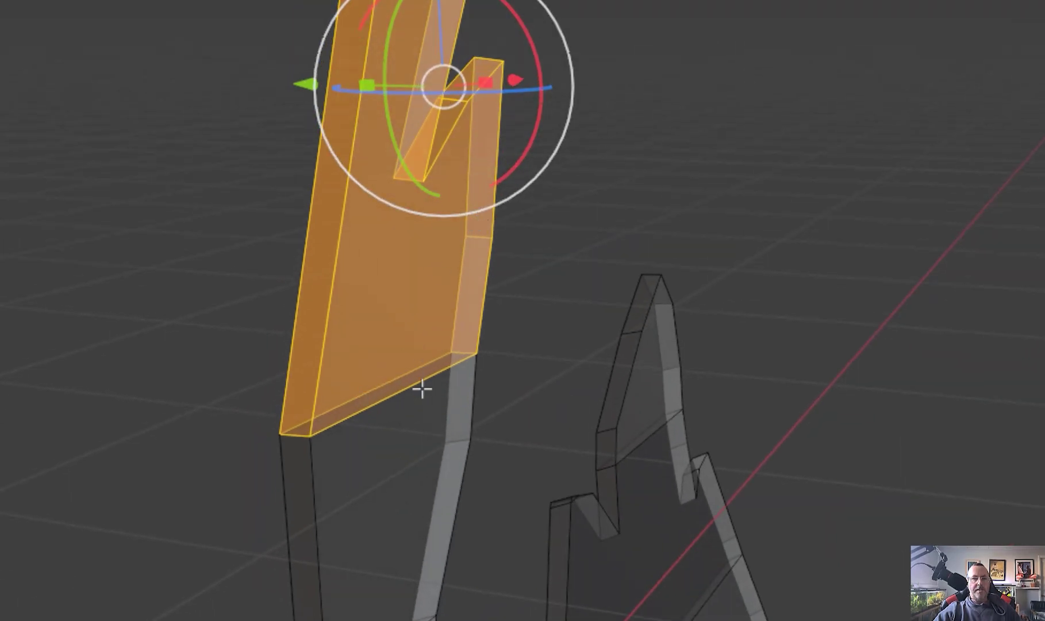
pyautogui.keyDown('shift'); pyautogui.click(399, 391); pyautogui.keyUp('shift')
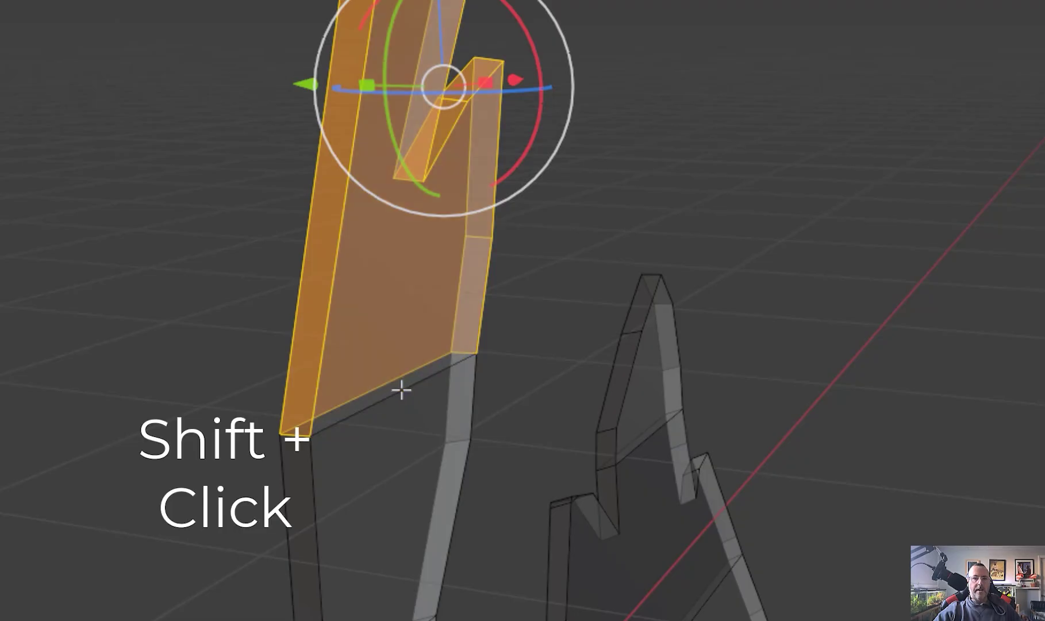
pyautogui.keyDown('shift'); pyautogui.click(399, 390); pyautogui.keyUp('shift')
pyautogui.moveTo(304, 518); pyautogui.dragTo(397, 497, button='middle')
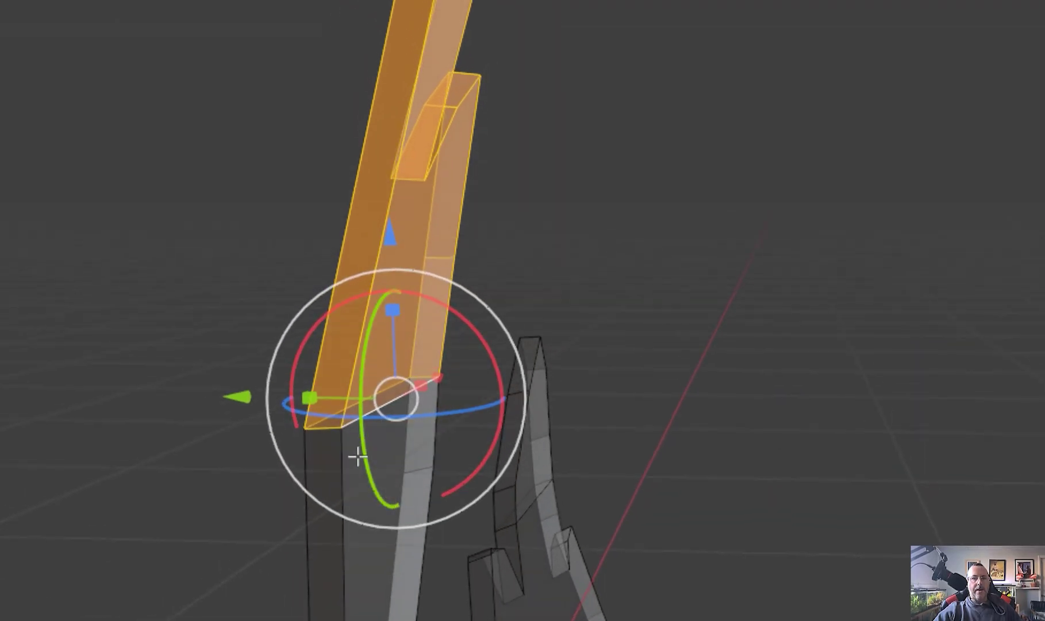
pyautogui.keyDown('shift'); pyautogui.moveTo(357, 456); pyautogui.dragTo(299, 584, button='middle'); pyautogui.keyUp('shift')
pyautogui.moveTo(376, 495)
pyautogui.mouseDown()
pyautogui.moveTo(369, 455)
pyautogui.moveTo(386, 485)
pyautogui.mouseUp()
# Step: Clear the selection and select all edges of the neighbouring lobe's pointed tip down to its uppermost cut line
pyautogui.moveTo(385, 485); pyautogui.dragTo(236, 207, button='middle')
pyautogui.hotkey('alt', 'a')
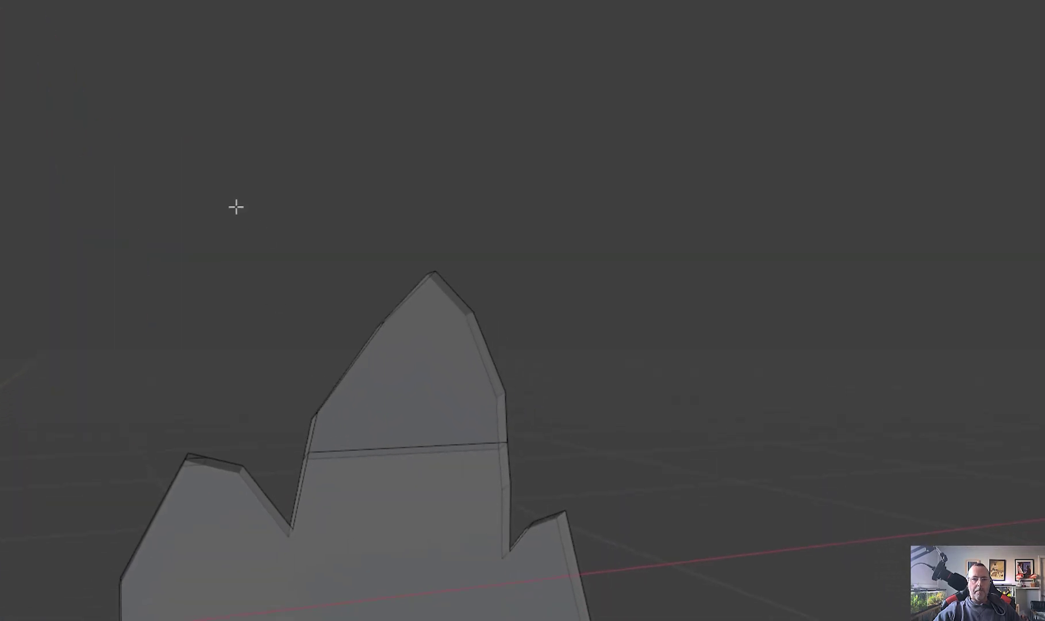
pyautogui.moveTo(237, 207); pyautogui.dragTo(594, 438)
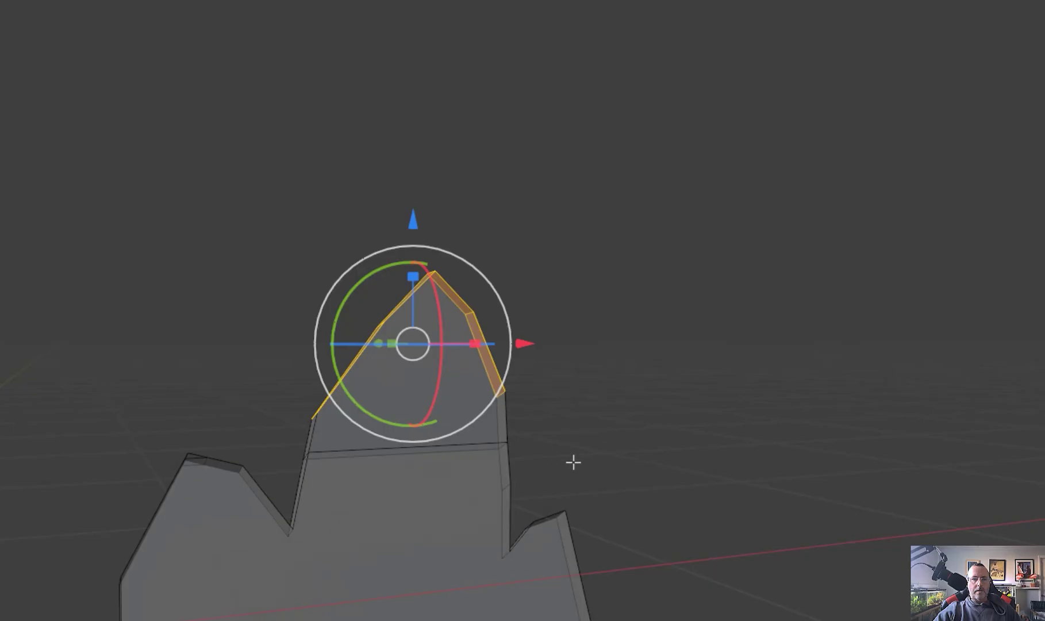
pyautogui.keyDown('shift'); pyautogui.moveTo(527, 448); pyautogui.dragTo(294, 353); pyautogui.keyUp('shift')
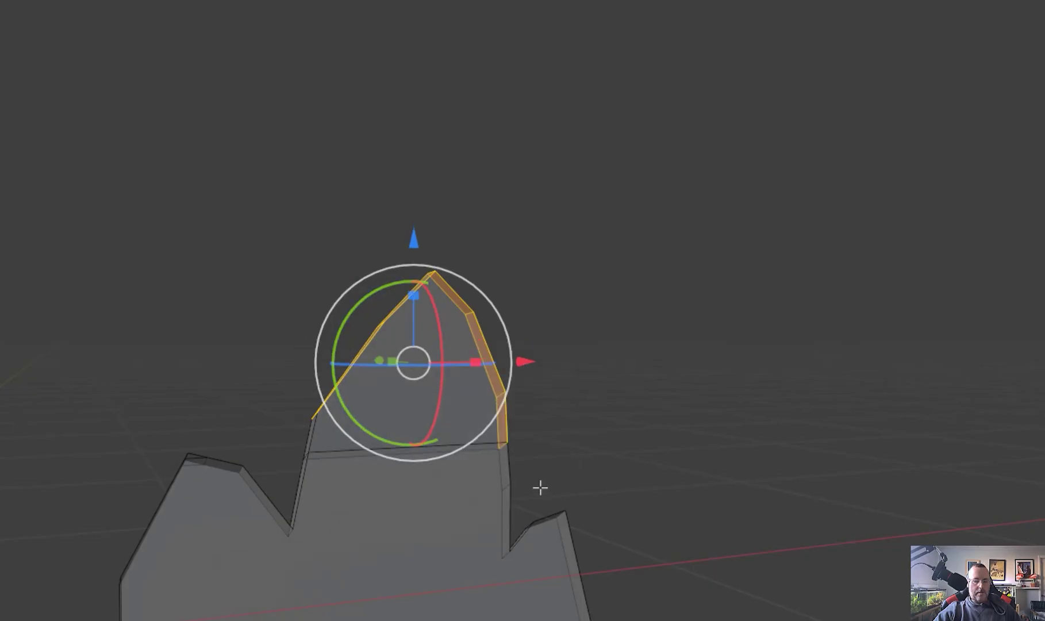
pyautogui.keyDown('shift'); pyautogui.moveTo(522, 488); pyautogui.dragTo(297, 387); pyautogui.keyUp('shift')
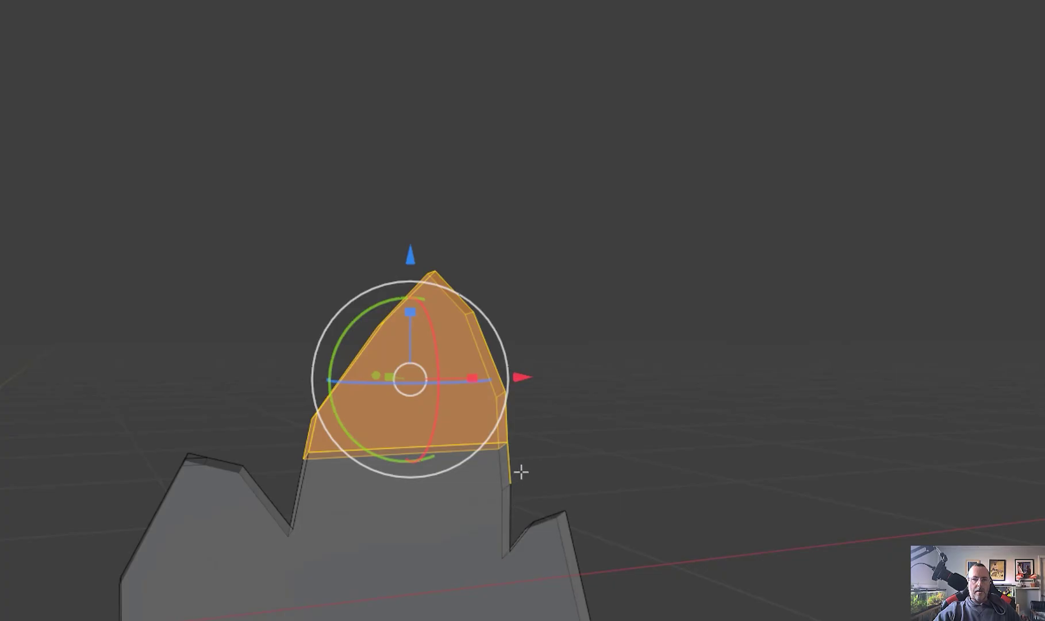
pyautogui.moveTo(499, 462); pyautogui.dragTo(454, 473, button='middle')
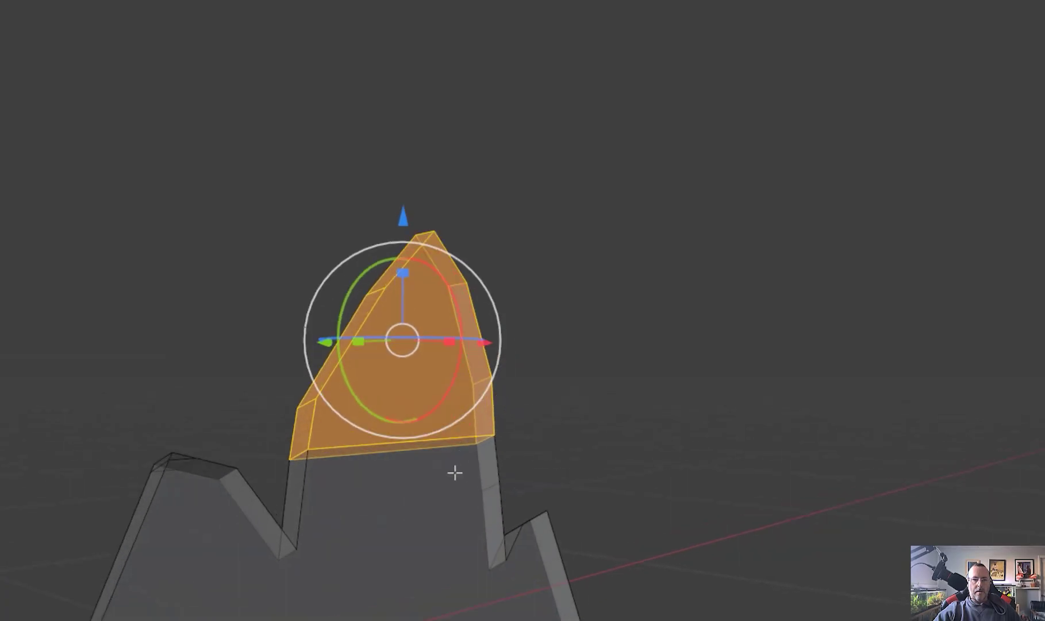
pyautogui.scroll(3, 454, 473)
# Step: Make the cut edge at the base of this lobe tip the active element and rotate the tip about it around the X axis
pyautogui.keyDown('shift'); pyautogui.click(395, 415); pyautogui.keyUp('shift')
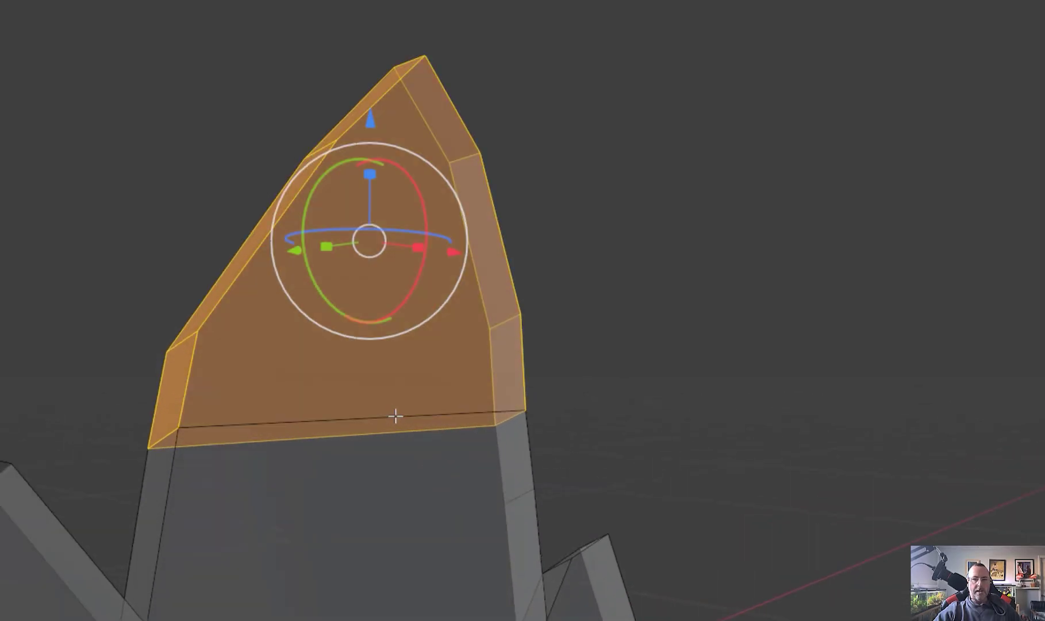
pyautogui.keyDown('shift'); pyautogui.click(395, 416); pyautogui.keyUp('shift')
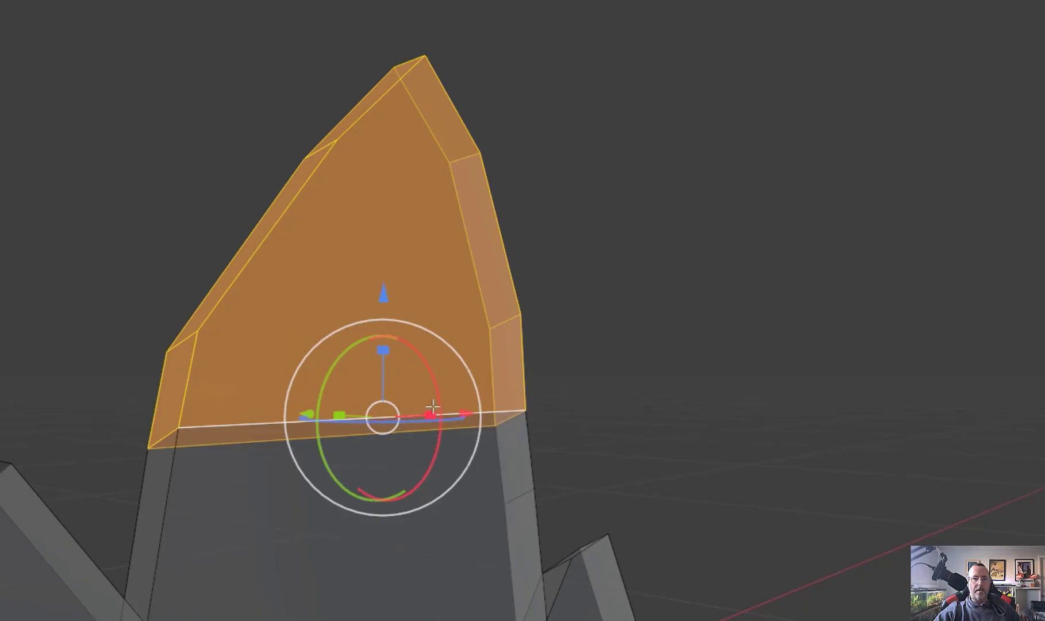
pyautogui.moveTo(431, 390); pyautogui.dragTo(433, 421)
pyautogui.hotkey('ctrl', 'z')
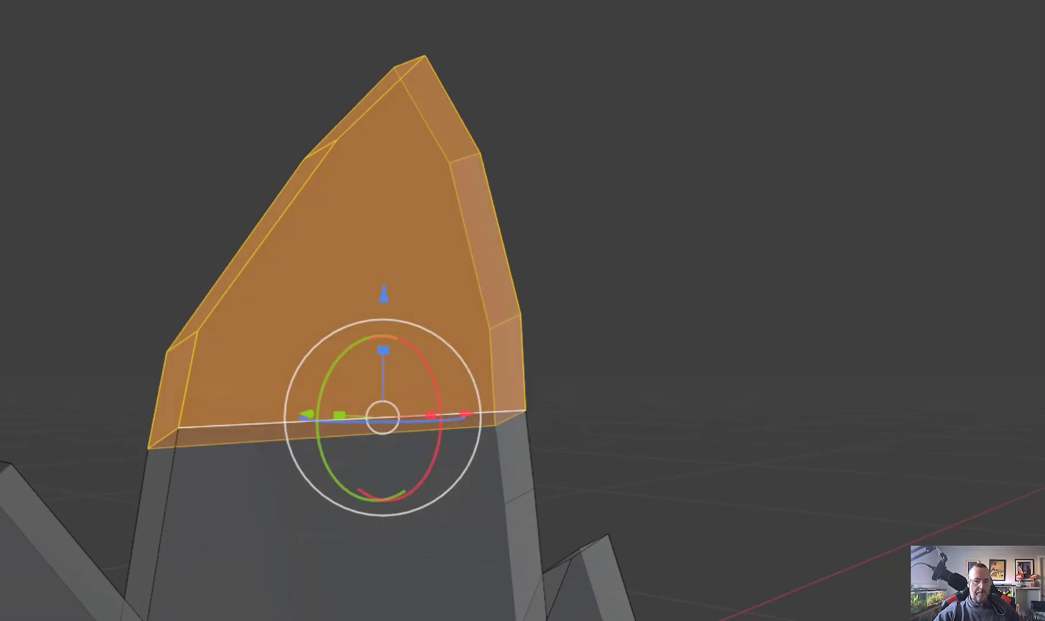
pyautogui.moveTo(434, 384); pyautogui.dragTo(437, 420)
pyautogui.moveTo(437, 420); pyautogui.dragTo(504, 441, button='middle')
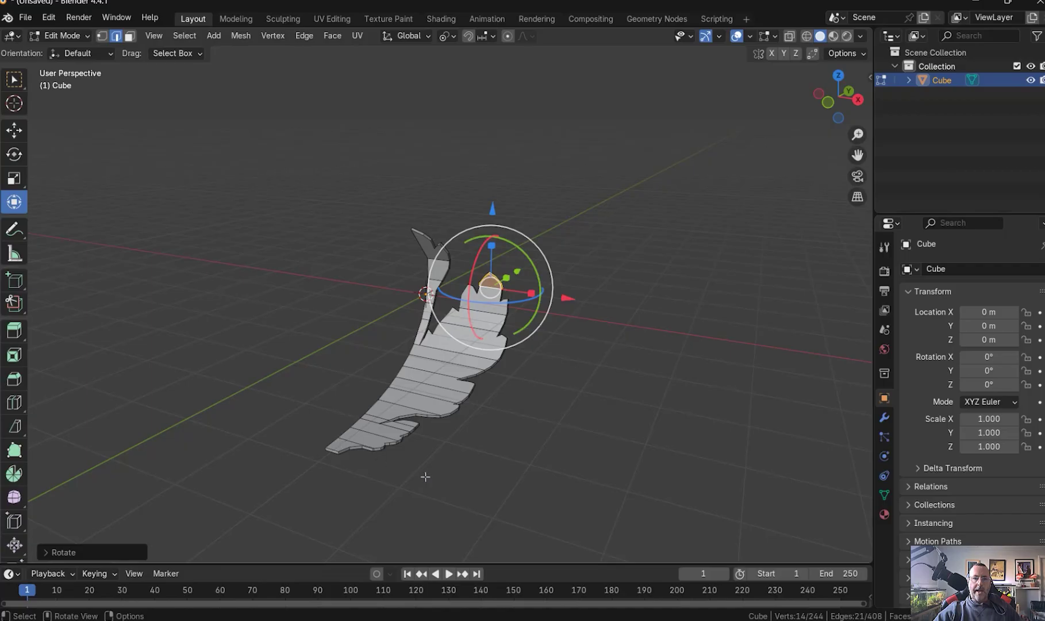
# Step: Switch to Object Mode and add a Subdivision Surface modifier to the leaf
pyautogui.scroll(3, 444, 451)
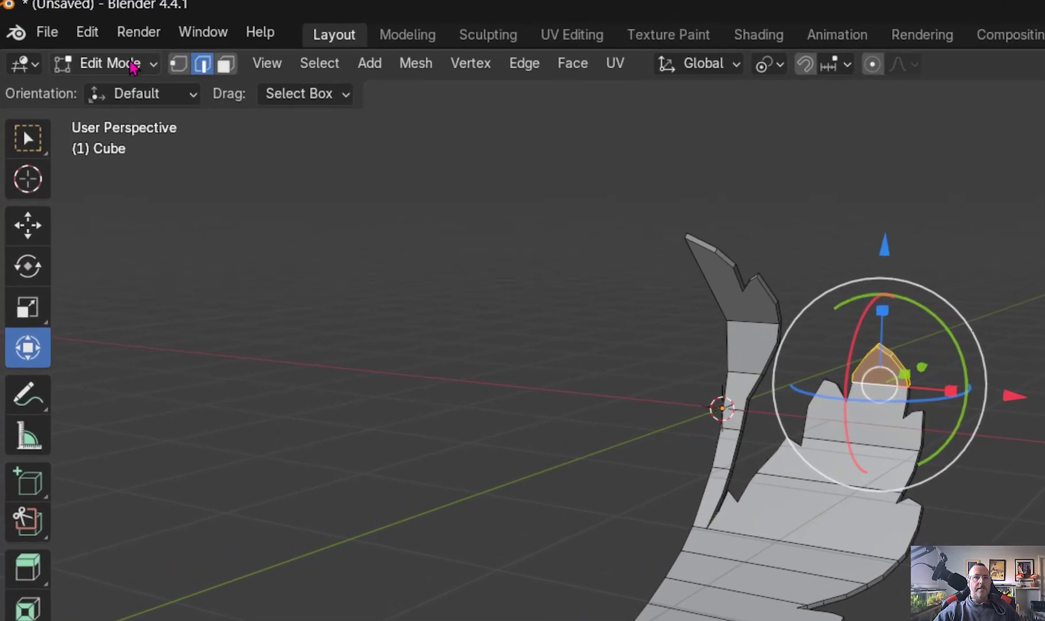
pyautogui.click(71, 36)
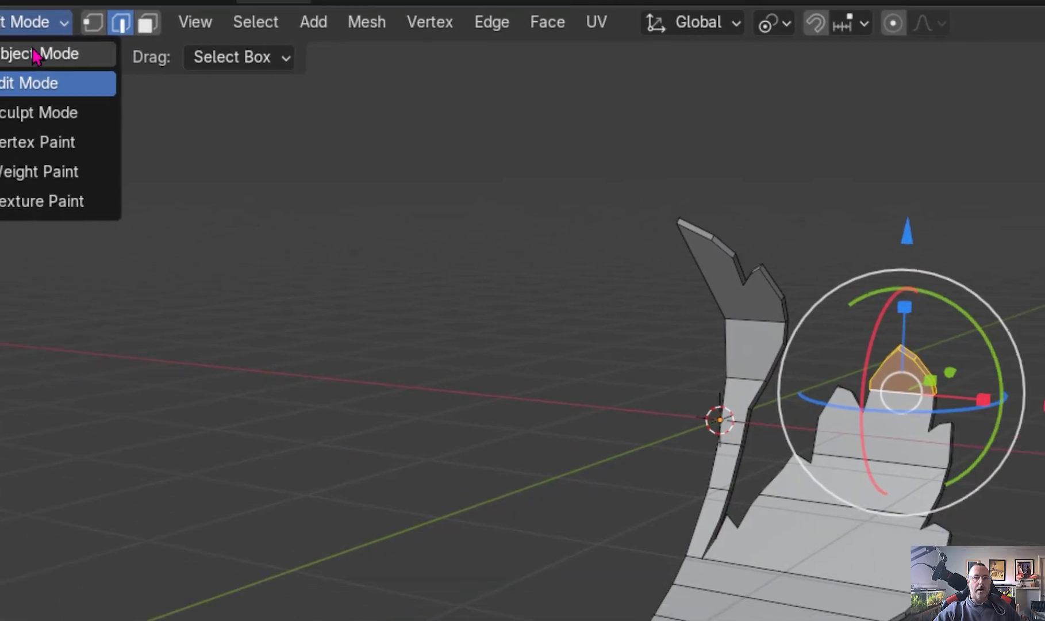
pyautogui.click(148, 106)
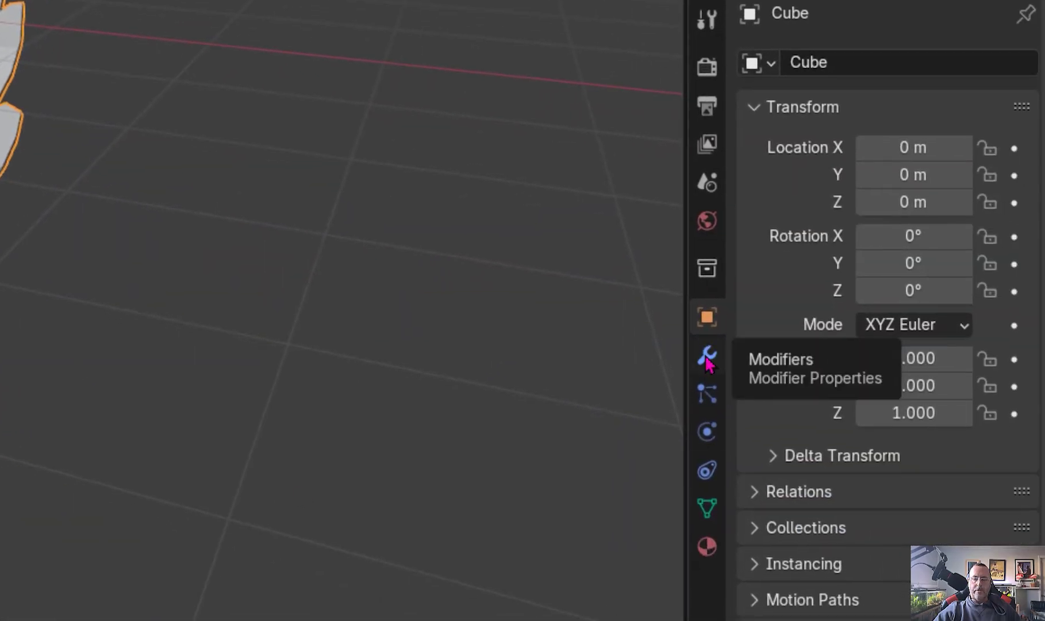
pyautogui.click(707, 358)
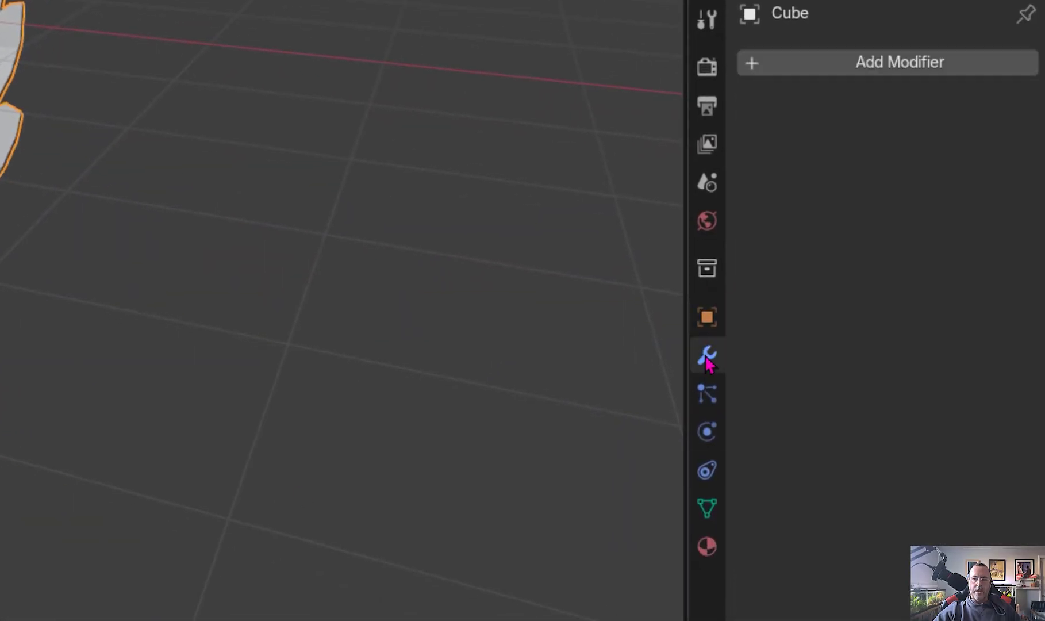
pyautogui.click(873, 65)
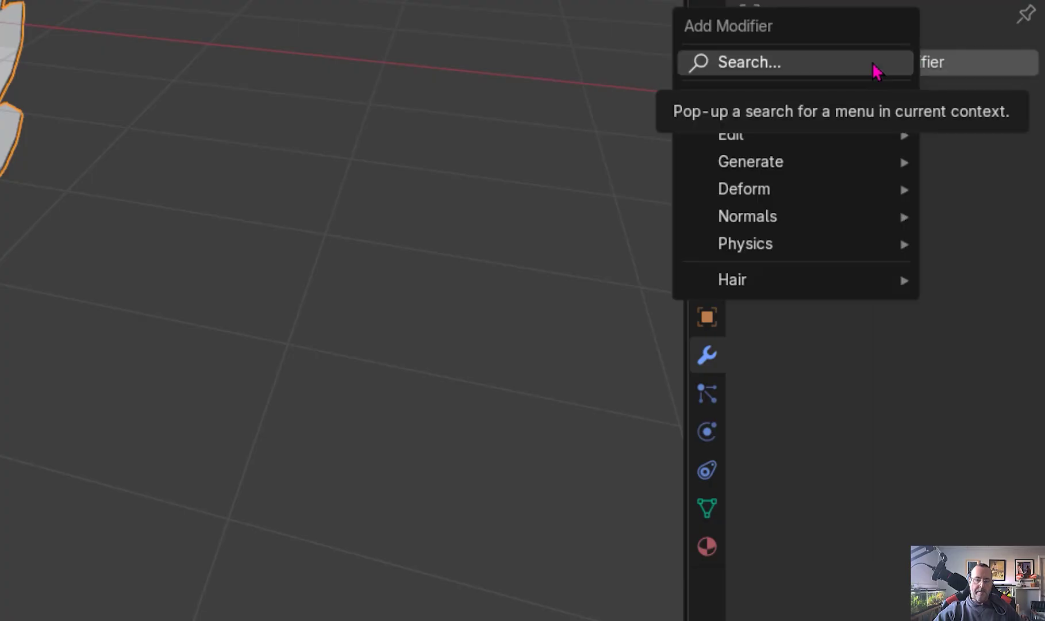
pyautogui.click(873, 65)
pyautogui.write('su')
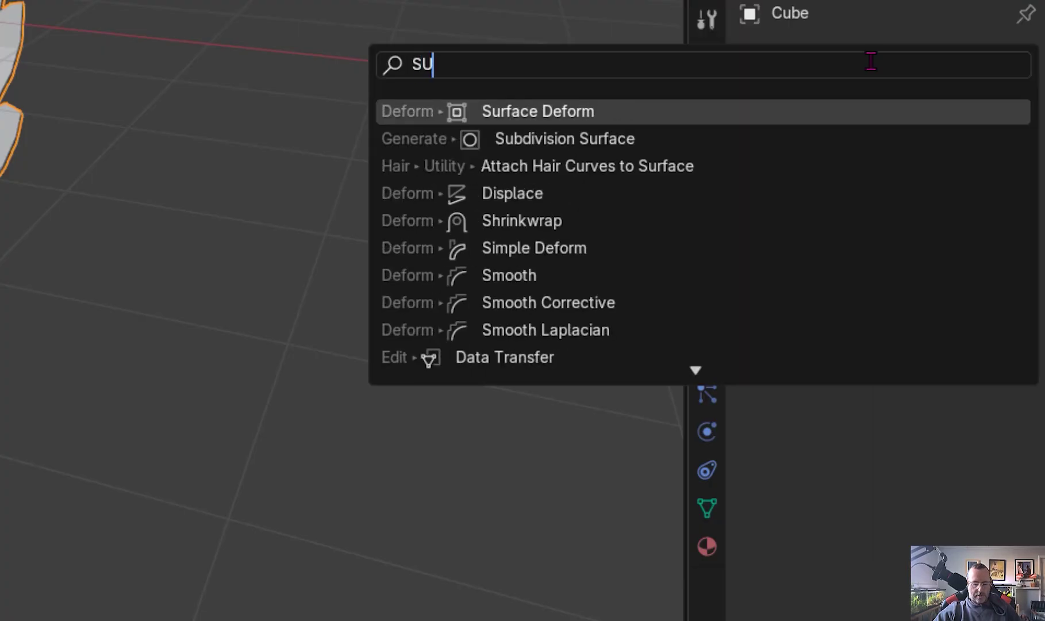
pyautogui.write('BD')
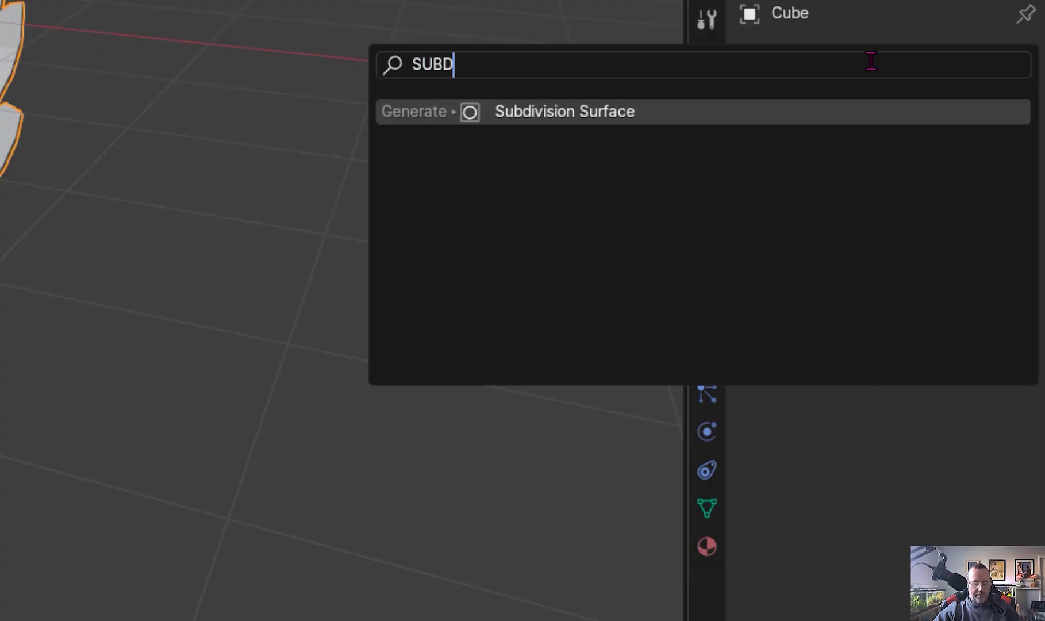
pyautogui.click(600, 111)
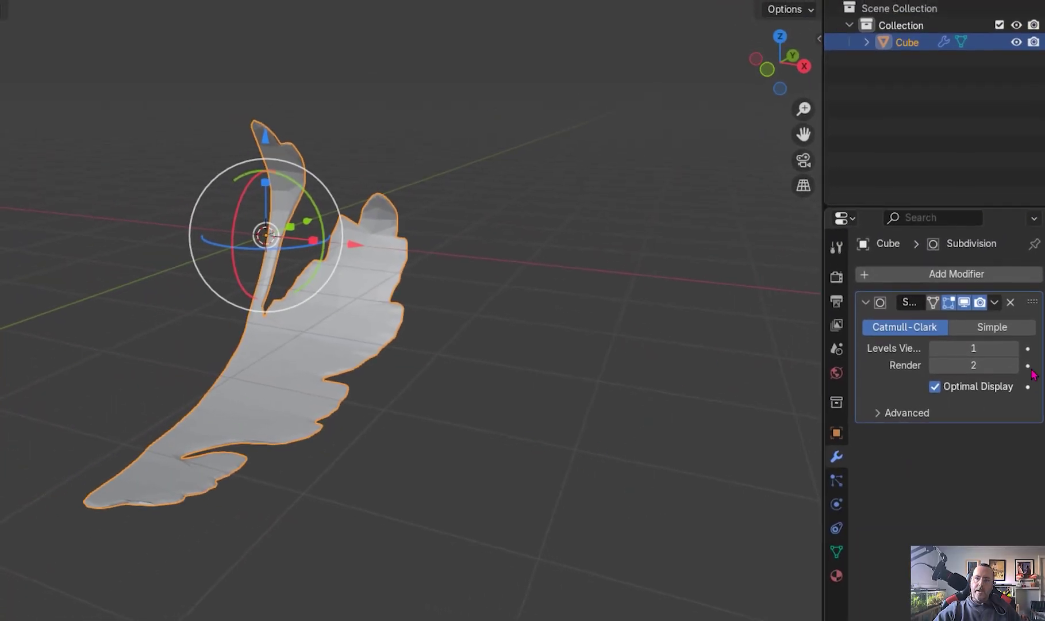
# Step: Apply the Subdivision Surface modifier and return the leaf to Edit Mode
pyautogui.click(994, 303)
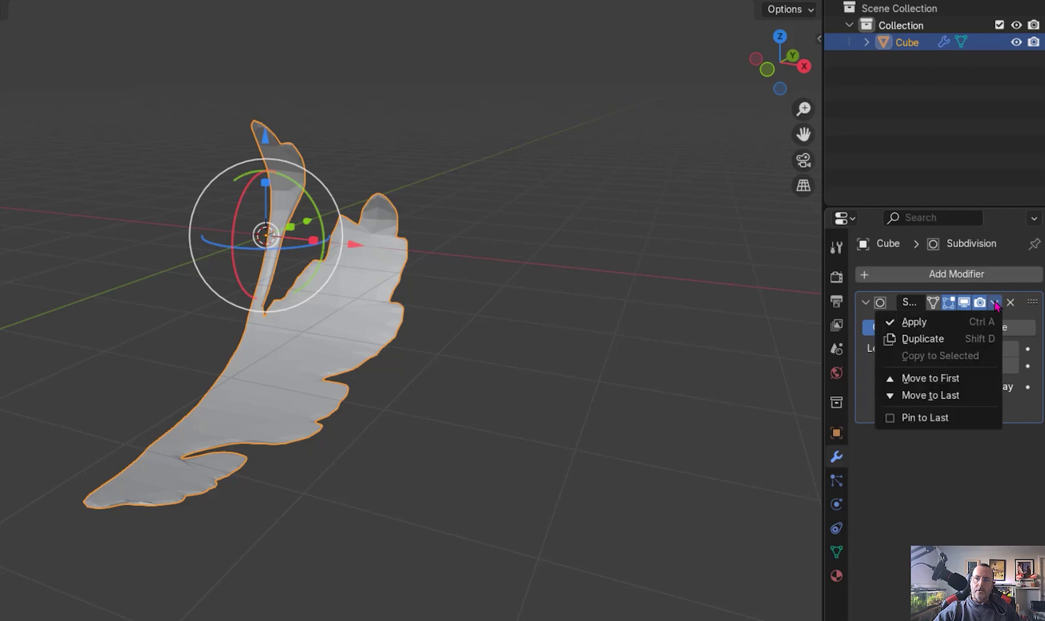
pyautogui.click(935, 324)
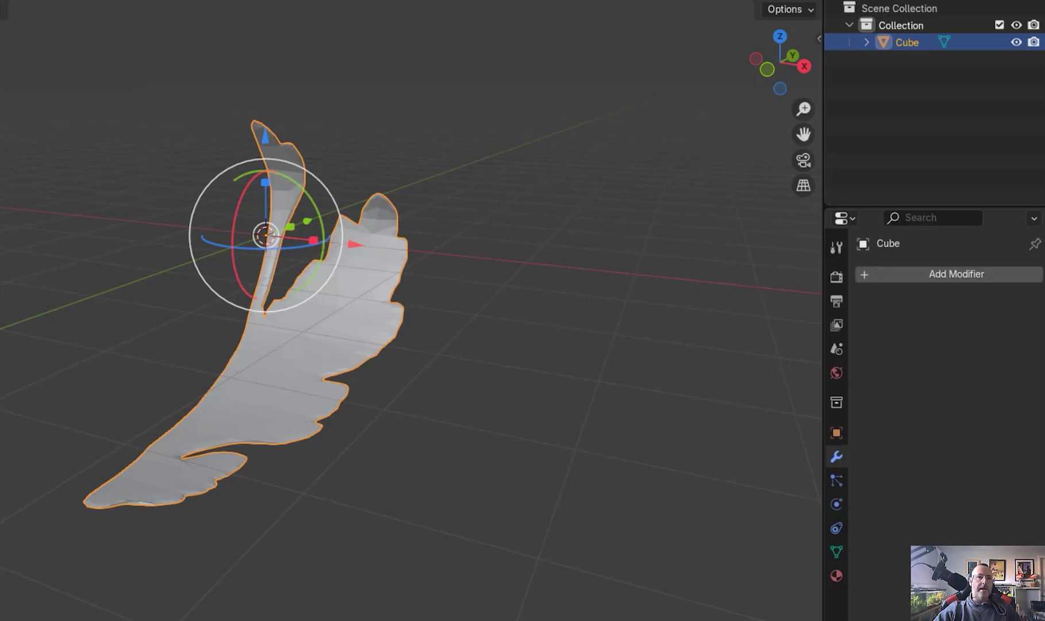
pyautogui.press('Tab')
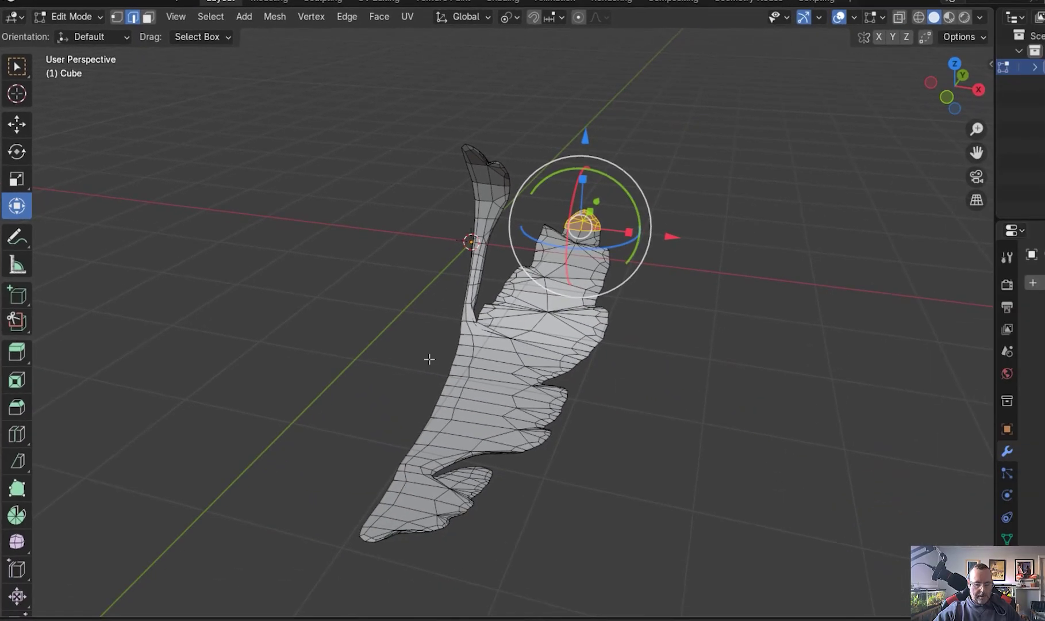
# Step: Add the edges along the middle of the leaf blade, from the bent tip down to the deep notch, to the selection with Circle Select
pyautogui.press('c')
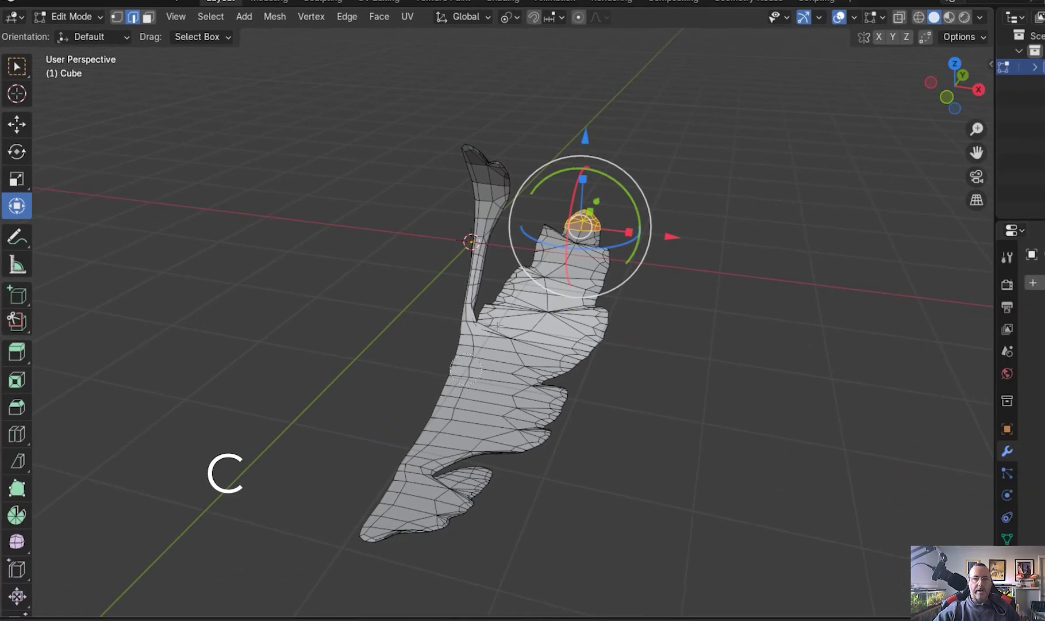
pyautogui.moveTo(579, 243); pyautogui.dragTo(469, 435)
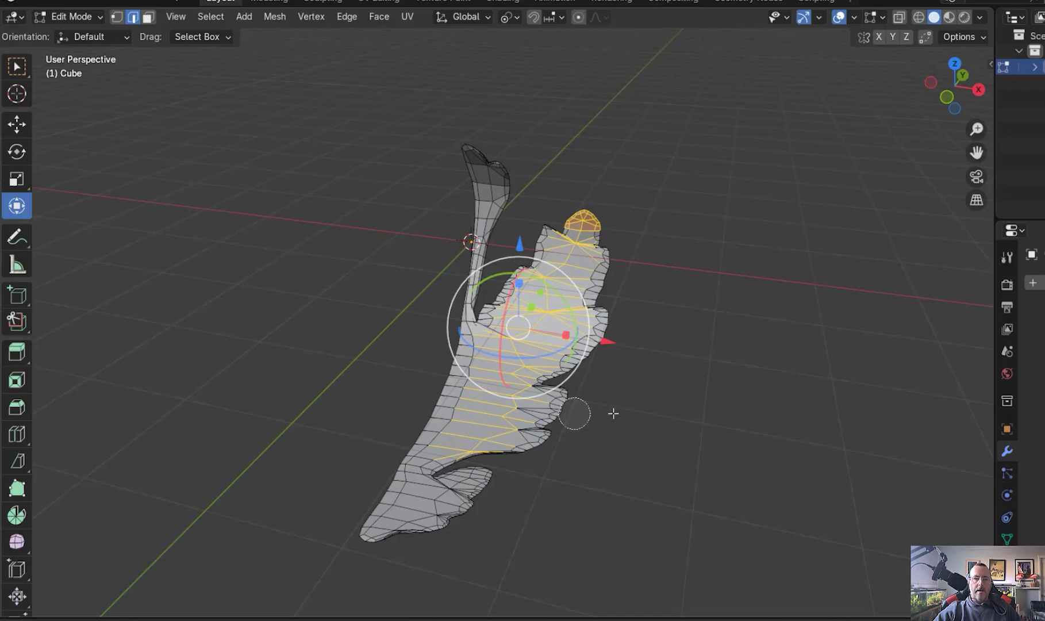
pyautogui.rightClick(644, 418)
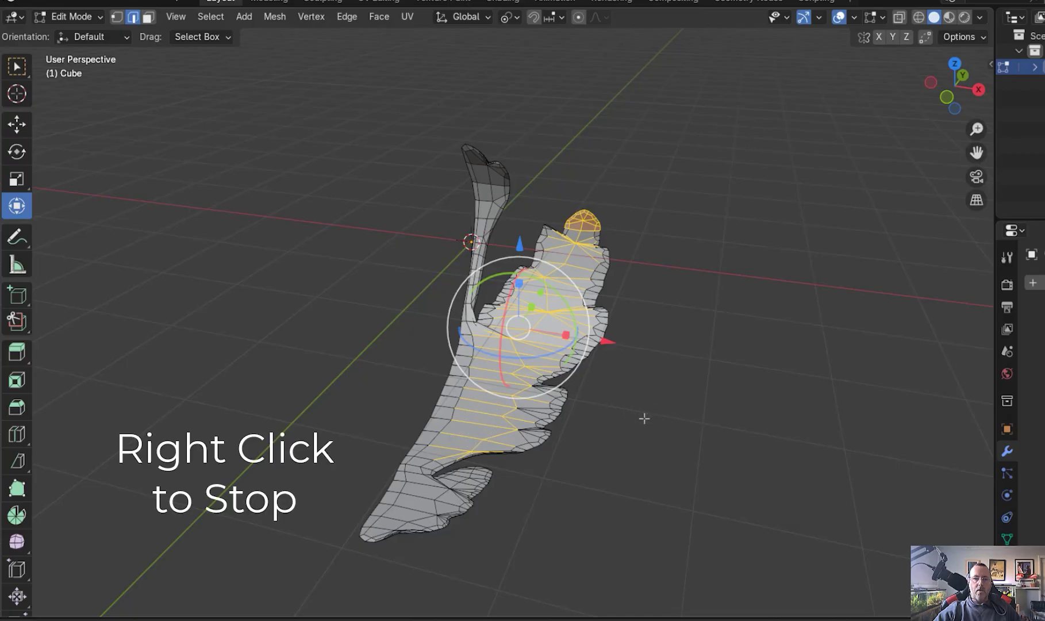
pyautogui.scroll(5, 505, 400)
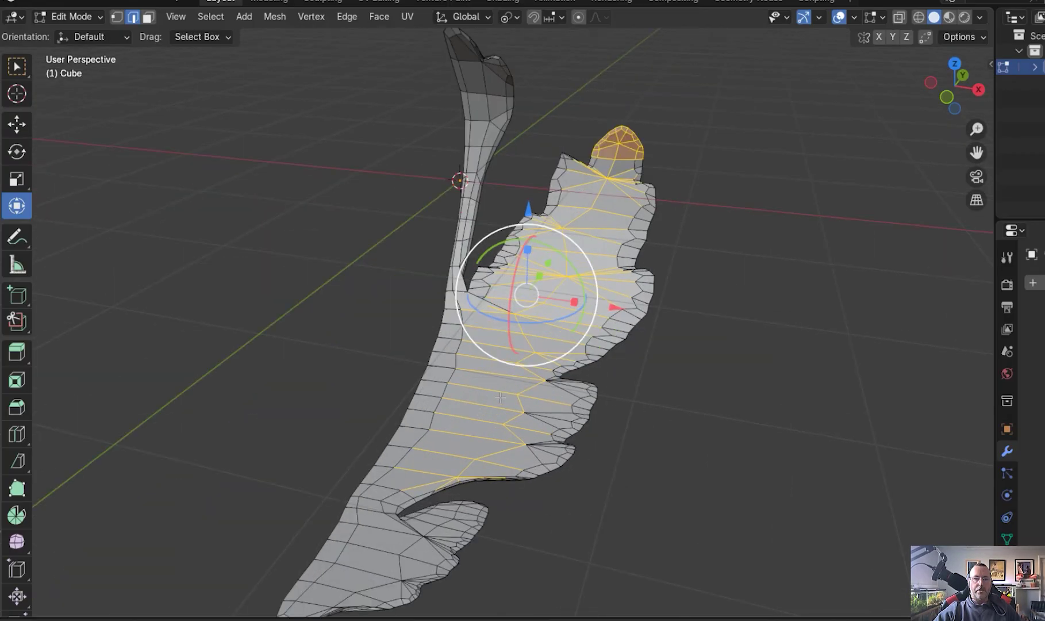
# Step: Subdivide the selected mid-blade edges with one cut, extend the subdivision down into the lowest lobe, and clear the selection
pyautogui.rightClick(508, 399)
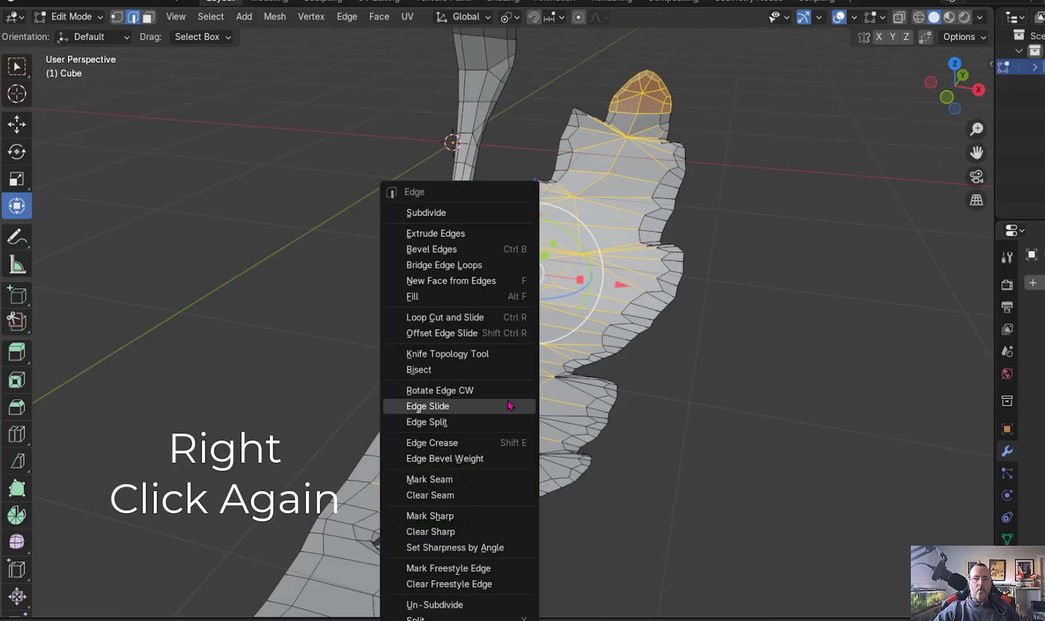
pyautogui.click(442, 213)
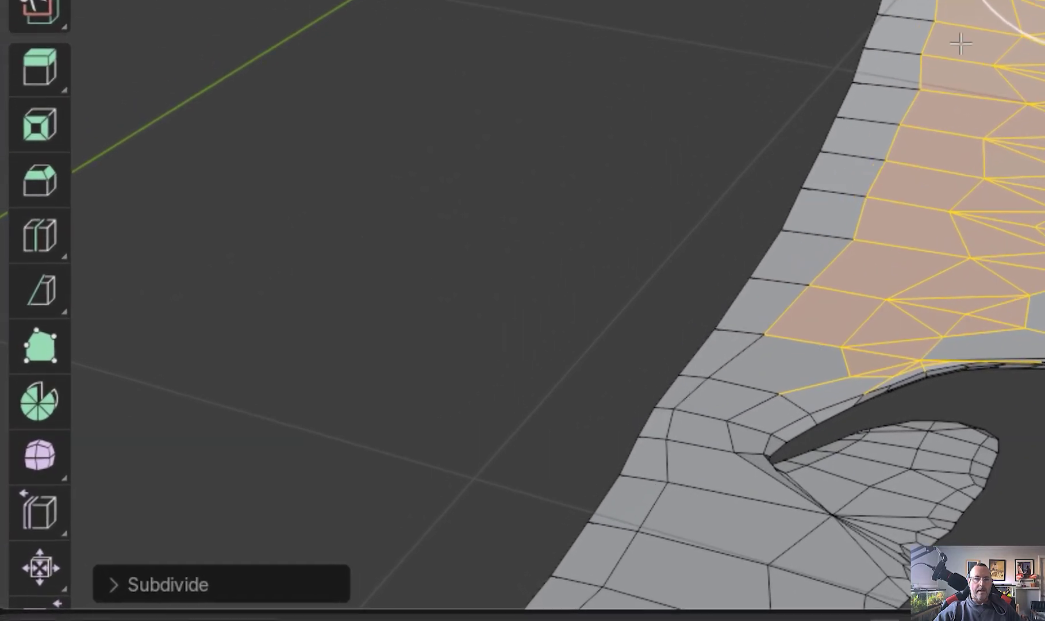
pyautogui.click(114, 586)
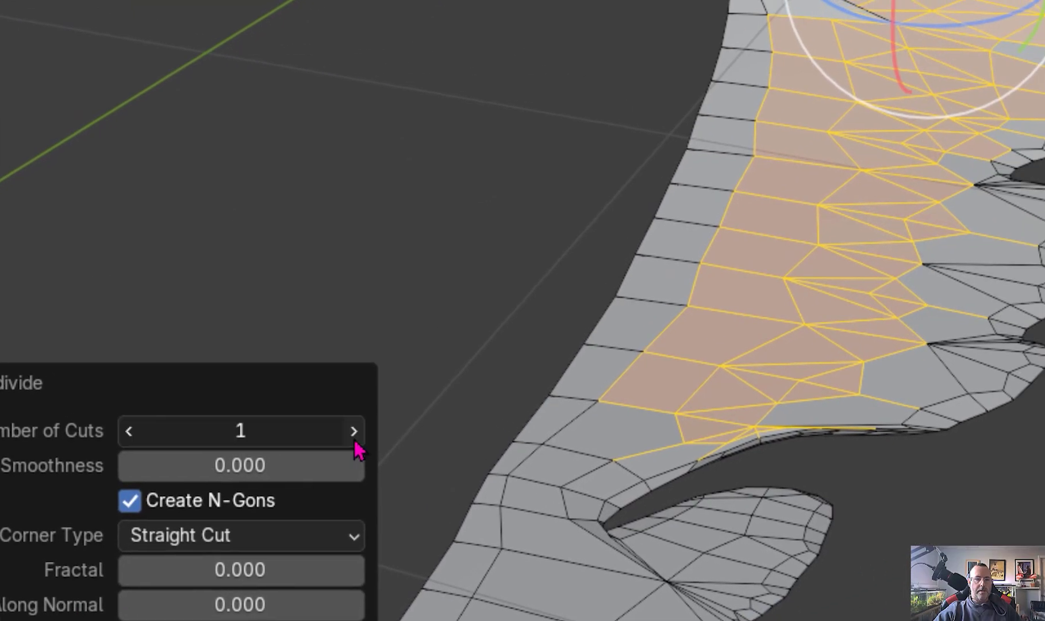
pyautogui.click(355, 440)
pyautogui.click(354, 440)
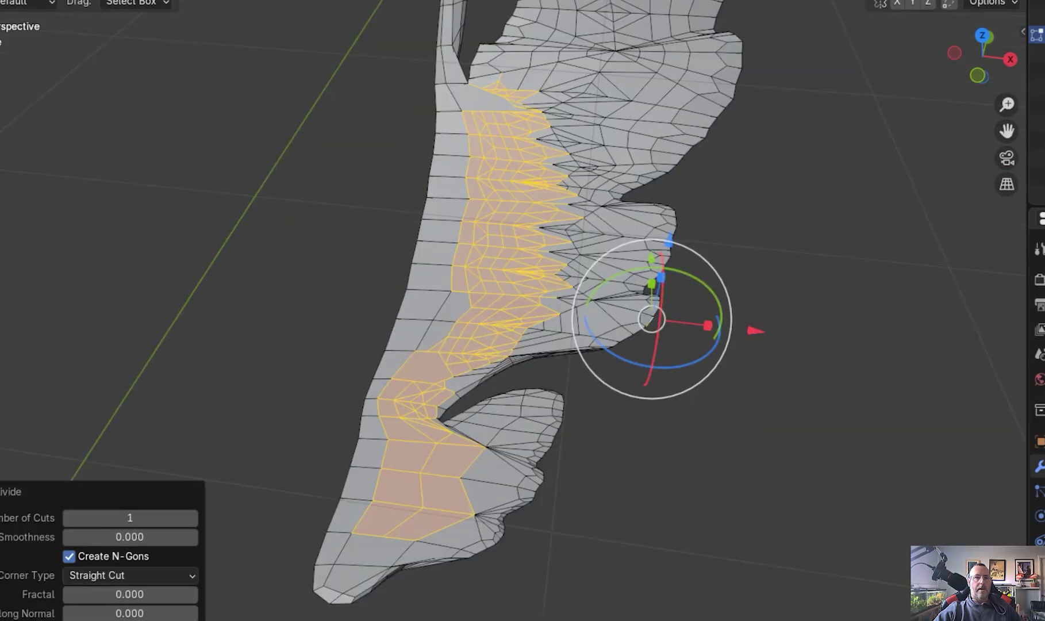
pyautogui.click(243, 305)
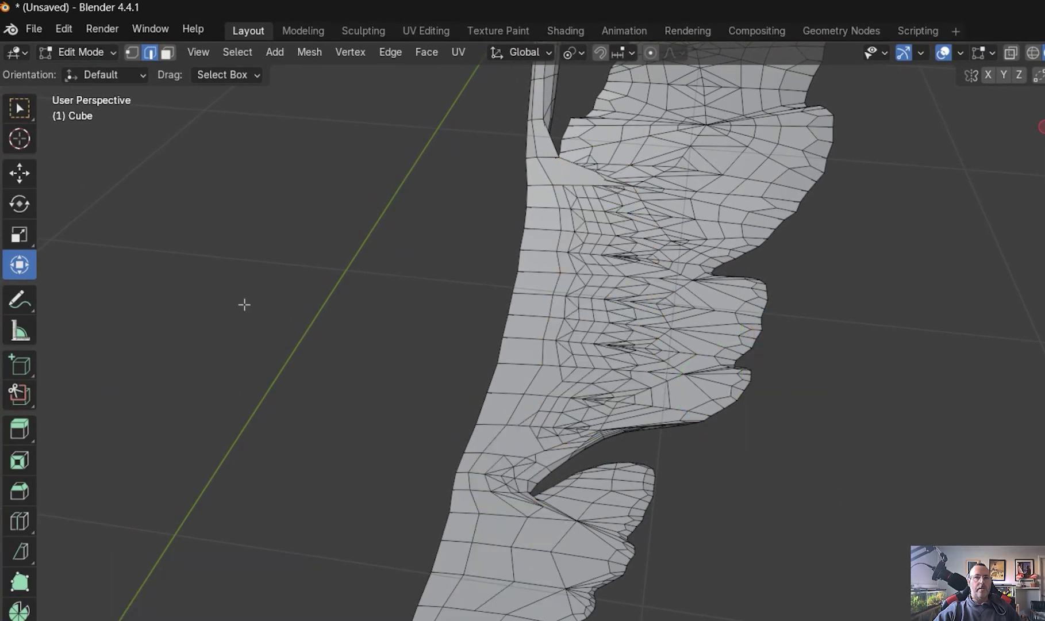
# Step: Switch to Sculpt Mode and choose the Crease Sharp brush with a radius of about 31 px and strength 0.884
pyautogui.click(92, 53)
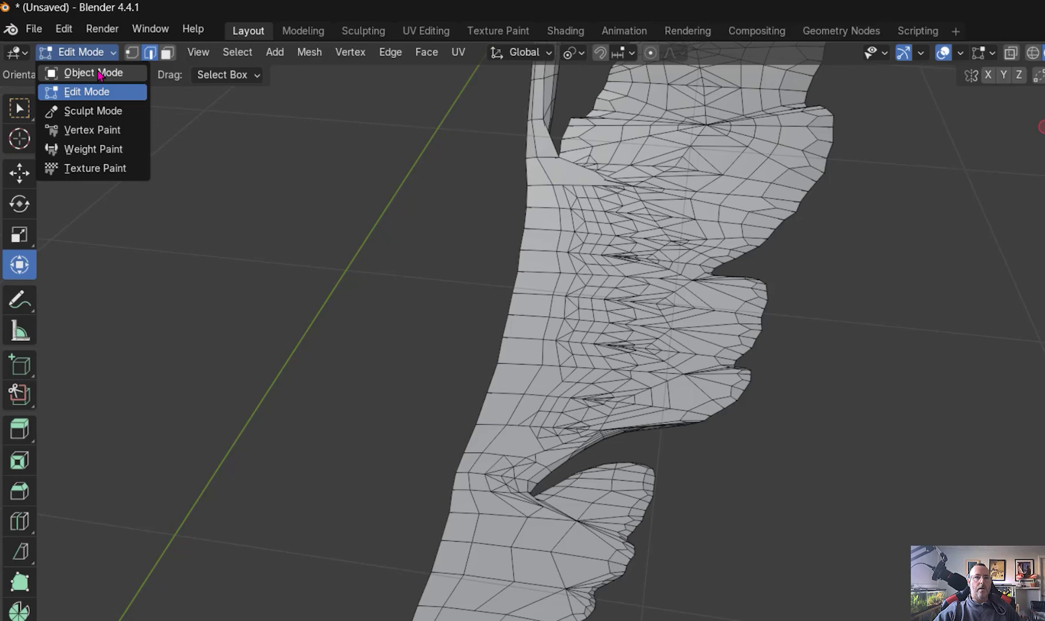
pyautogui.click(98, 110)
pyautogui.moveTo(794, 489); pyautogui.dragTo(752, 502, button='middle')
pyautogui.scroll(2, 751, 321)
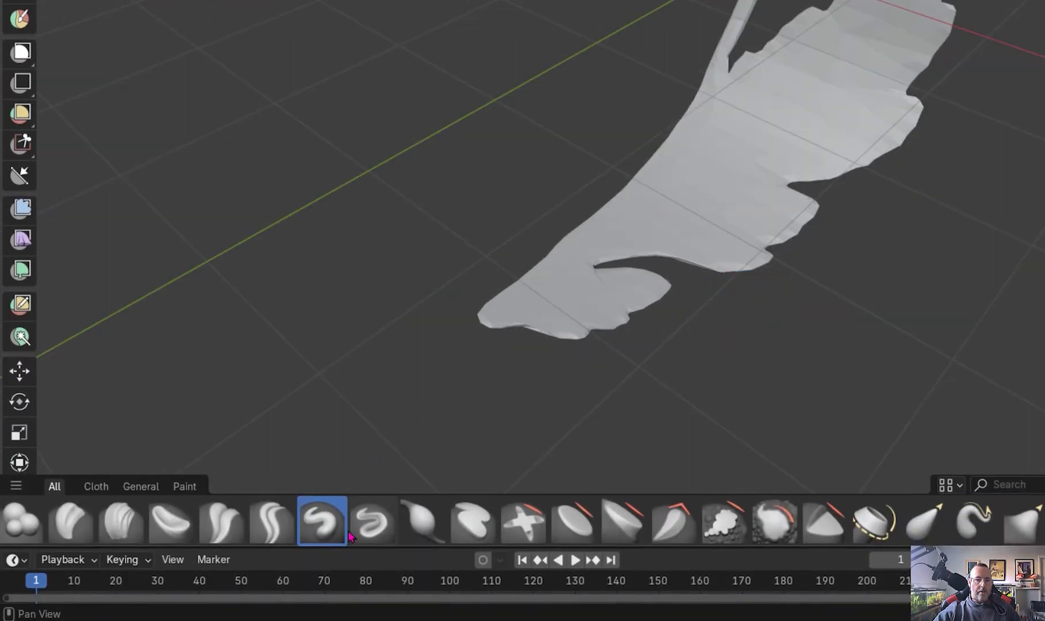
pyautogui.click(262, 527)
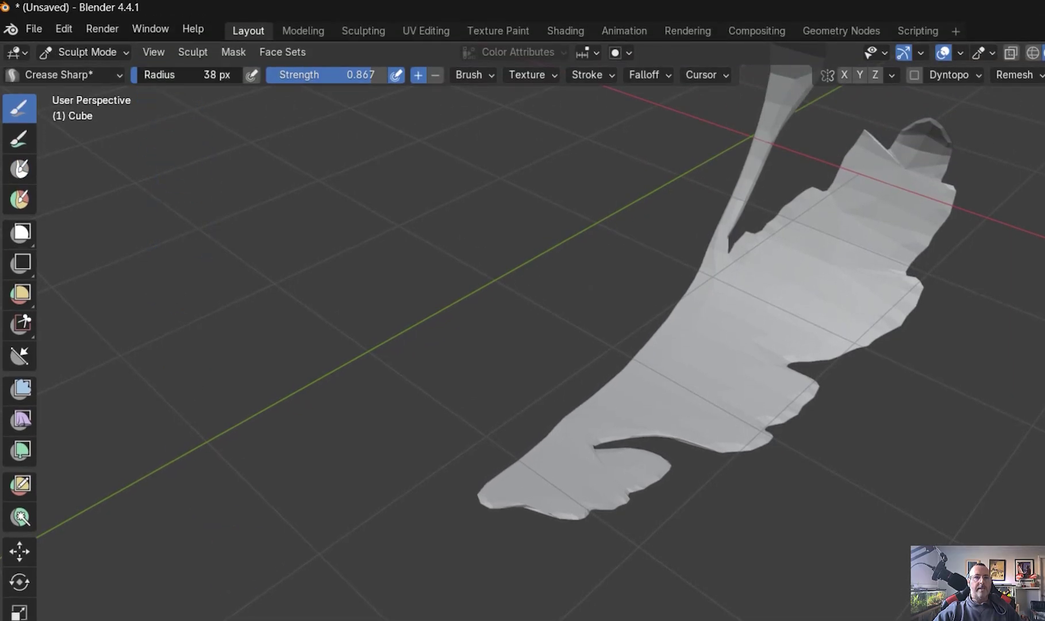
pyautogui.moveTo(161, 75); pyautogui.dragTo(154, 79)
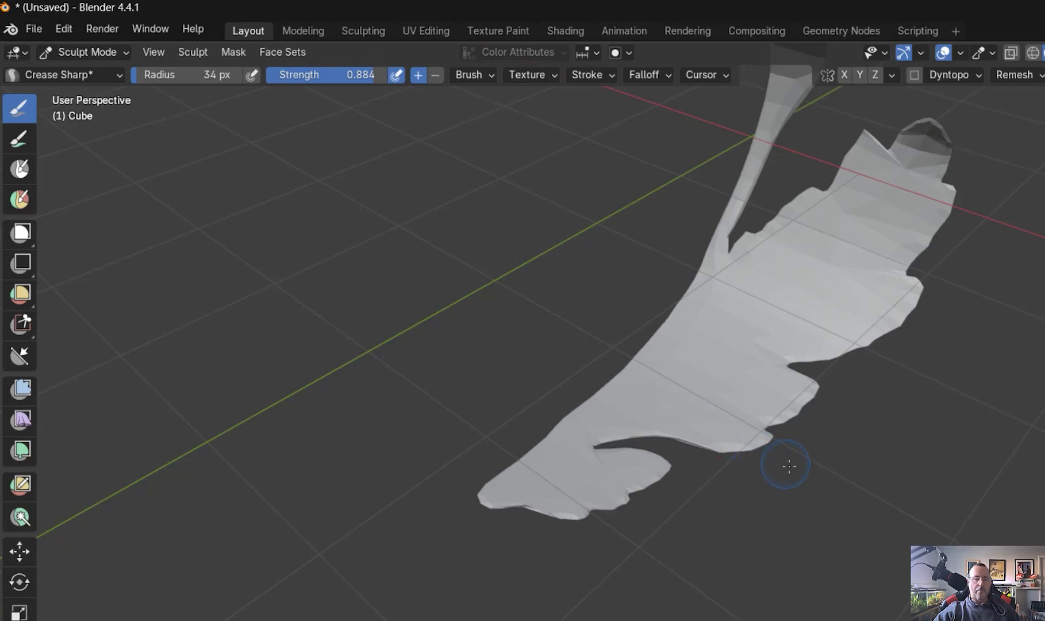
# Step: Try to carve a sharp crease down the middle of the leaf, from below the upper lobe tip to the lowest lobe
pyautogui.moveTo(790, 467); pyautogui.dragTo(808, 353, button='middle')
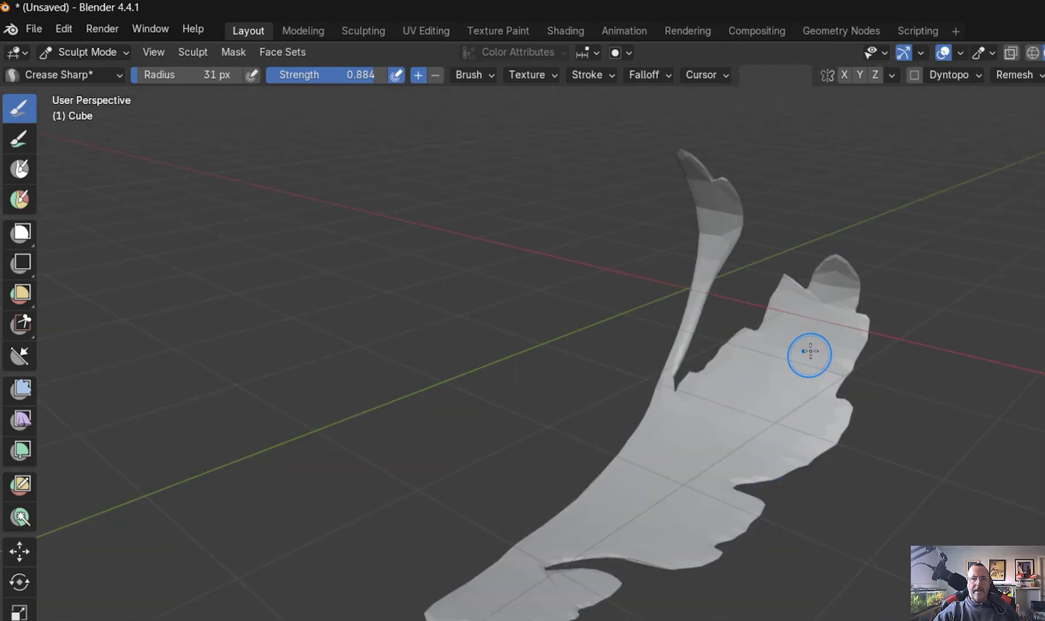
pyautogui.moveTo(795, 353); pyautogui.dragTo(699, 444)
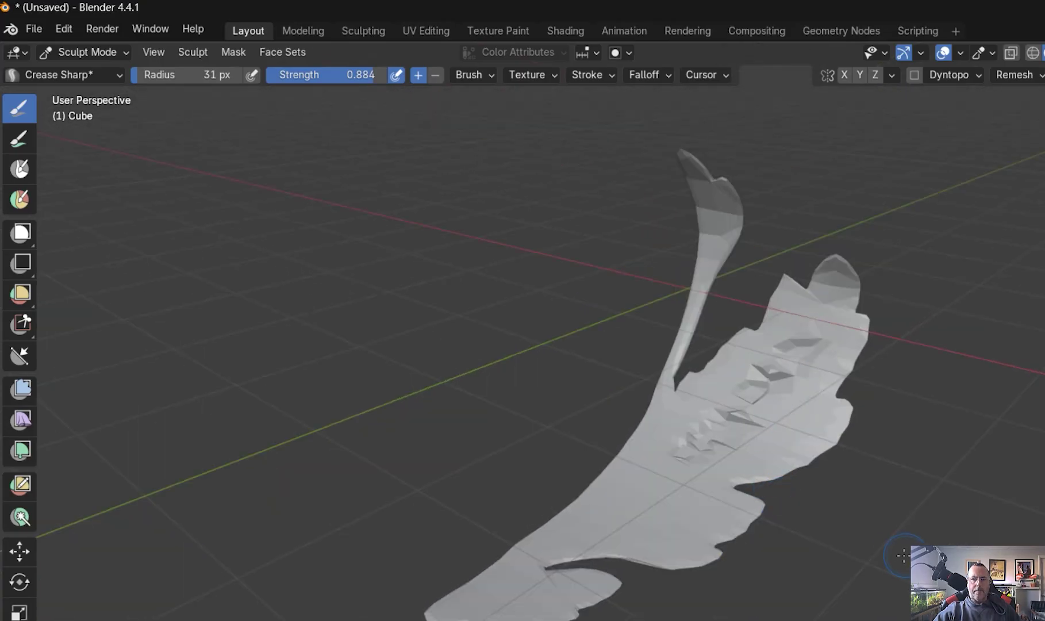
pyautogui.moveTo(766, 468)
pyautogui.mouseDown(button='middle')
pyautogui.moveTo(829, 515)
pyautogui.moveTo(799, 496)
pyautogui.moveTo(817, 504)
pyautogui.mouseUp(button='middle')
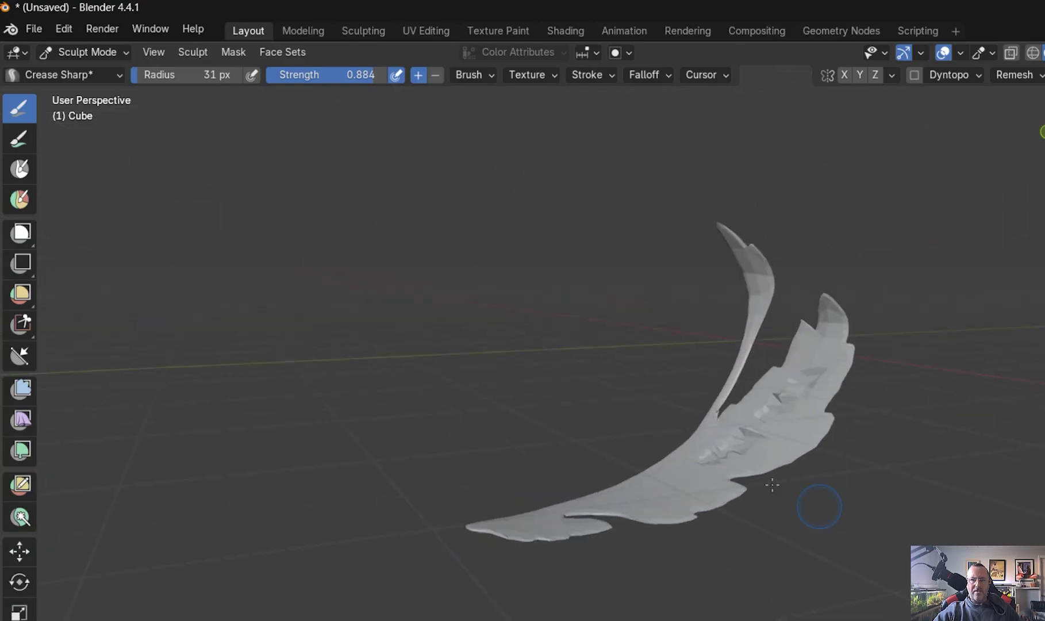
pyautogui.moveTo(708, 467); pyautogui.dragTo(532, 535)
pyautogui.moveTo(532, 534)
pyautogui.mouseDown(button='middle')
pyautogui.moveTo(691, 556)
pyautogui.moveTo(630, 538)
pyautogui.mouseUp(button='middle')
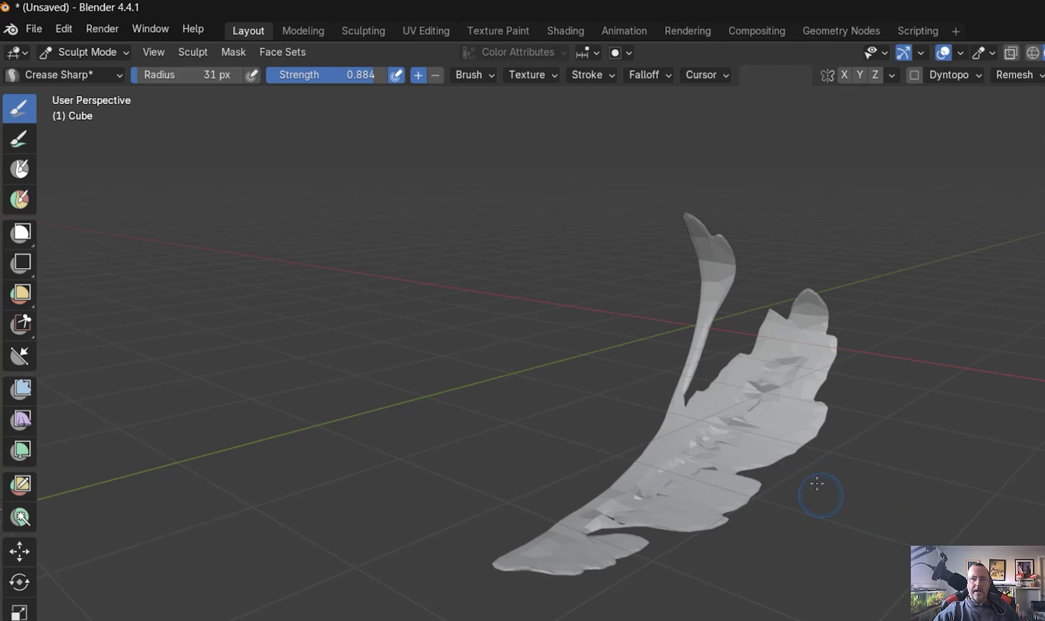
# Step: Examine the carved crease from the front and back of the leaf and undo the strokes
pyautogui.scroll(3, 814, 478)
pyautogui.moveTo(814, 477)
pyautogui.mouseDown(button='middle')
pyautogui.moveTo(833, 490)
pyautogui.moveTo(717, 249)
pyautogui.mouseUp(button='middle')
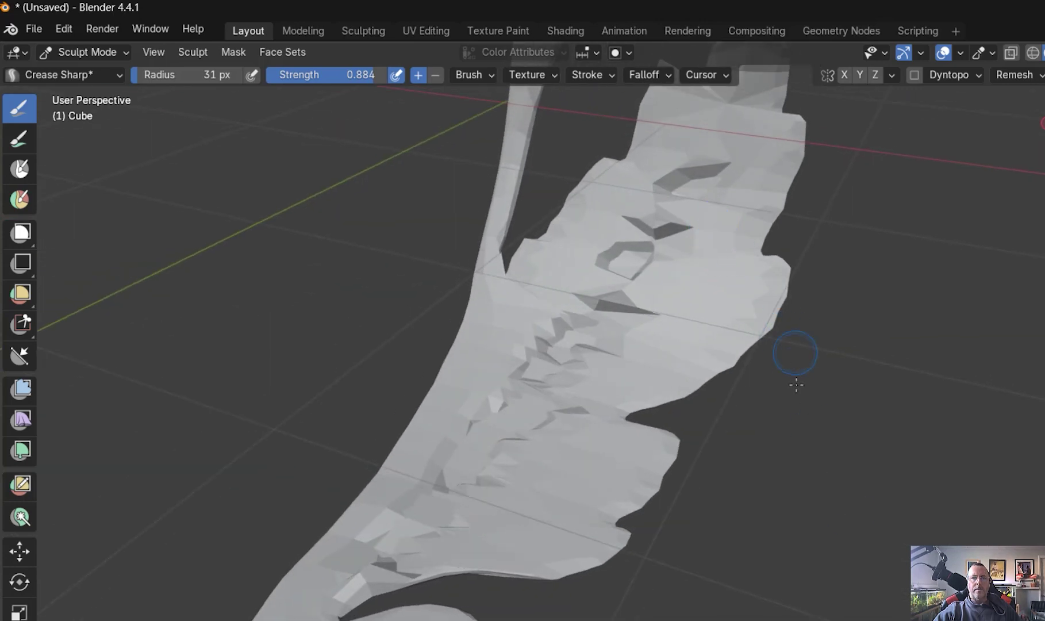
pyautogui.moveTo(794, 355); pyautogui.dragTo(586, 241, button='middle')
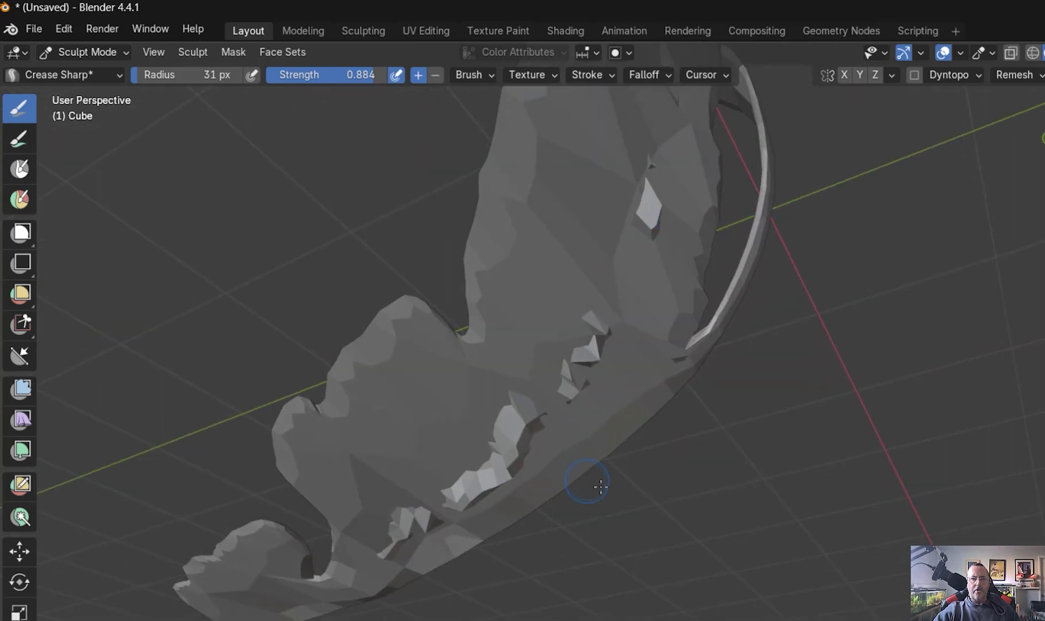
pyautogui.moveTo(600, 486); pyautogui.dragTo(663, 515, button='middle')
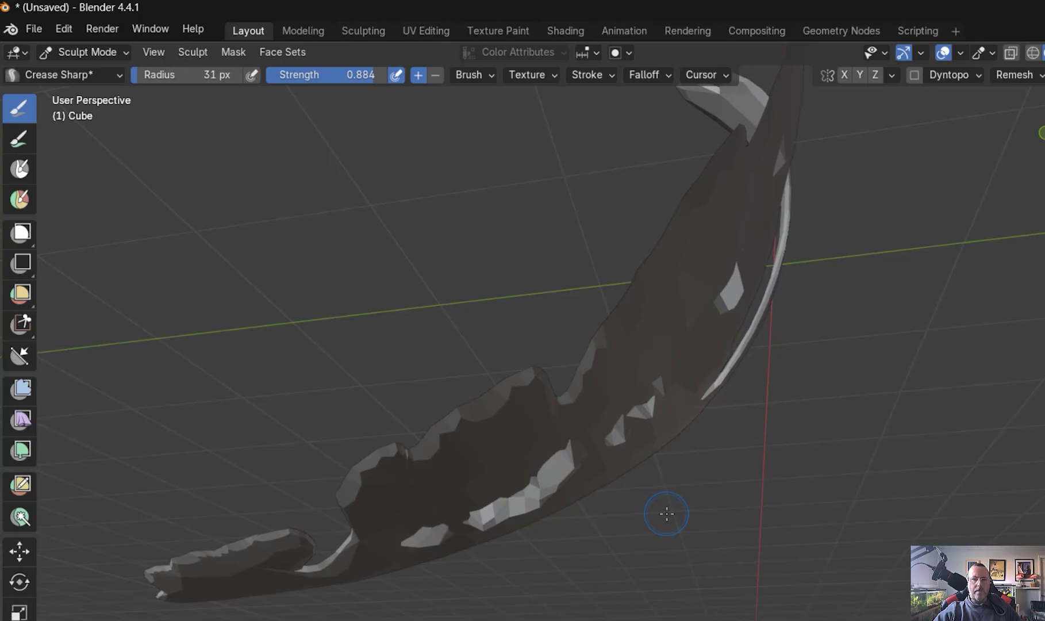
pyautogui.moveTo(672, 488); pyautogui.dragTo(726, 475, button='middle')
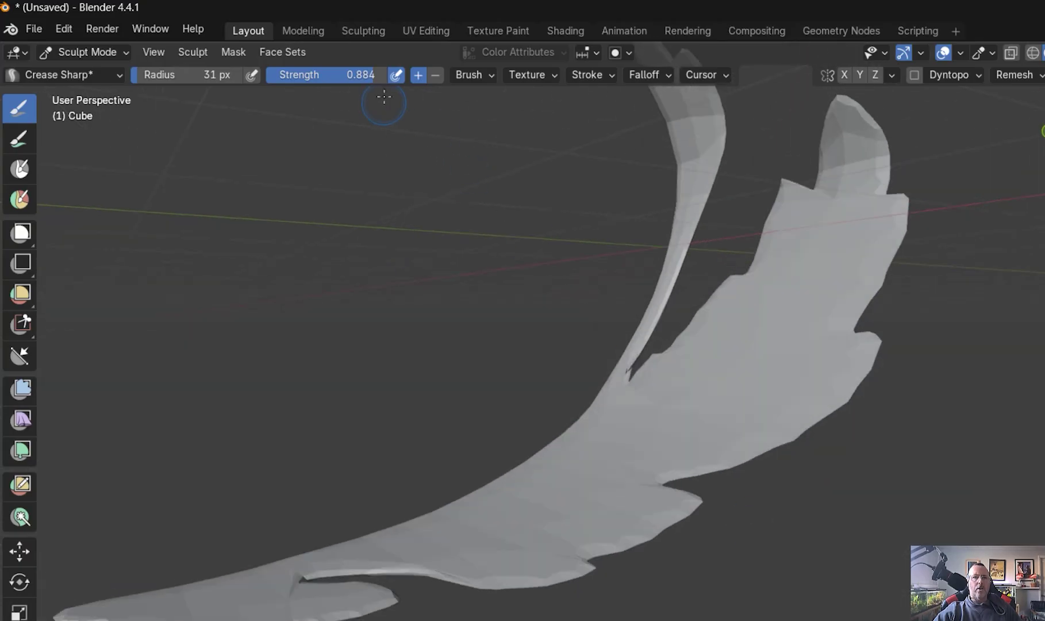
# Step: Set the Crease Sharp strength to 0.711 and carve the crease along the middle of the leaf and into the lowest lobe
pyautogui.moveTo(376, 76); pyautogui.dragTo(361, 76)
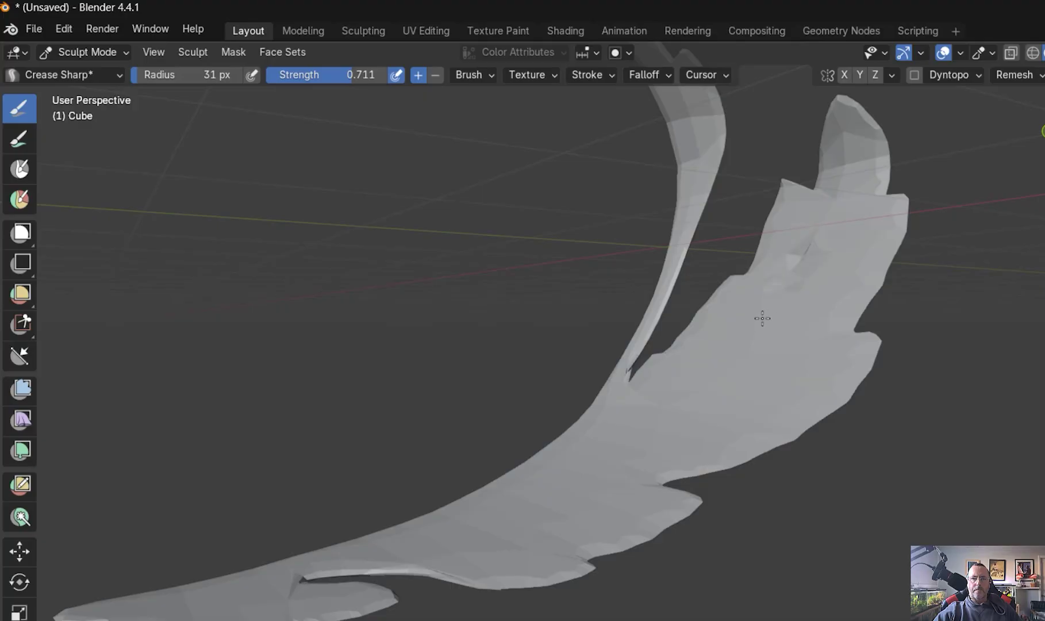
pyautogui.moveTo(683, 397)
pyautogui.mouseDown()
pyautogui.moveTo(584, 477)
pyautogui.moveTo(417, 536)
pyautogui.mouseUp()
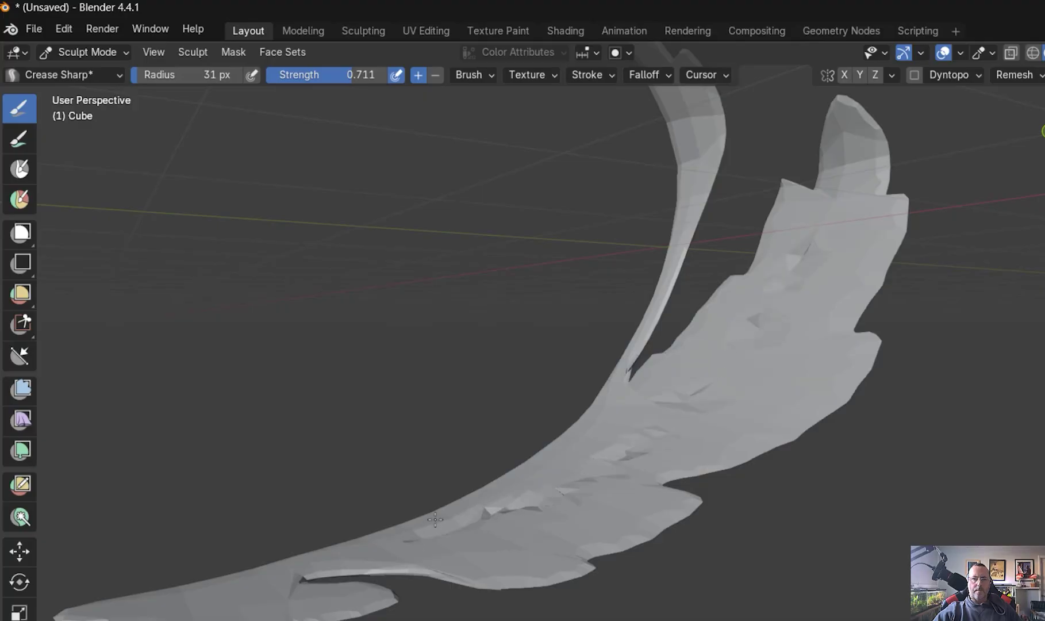
pyautogui.moveTo(712, 397); pyautogui.dragTo(815, 255)
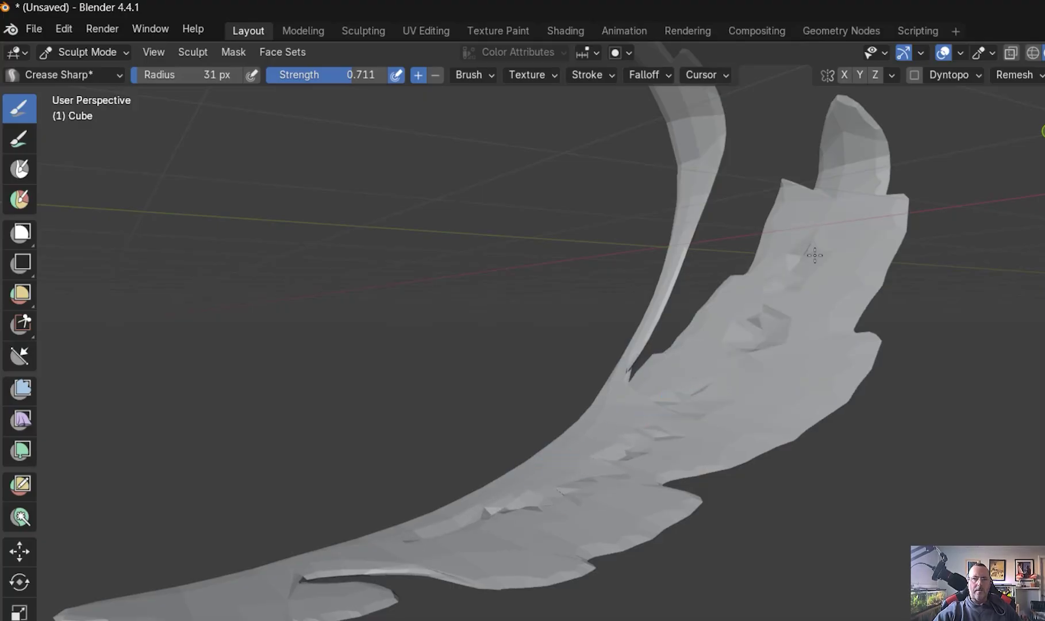
pyautogui.moveTo(873, 455); pyautogui.dragTo(728, 595, button='middle')
pyautogui.moveTo(712, 514); pyautogui.dragTo(599, 550, button='middle')
pyautogui.moveTo(542, 534)
pyautogui.mouseDown()
pyautogui.moveTo(555, 512)
pyautogui.moveTo(564, 520)
pyautogui.mouseUp()
# Step: Switch to Object Mode and set the transform pivot point to Active Element
pyautogui.click(101, 53)
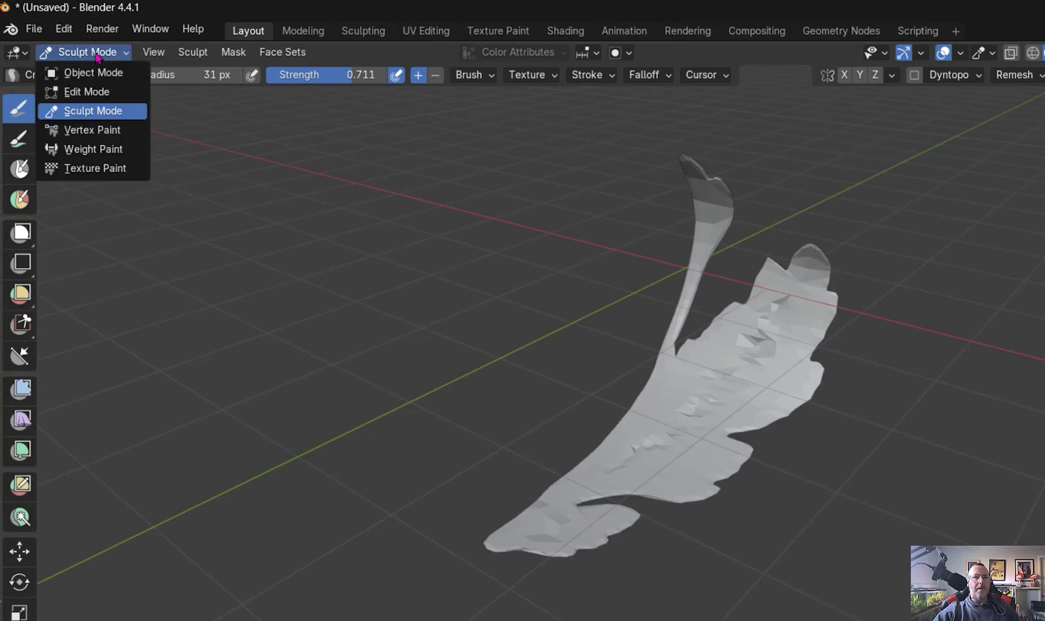
pyautogui.click(95, 74)
pyautogui.moveTo(465, 391); pyautogui.dragTo(676, 442, button='middle')
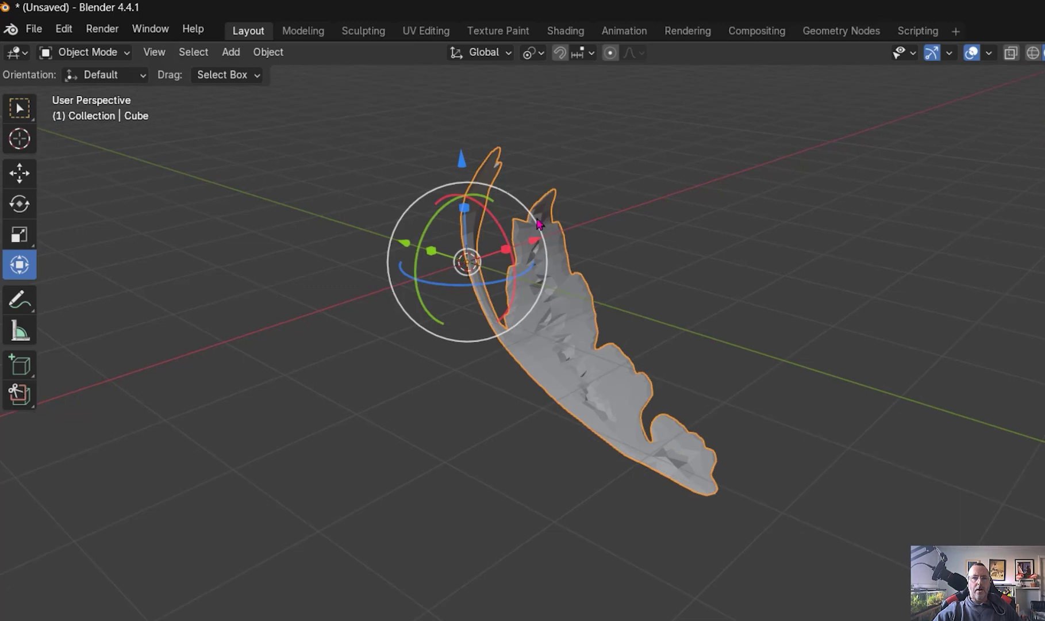
pyautogui.moveTo(689, 483); pyautogui.dragTo(629, 464, button='middle')
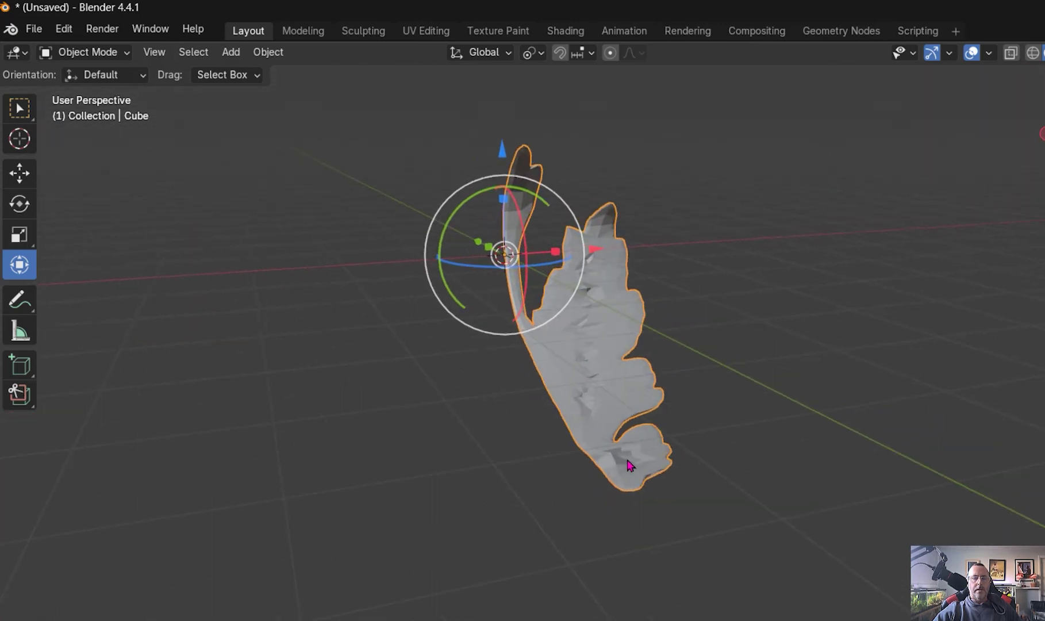
pyautogui.click(530, 53)
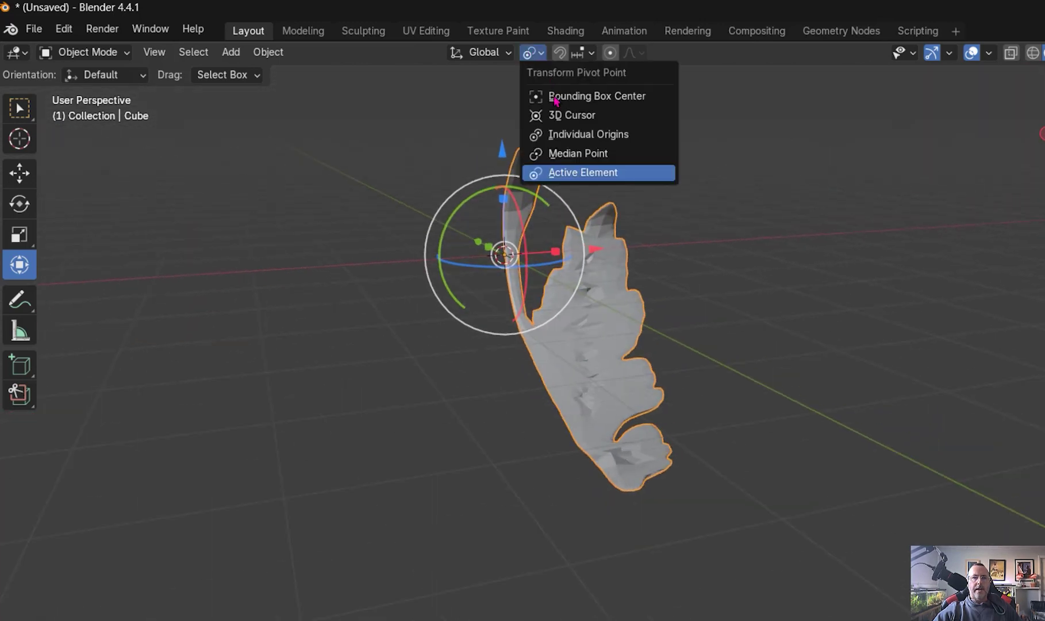
pyautogui.click(574, 178)
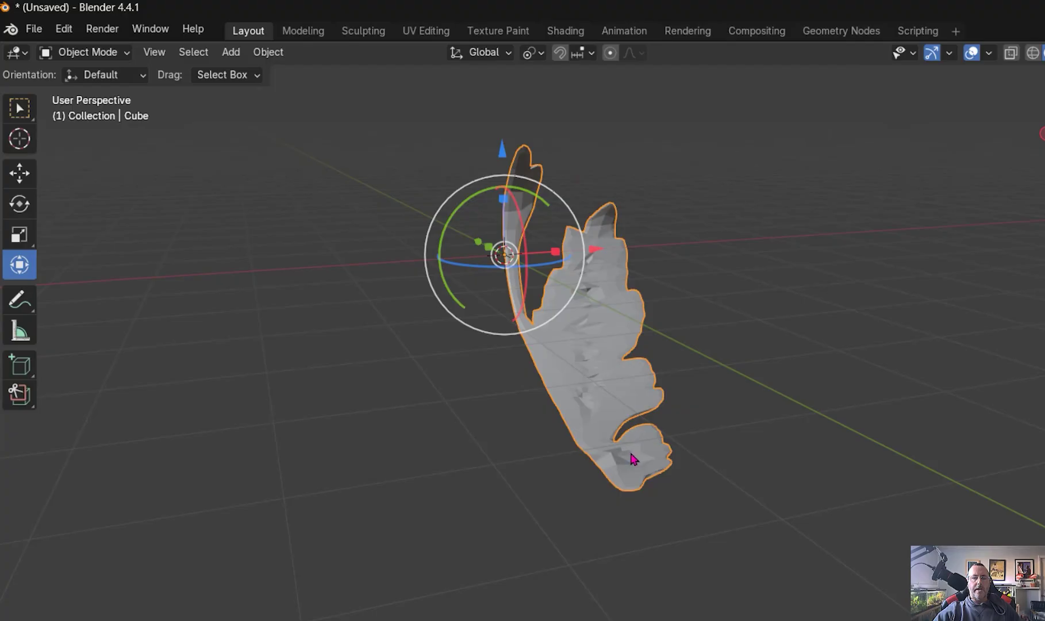
# Step: Switch to Edit Mode with vertex selection and select one vertex on the leaf's straight edge beside the lowest lobe
pyautogui.click(110, 52)
pyautogui.click(86, 92)
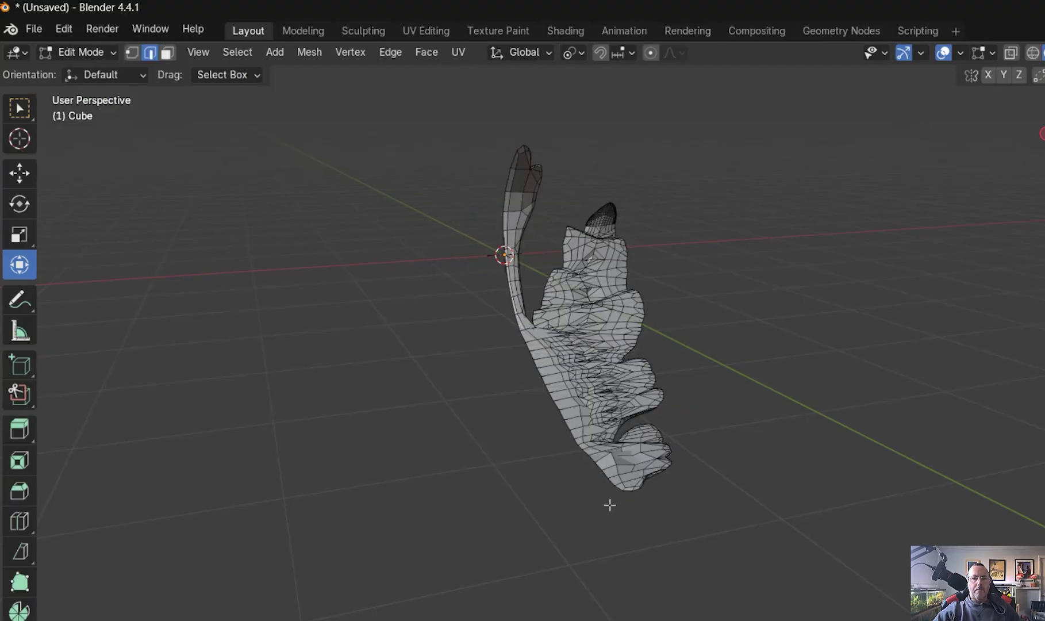
pyautogui.scroll(5, 609, 504)
pyautogui.moveTo(565, 521); pyautogui.dragTo(572, 522, button='middle')
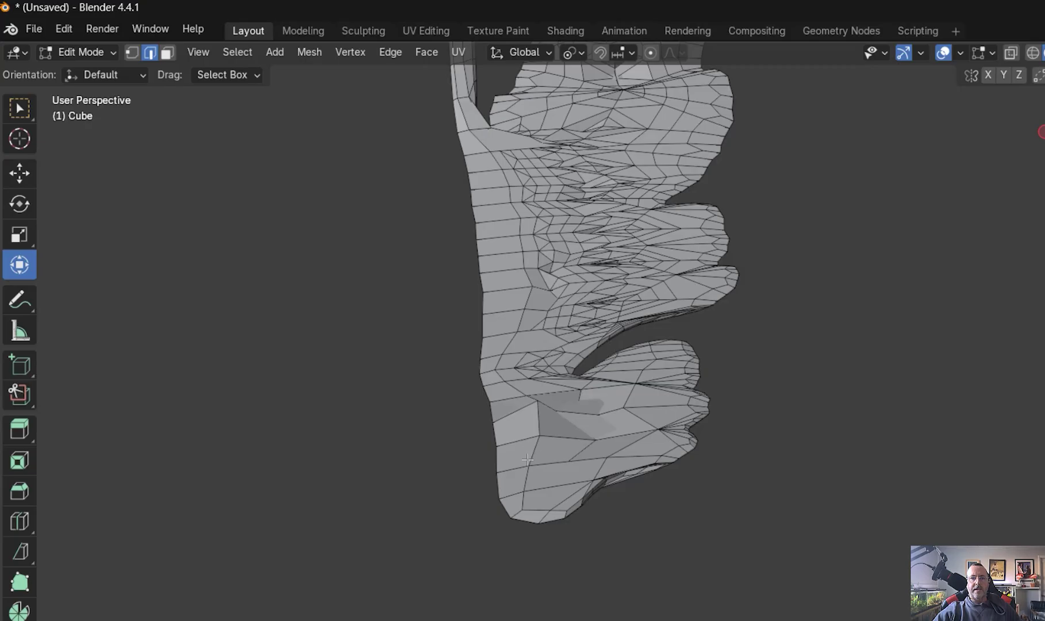
pyautogui.moveTo(482, 453); pyautogui.dragTo(490, 445, button='middle')
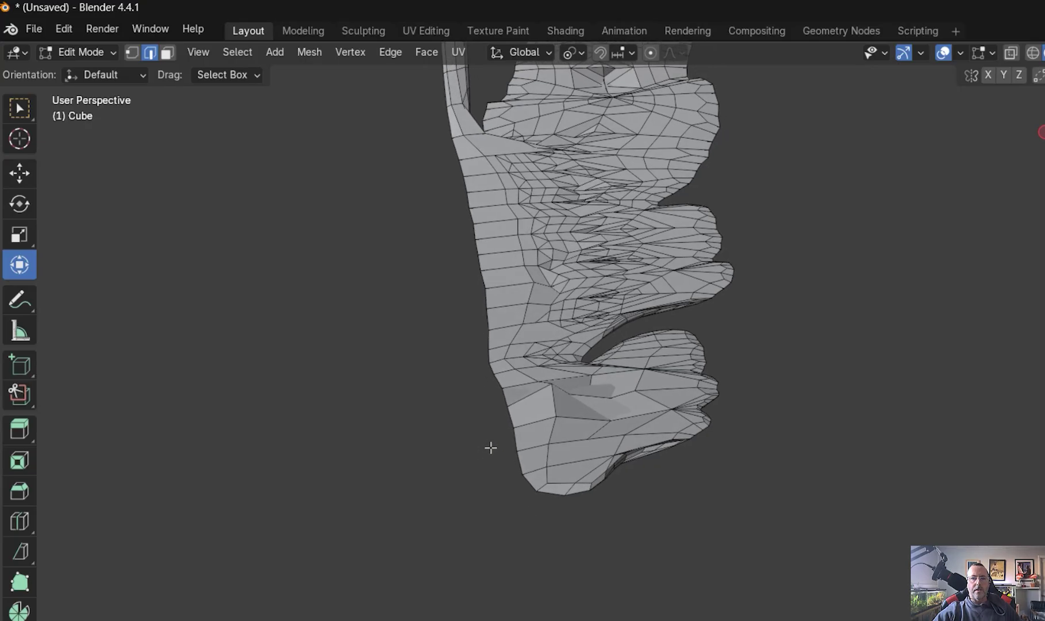
pyautogui.scroll(5, 532, 429)
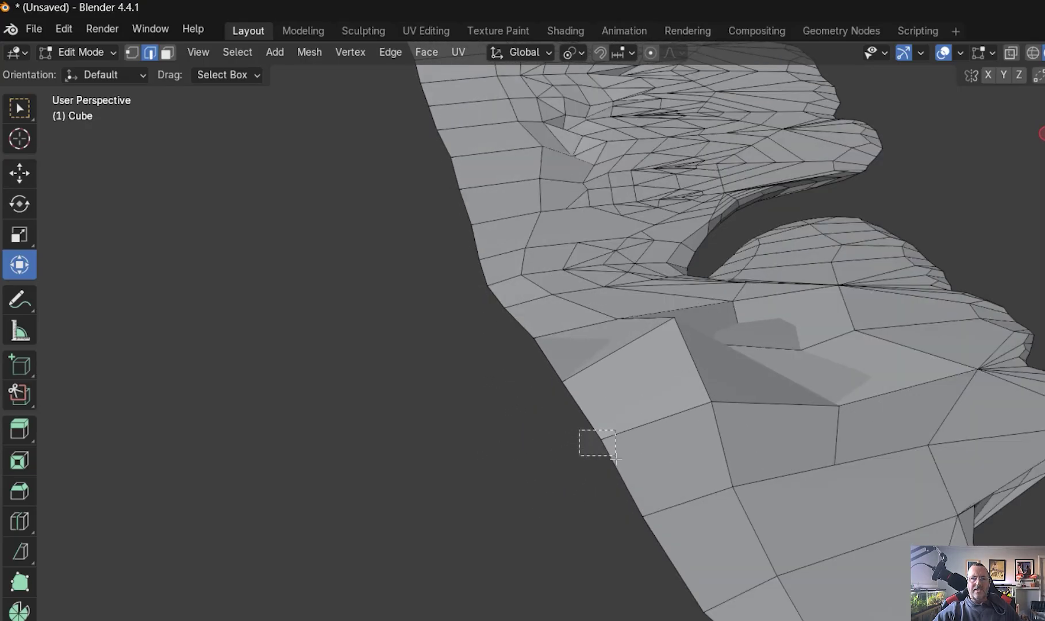
pyautogui.click(593, 441)
pyautogui.moveTo(662, 570); pyautogui.dragTo(718, 585, button='middle')
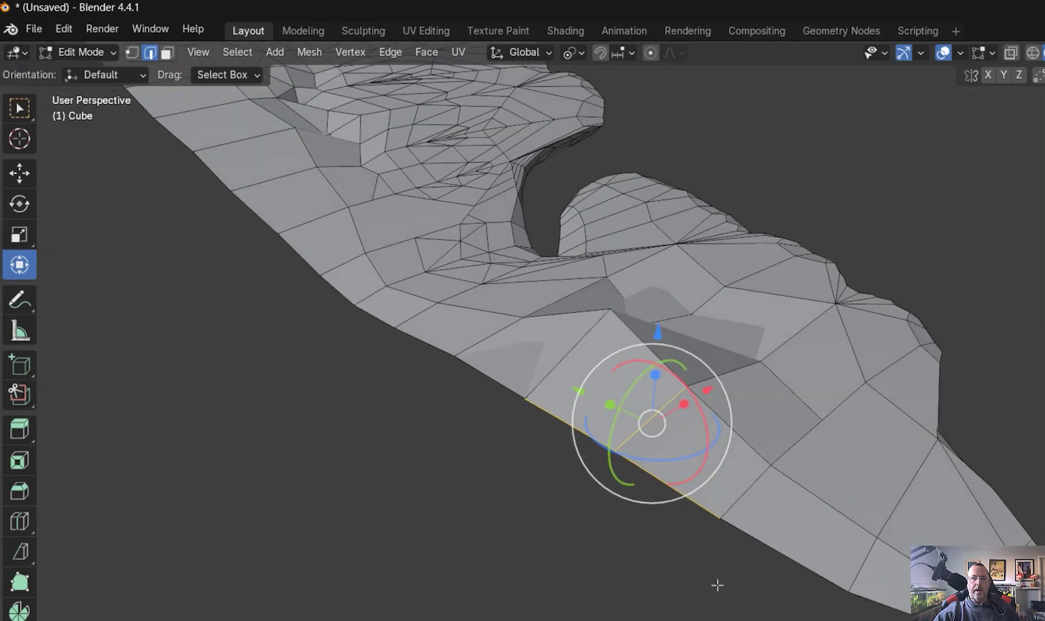
pyautogui.click(132, 53)
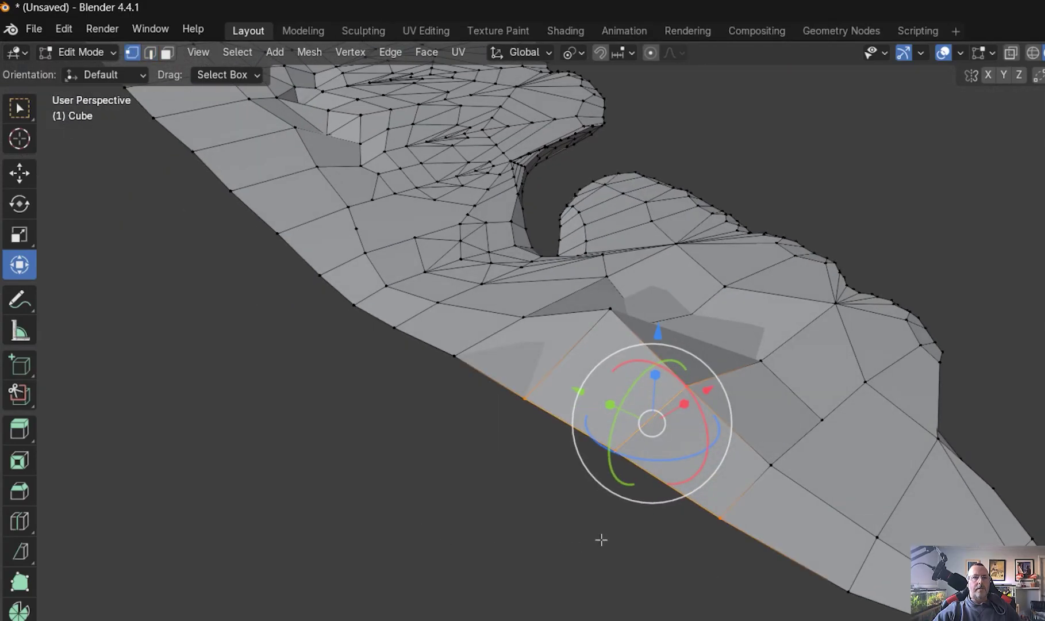
pyautogui.click(632, 543)
pyautogui.moveTo(653, 526); pyautogui.dragTo(564, 408)
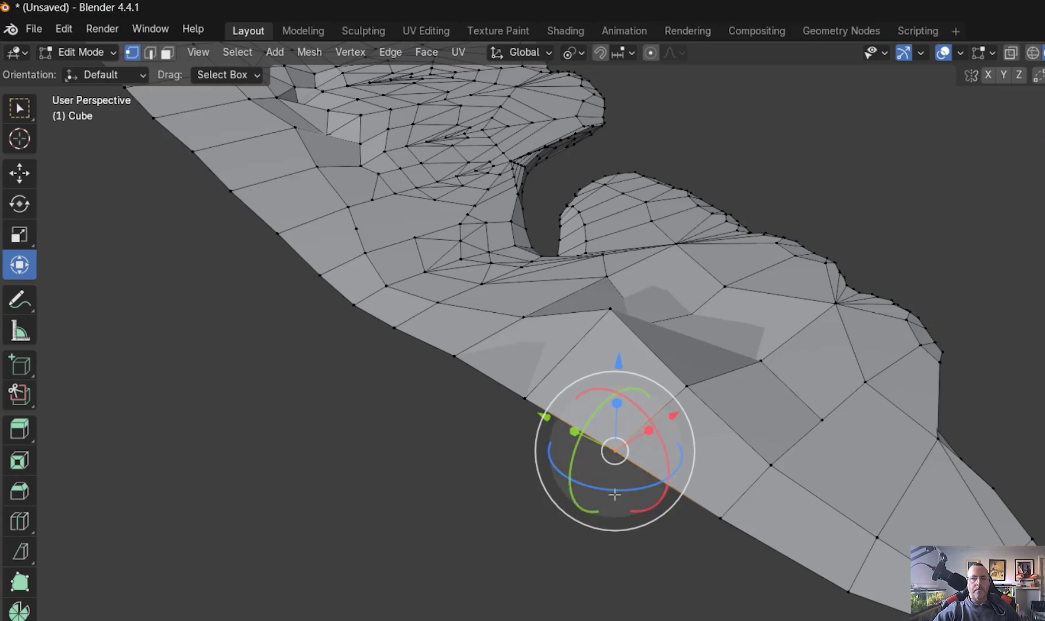
pyautogui.moveTo(616, 499); pyautogui.dragTo(595, 433, button='middle')
pyautogui.moveTo(640, 397); pyautogui.dragTo(621, 555, button='middle')
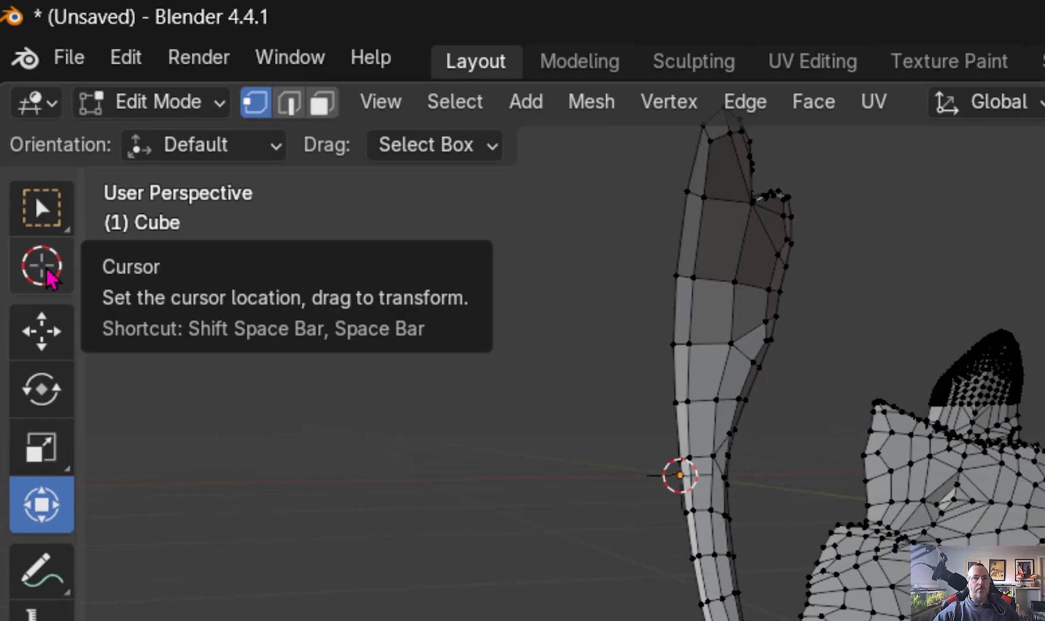
# Step: Activate the Cursor tool and snap the 3D cursor to the selected vertex
pyautogui.click(60, 340)
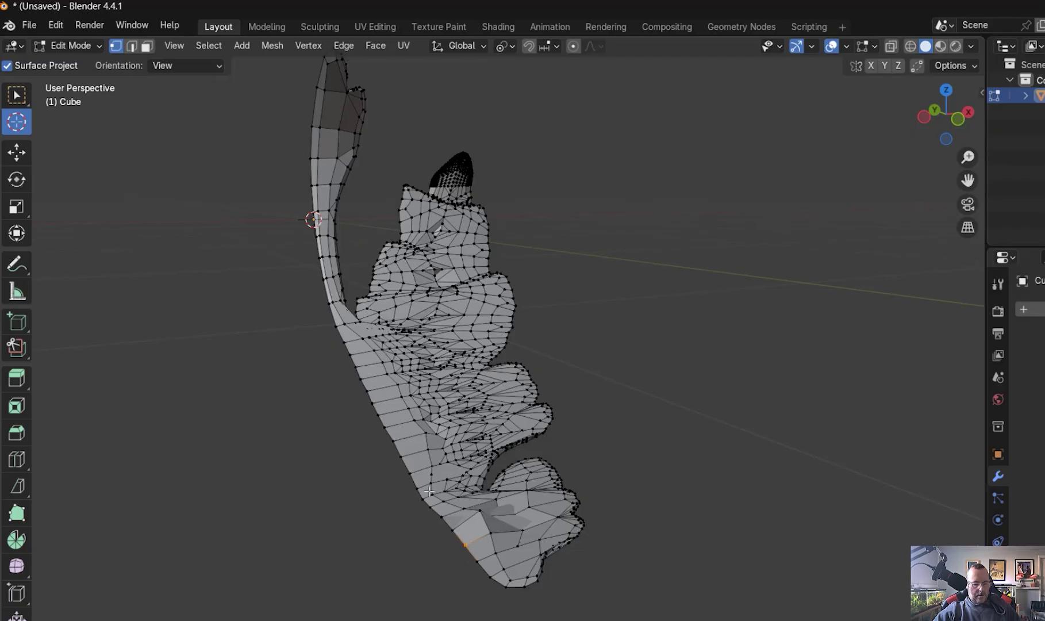
pyautogui.hotkey('shift', 's')
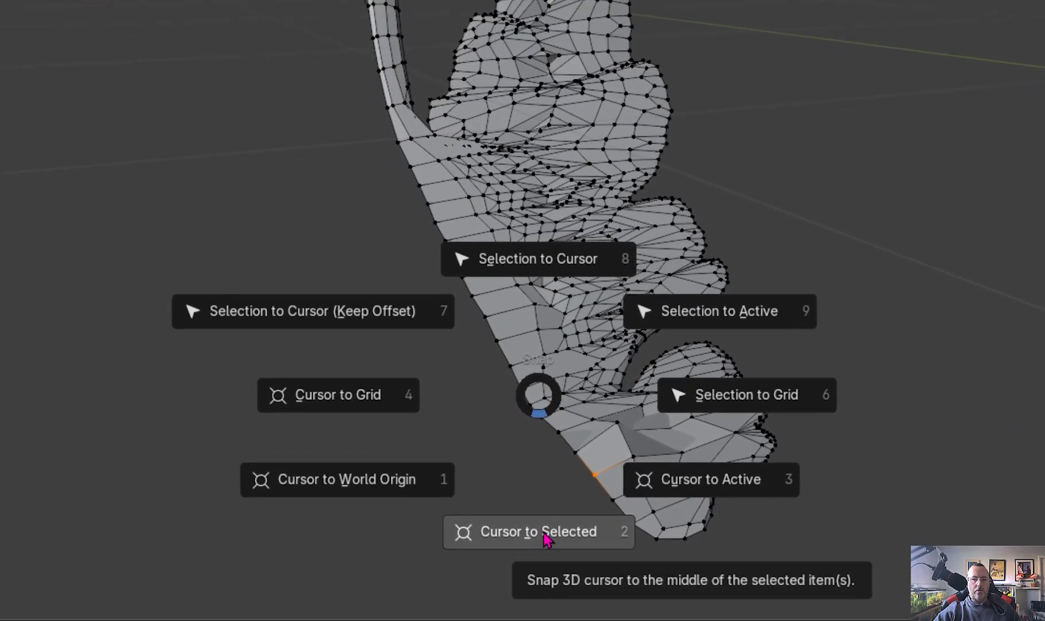
pyautogui.click(570, 535)
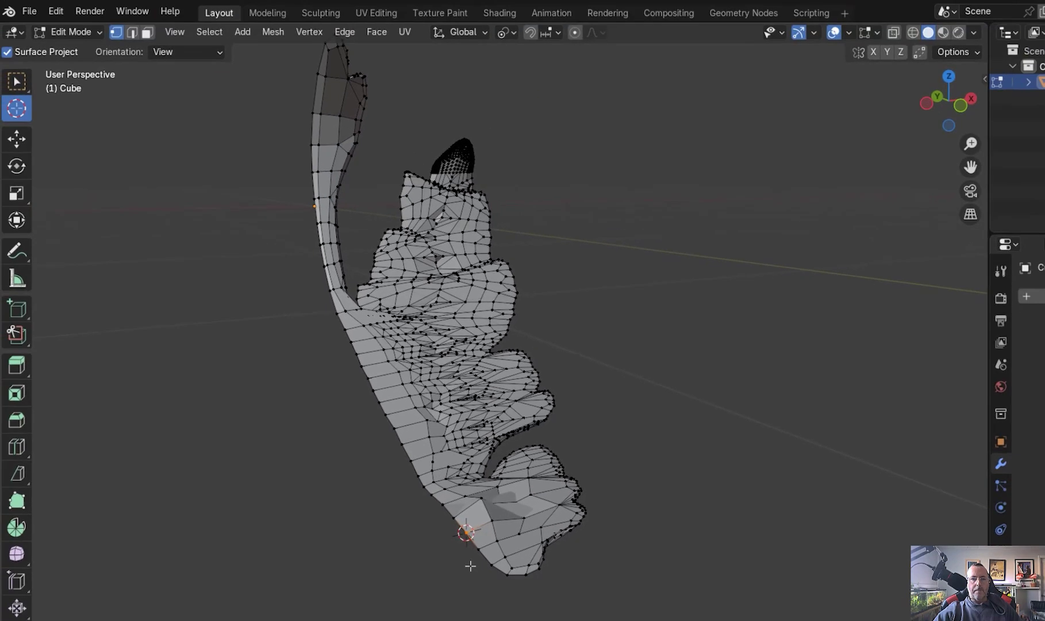
# Step: Return to Object Mode and set the leaf's origin to the 3D cursor
pyautogui.click(87, 33)
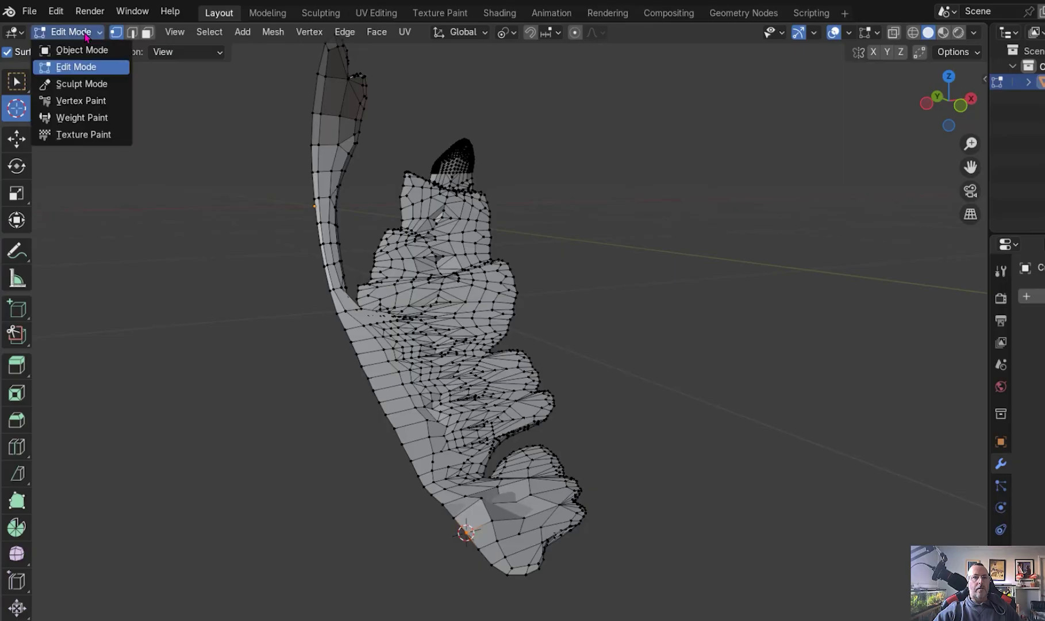
pyautogui.click(79, 51)
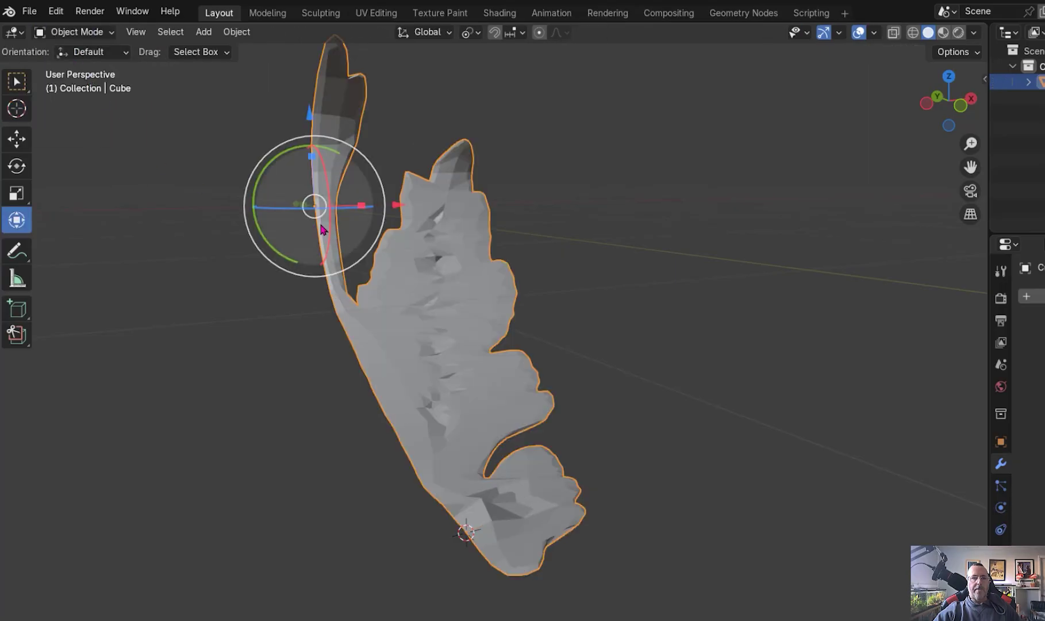
pyautogui.rightClick(451, 402)
pyautogui.moveTo(451, 401)
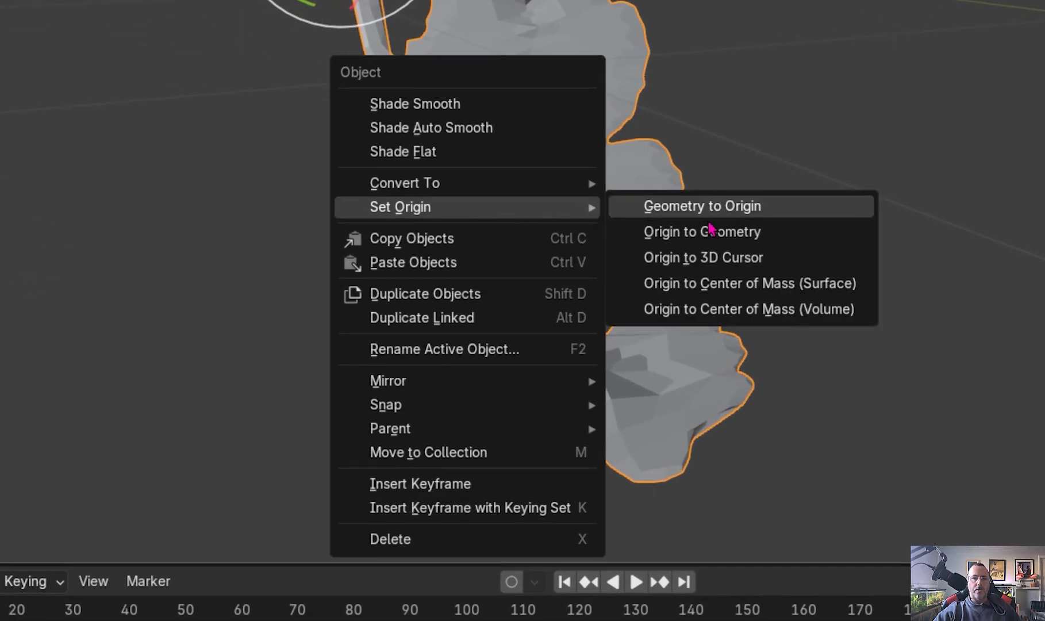
pyautogui.click(721, 260)
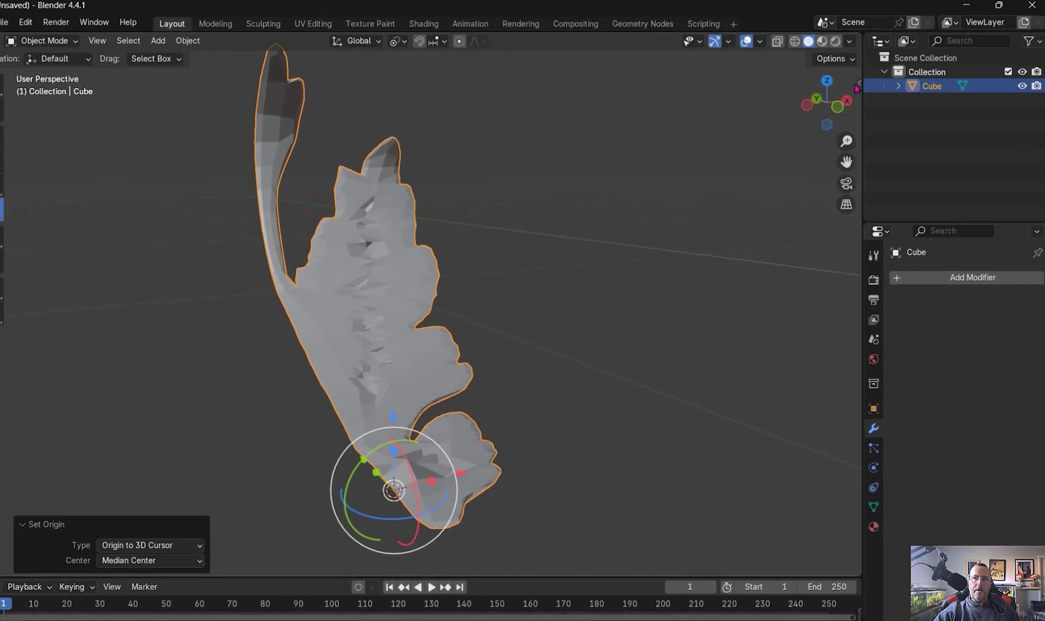
# Step: Show the leaf's transform values and set its X, Y and Z location to 0 m
pyautogui.click(857, 83)
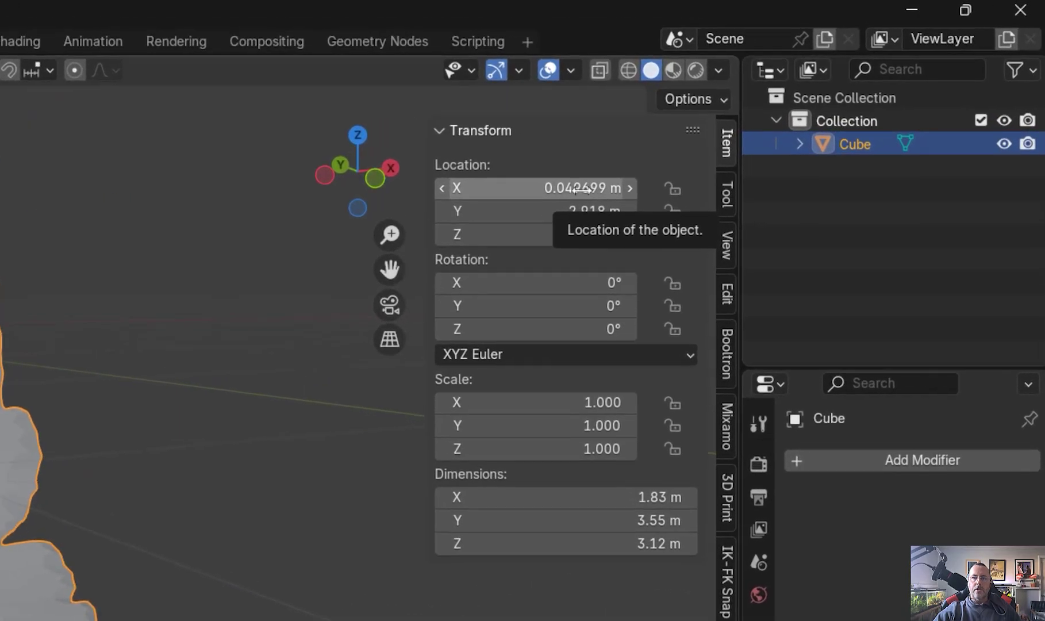
pyautogui.click(581, 188)
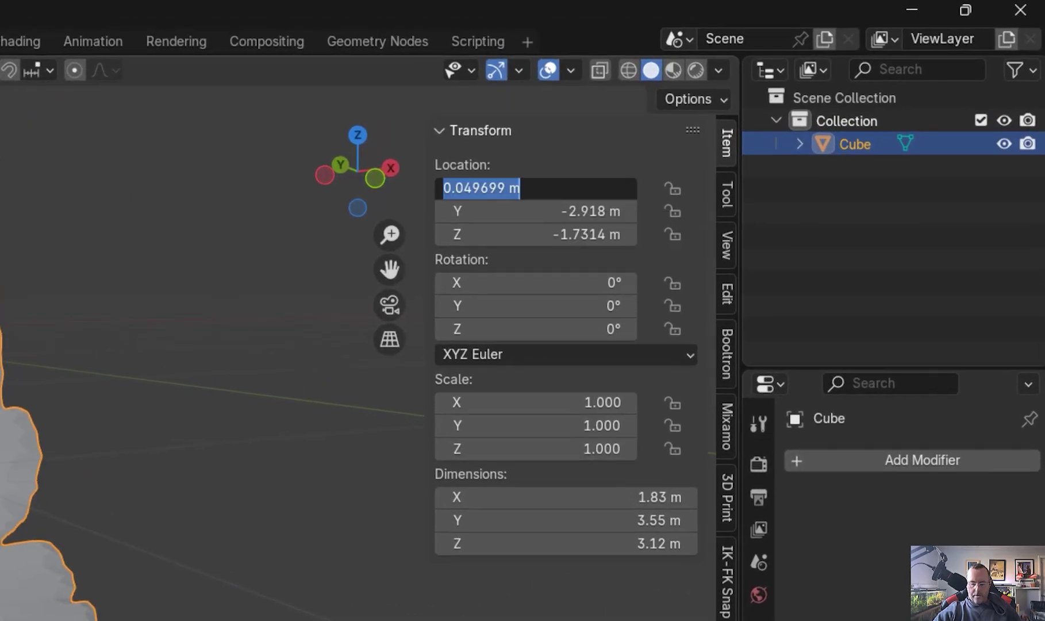
pyautogui.write('0')
pyautogui.press('Tab')
pyautogui.write('0')
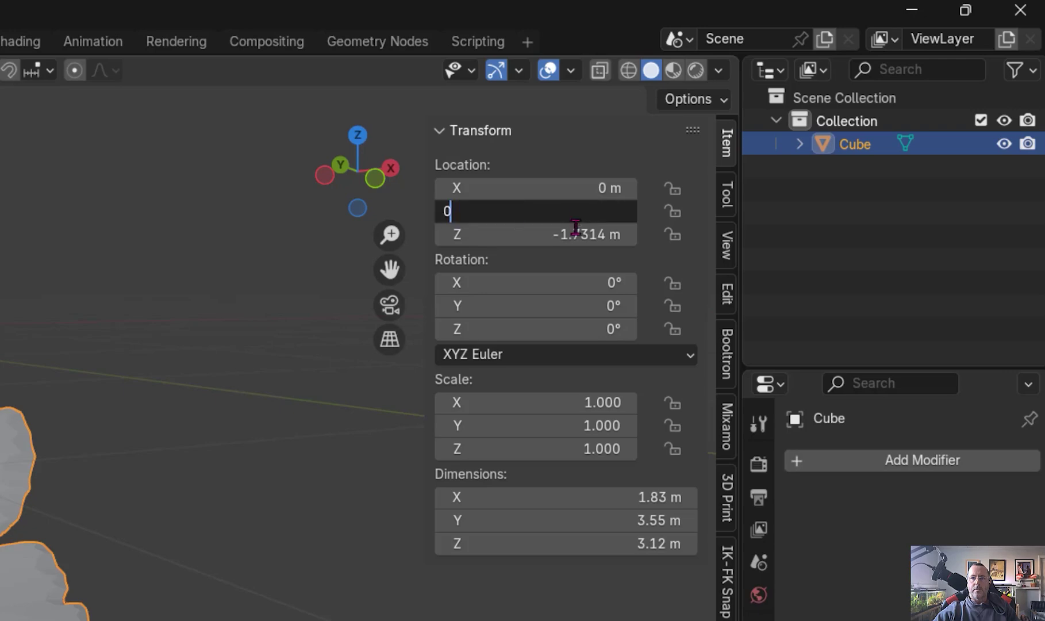
pyautogui.press('Tab')
pyautogui.write('0')
pyautogui.press('Return')
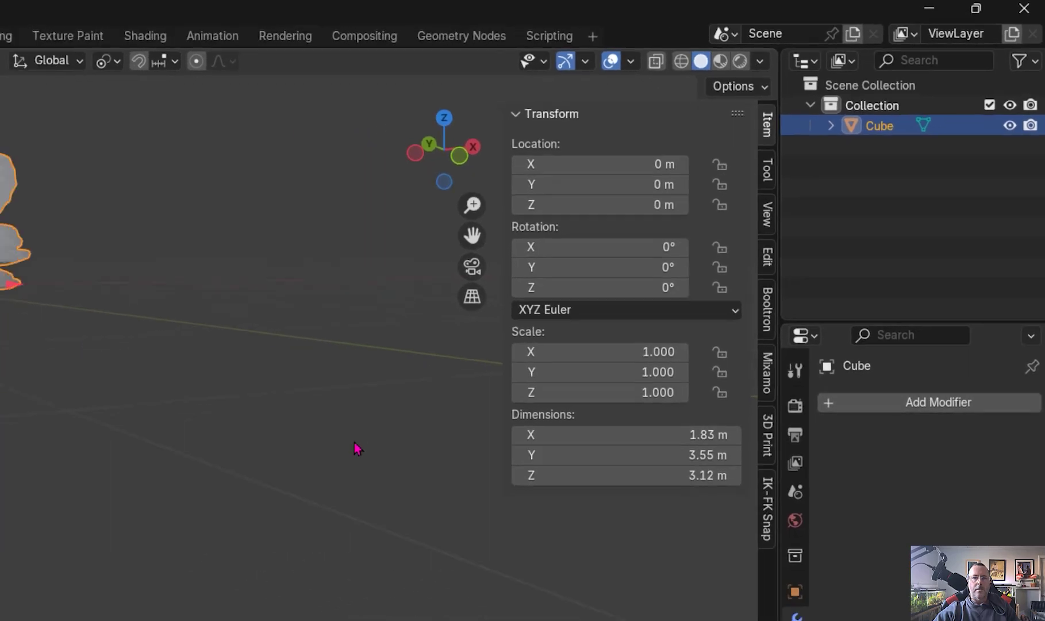
# Step: Add a Mirror modifier to the half-leaf to mirror it across the X axis
pyautogui.moveTo(354, 443); pyautogui.dragTo(201, 620, button='middle')
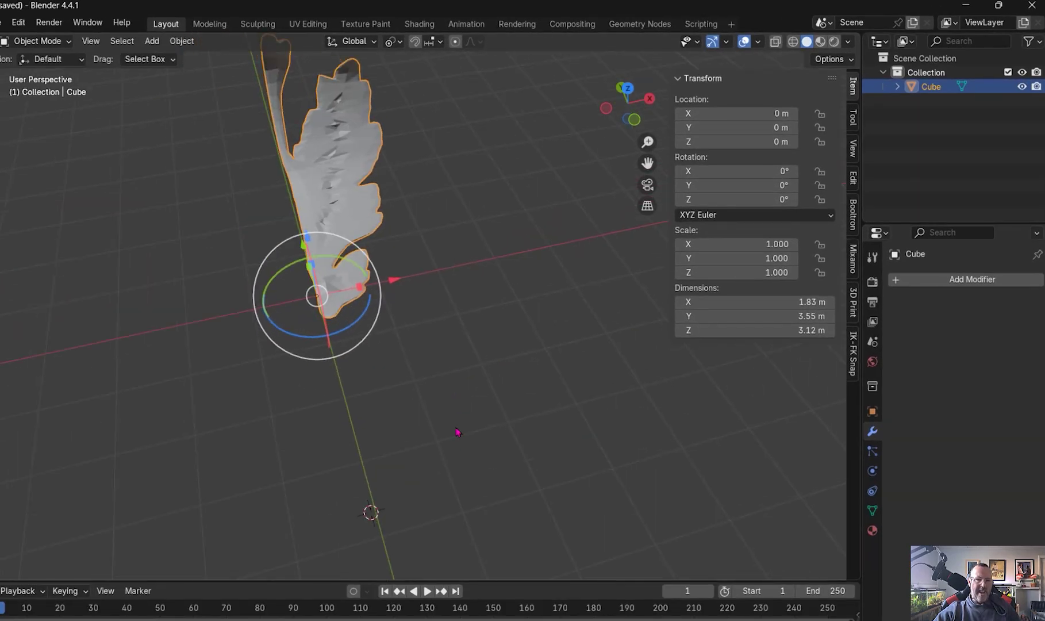
pyautogui.moveTo(458, 432); pyautogui.dragTo(406, 450, button='middle')
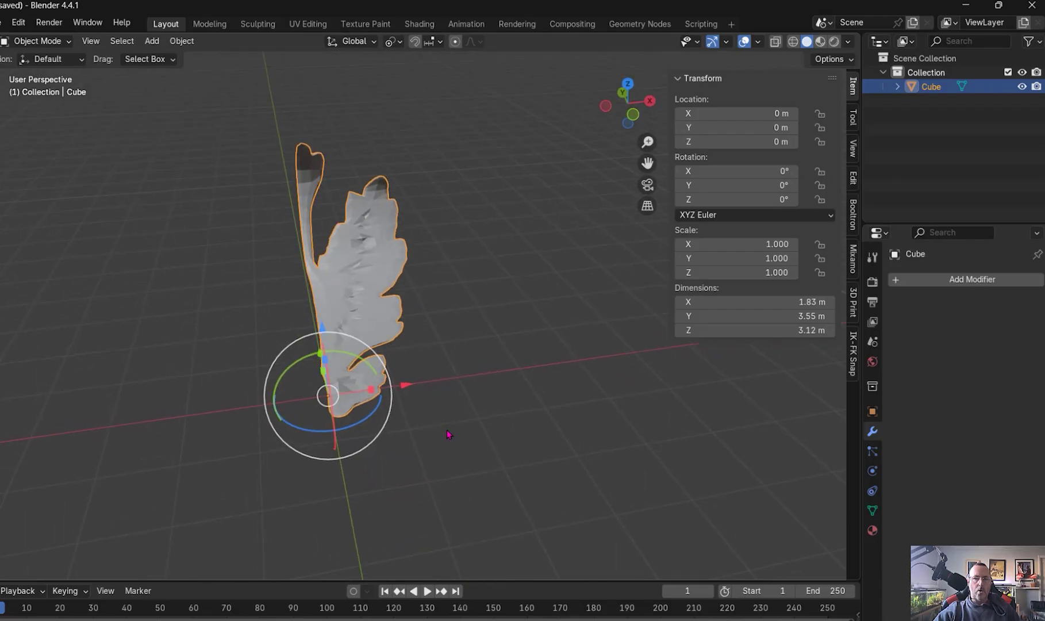
pyautogui.click(932, 279)
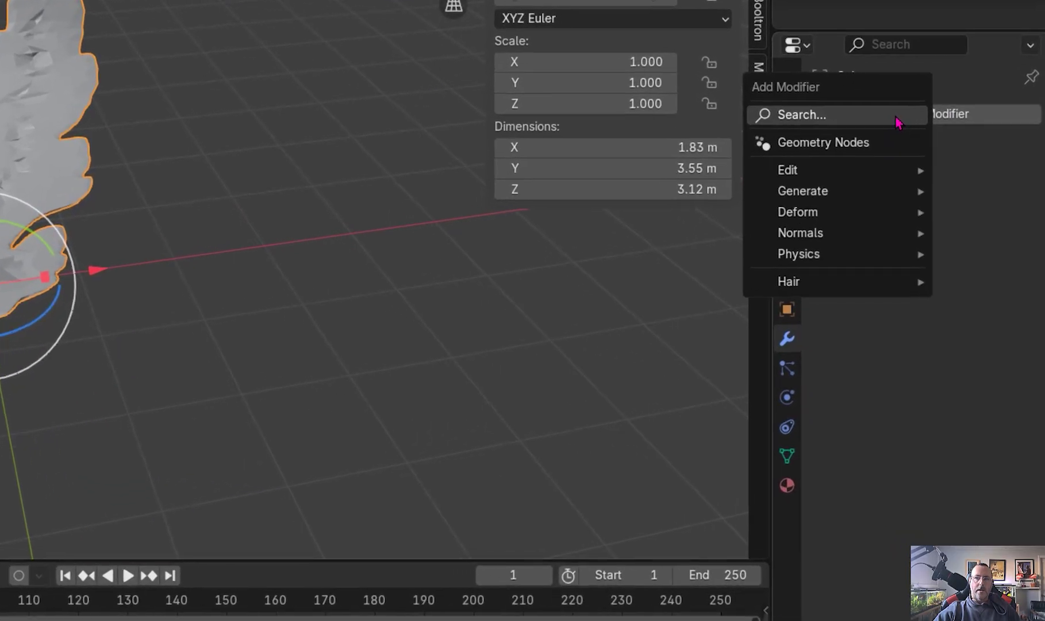
pyautogui.click(896, 118)
pyautogui.write('mi')
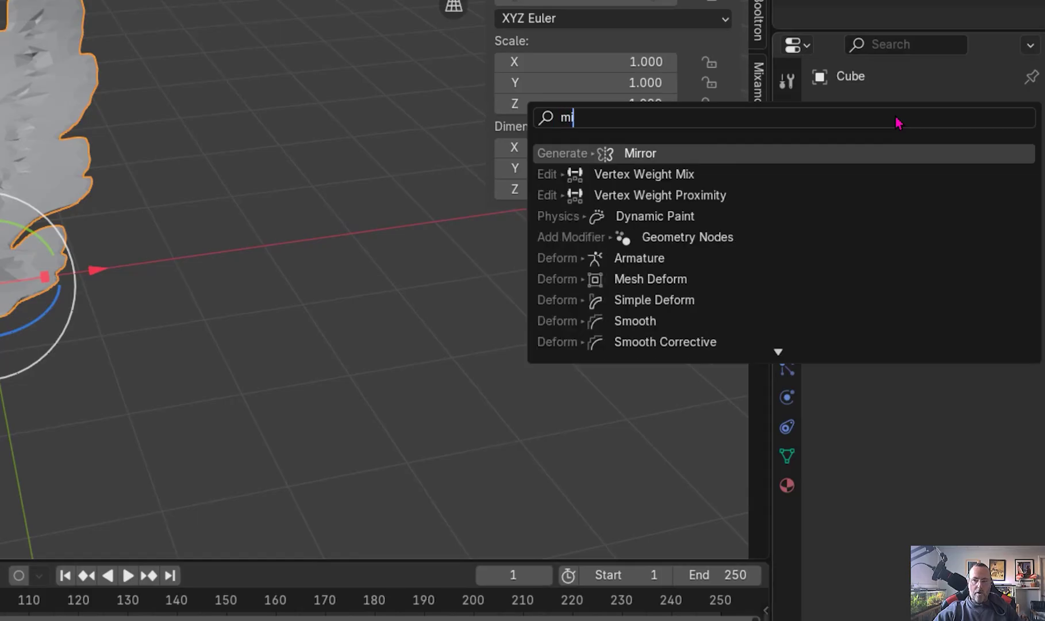
pyautogui.write('rr')
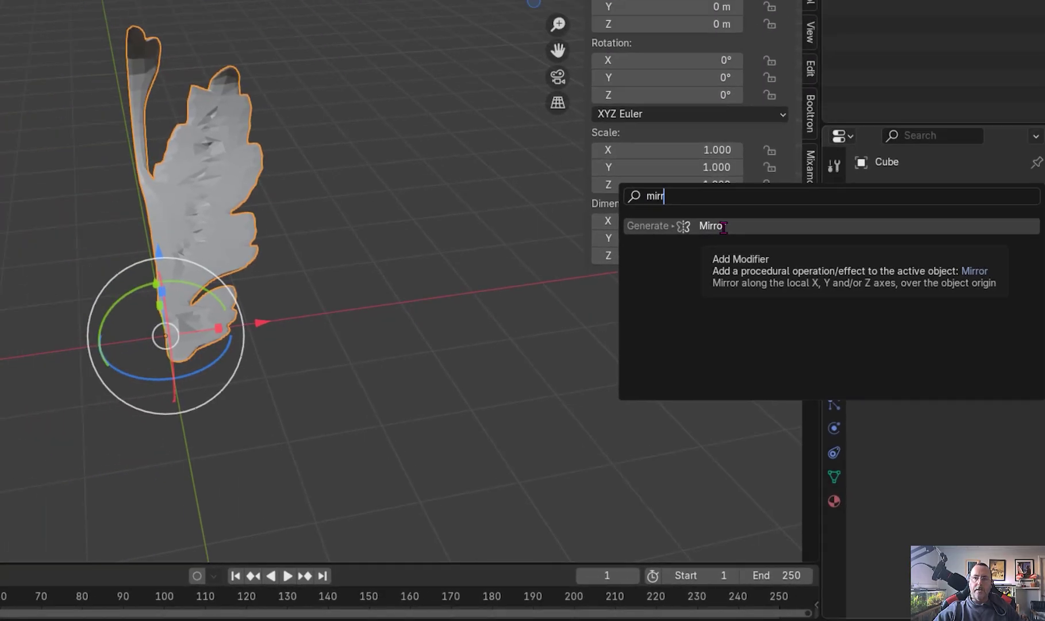
pyautogui.click(654, 154)
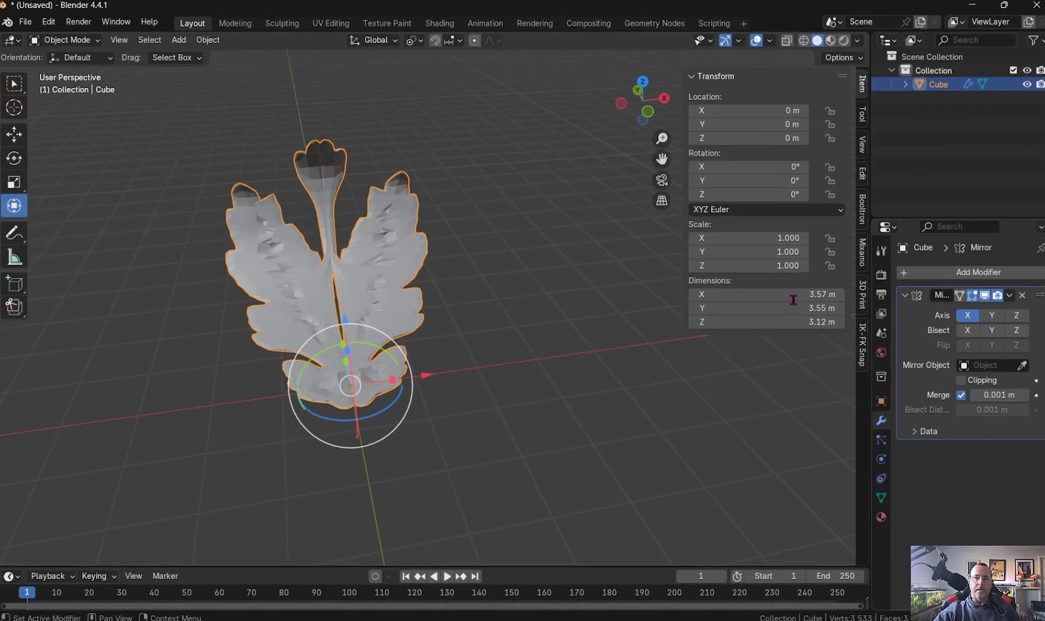
# Step: Check the mirrored leaf from several angles and apply the Mirror modifier
pyautogui.moveTo(462, 439); pyautogui.dragTo(433, 422, button='middle')
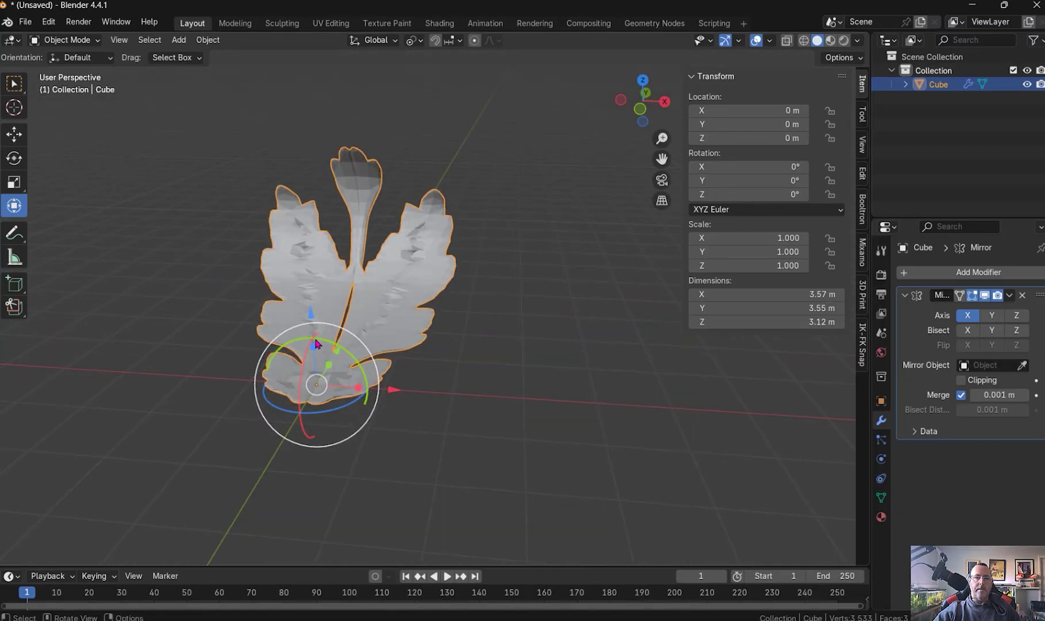
pyautogui.moveTo(435, 411); pyautogui.dragTo(427, 432, button='middle')
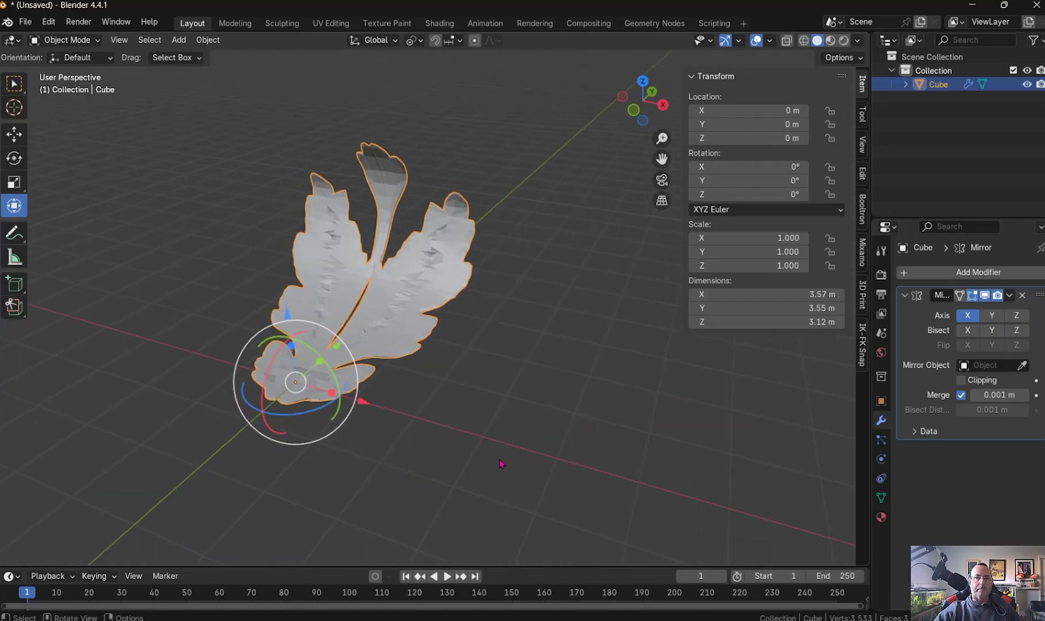
pyautogui.click(1010, 295)
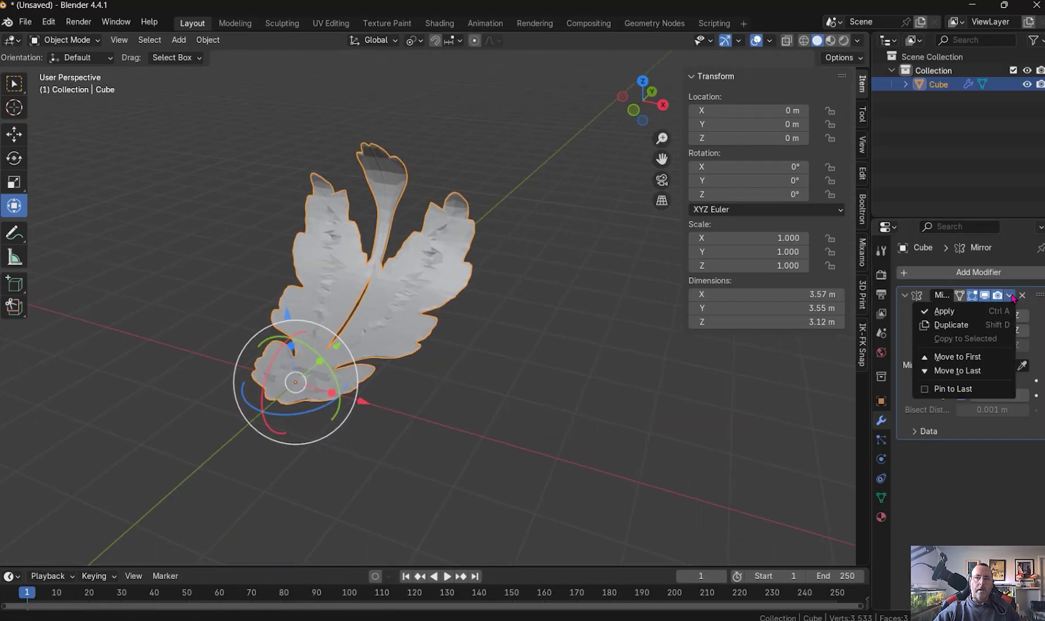
pyautogui.click(977, 311)
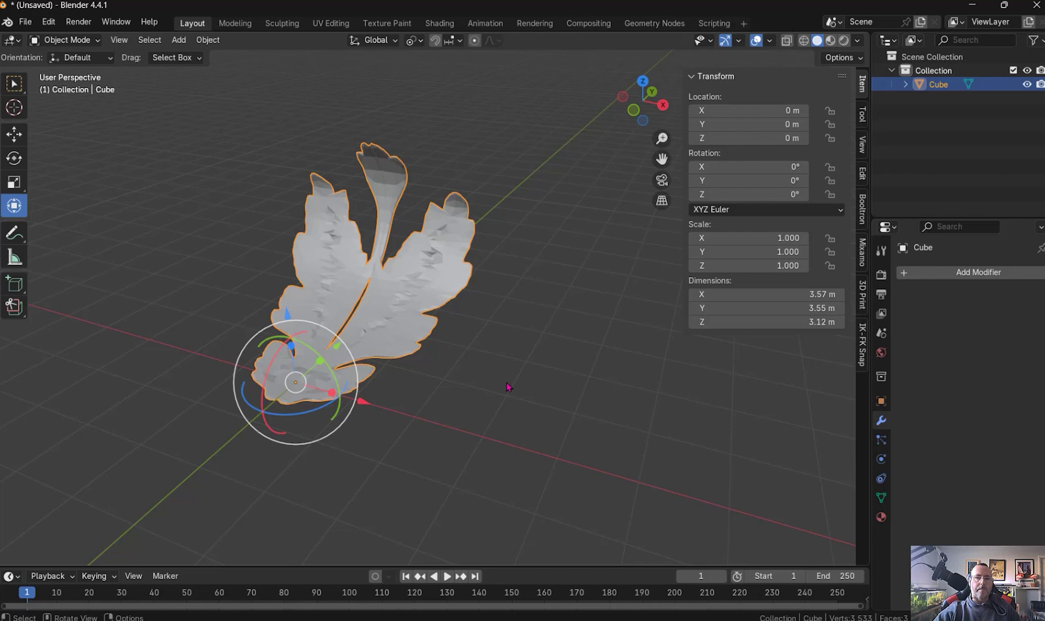
# Step: Export the selected leaf as an STL to the Downloads folder, overwriting Leaf.stl, with Selection Only and Apply Modifiers enabled
pyautogui.moveTo(472, 451); pyautogui.dragTo(219, 169)
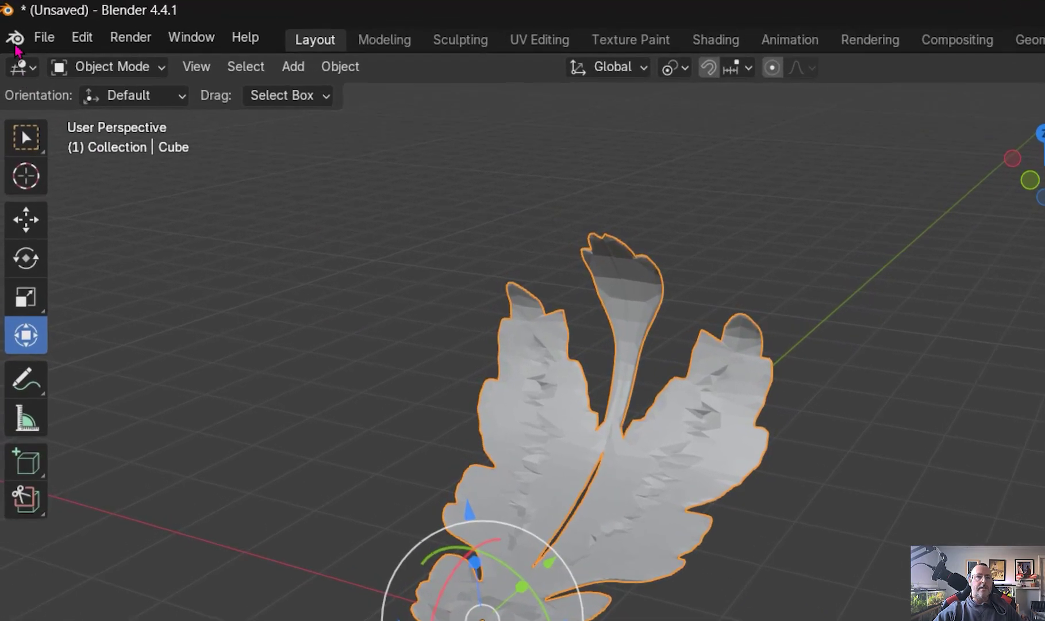
pyautogui.click(55, 48)
pyautogui.moveTo(64, 462)
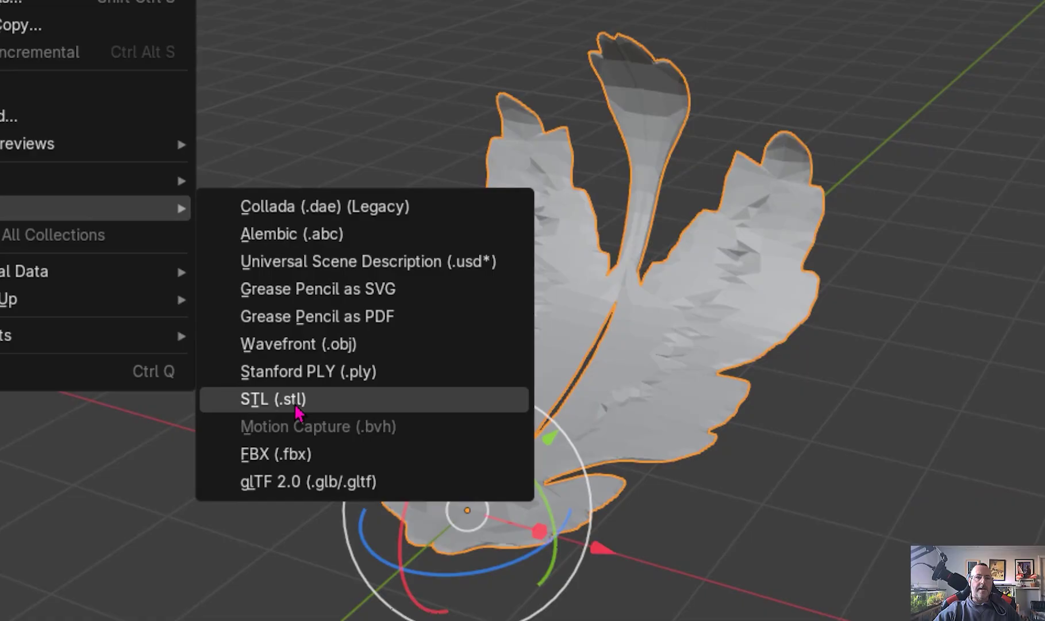
pyautogui.click(297, 411)
pyautogui.click(303, 63)
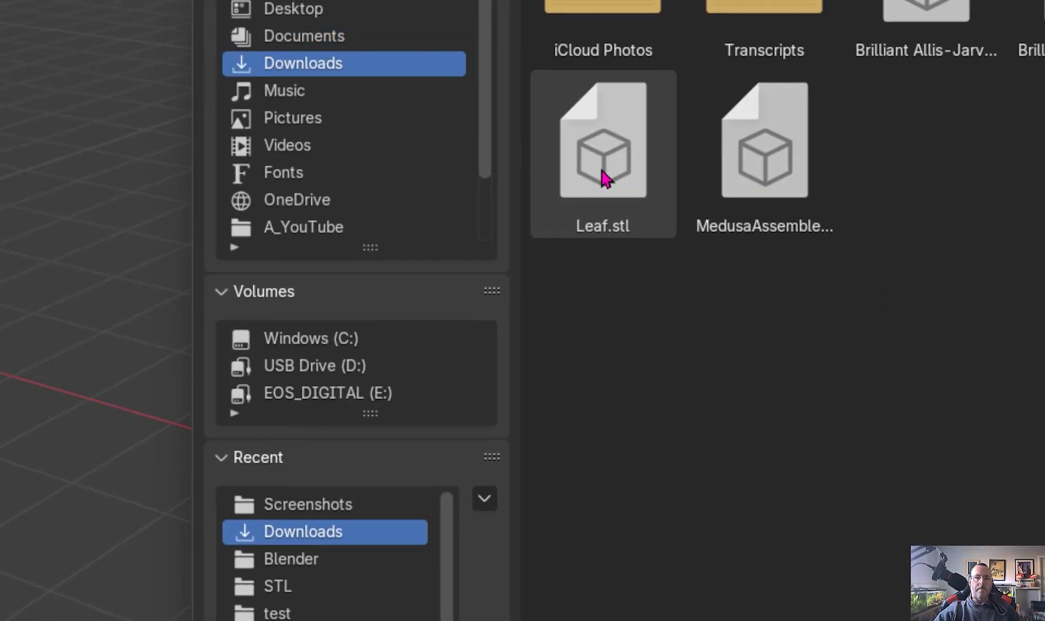
pyautogui.click(607, 179)
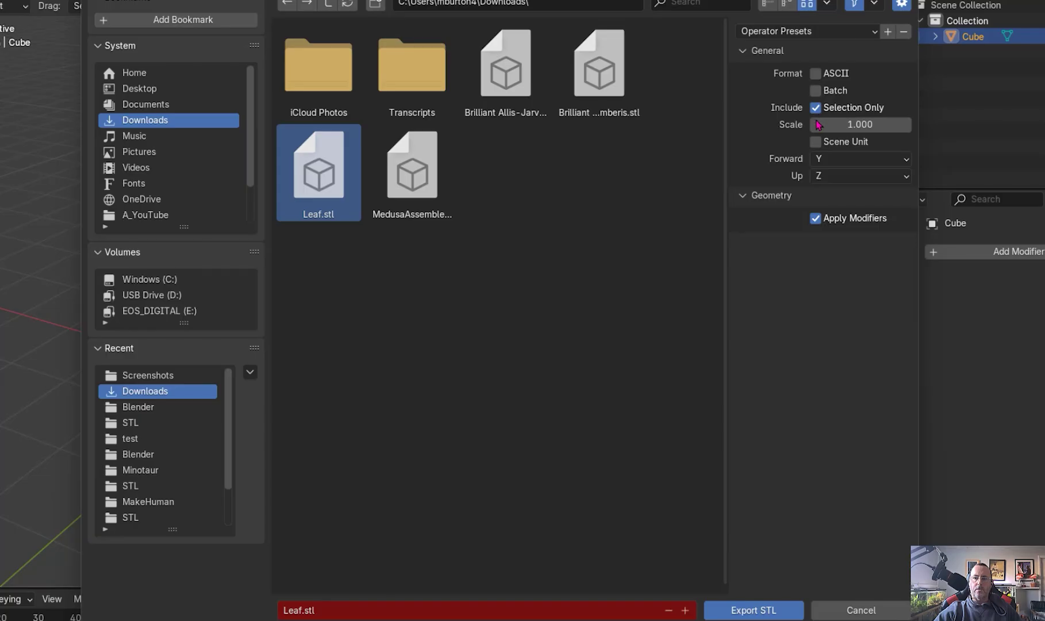
pyautogui.click(747, 610)
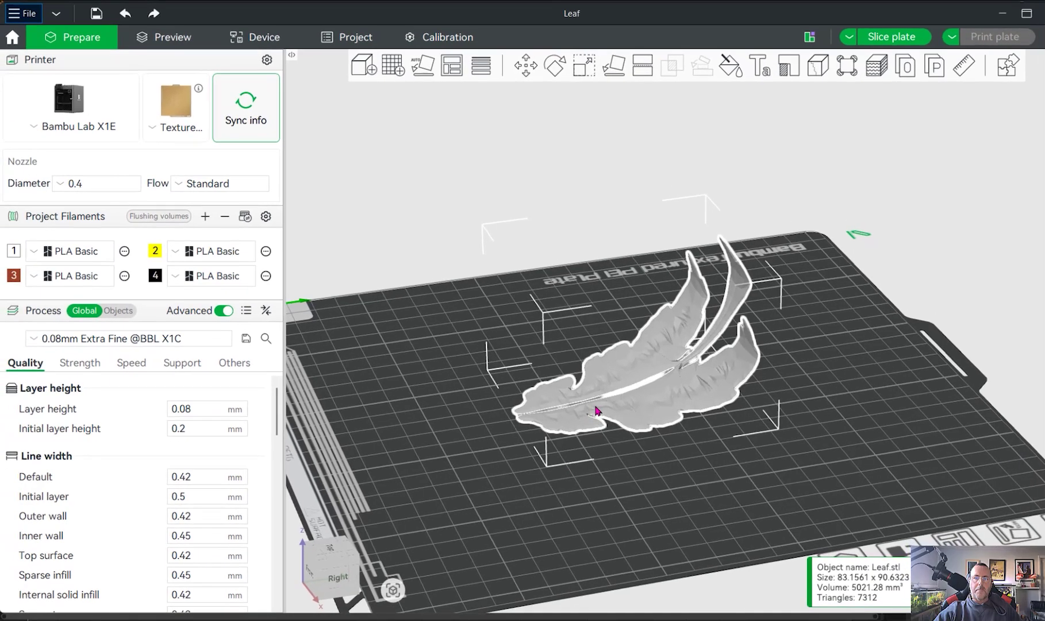
# Step: Examine the imported Leaf.stl on the build plate in Bambu Studio, checking the seam between the two halves
pyautogui.moveTo(613, 464); pyautogui.dragTo(651, 460)
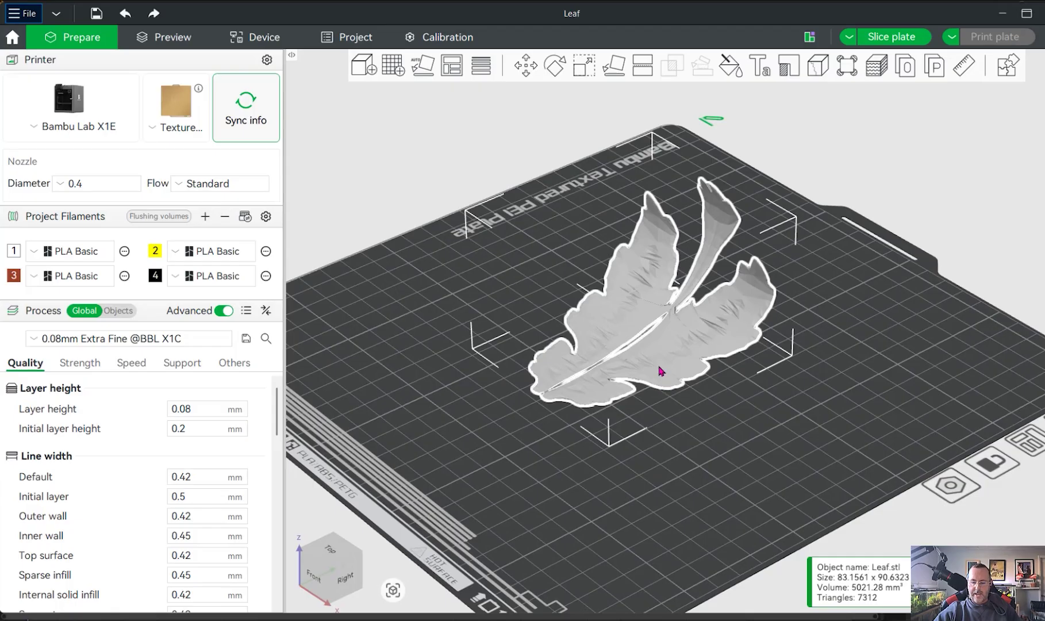
# Step: Delete the leaf from the build plate and import Leaf.stl from the Downloads folder, accepting the scaling to millimetres
pyautogui.press('Delete')
pyautogui.moveTo(619, 444); pyautogui.dragTo(682, 447, button='right')
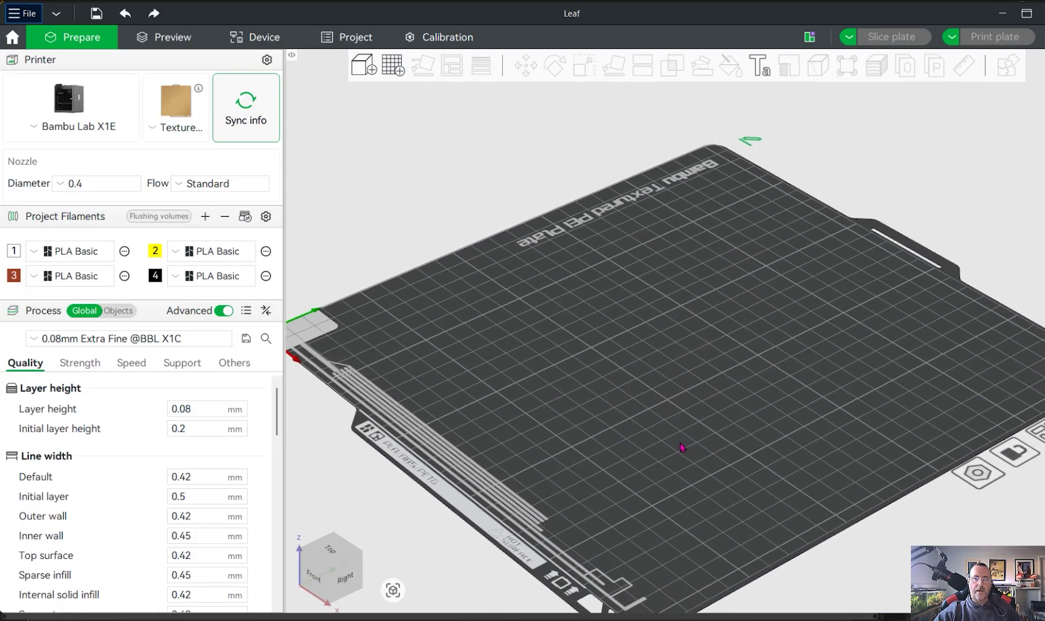
pyautogui.click(23, 13)
pyautogui.moveTo(39, 123)
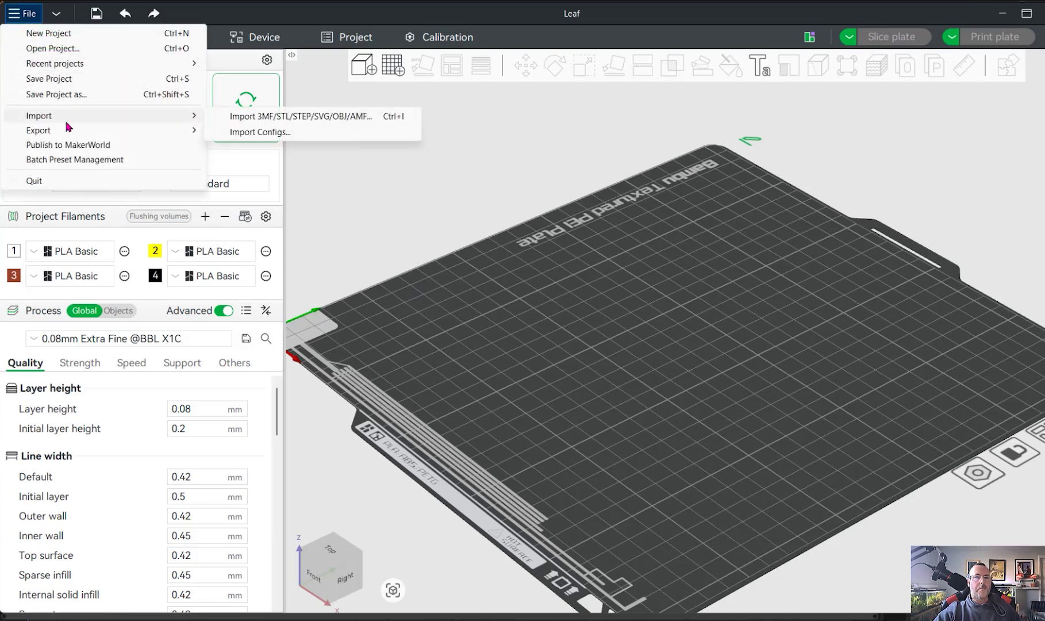
pyautogui.click(308, 120)
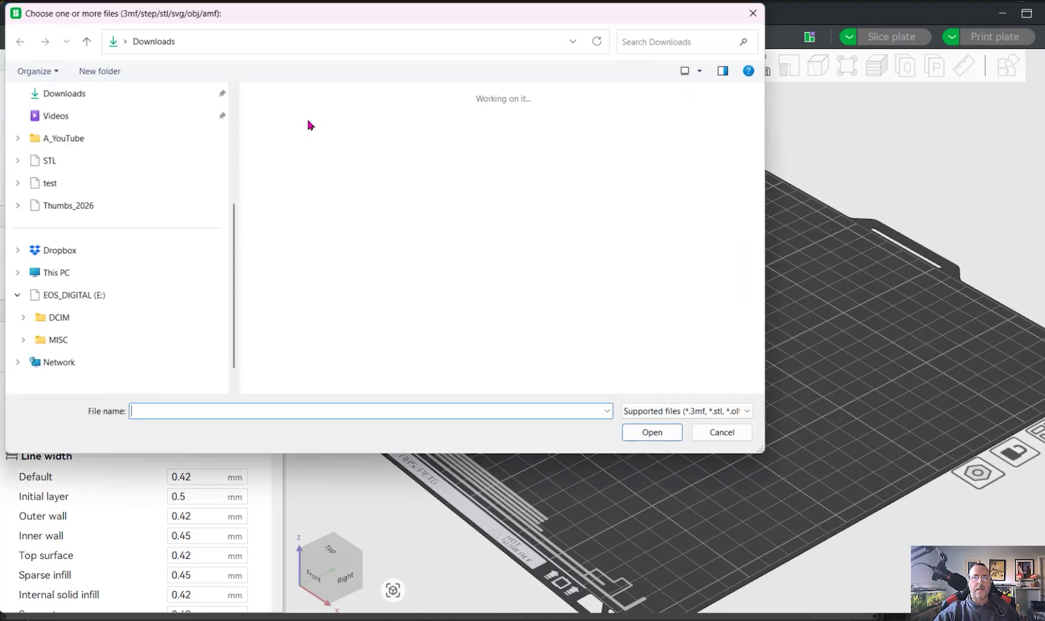
pyautogui.doubleClick(304, 138)
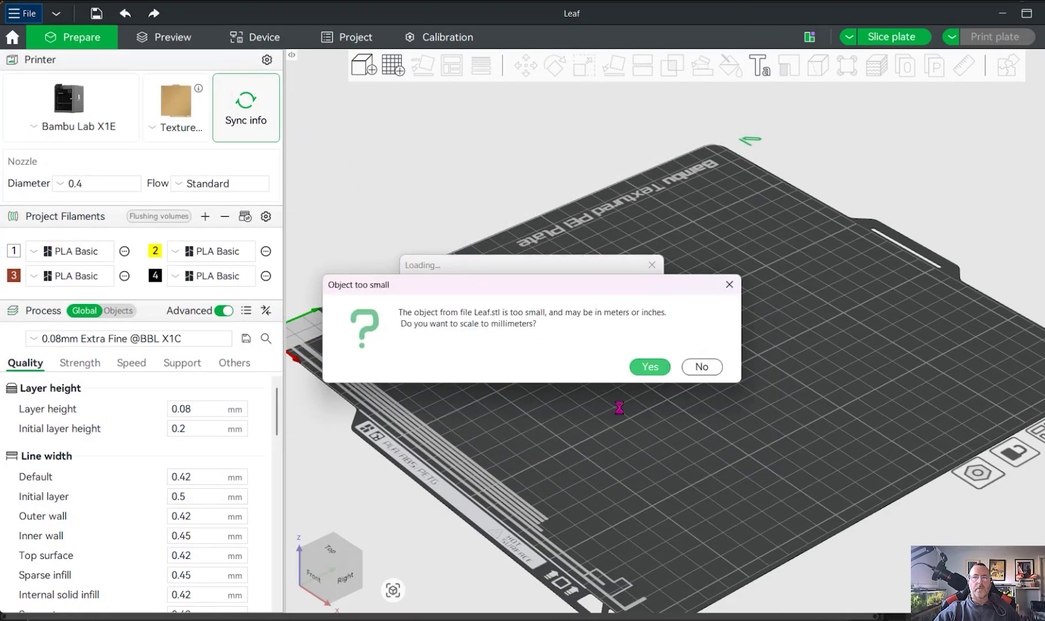
pyautogui.click(651, 368)
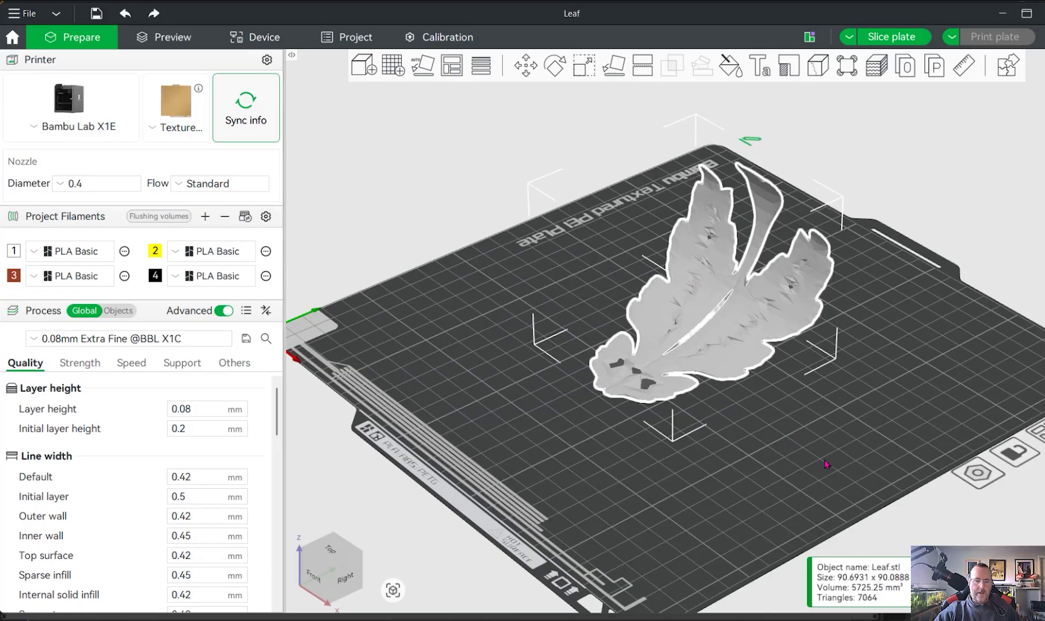
# Step: Rotate the leaf freehand about the X axis by about -39° so its curved back rests on the build plate
pyautogui.moveTo(832, 468); pyautogui.dragTo(781, 494, button='middle')
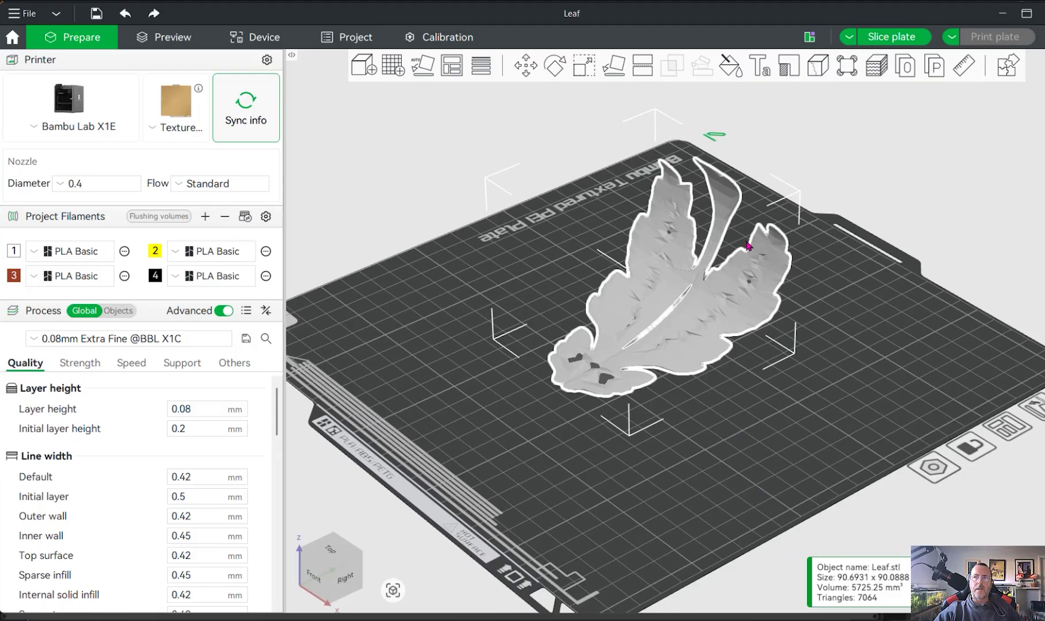
pyautogui.moveTo(762, 450); pyautogui.dragTo(697, 329)
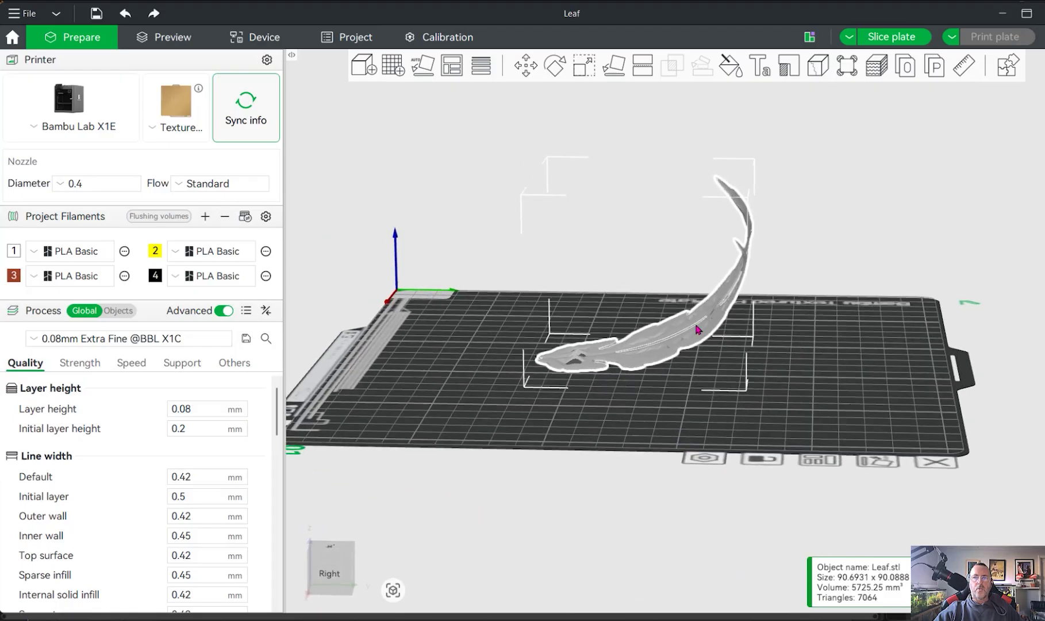
pyautogui.click(555, 70)
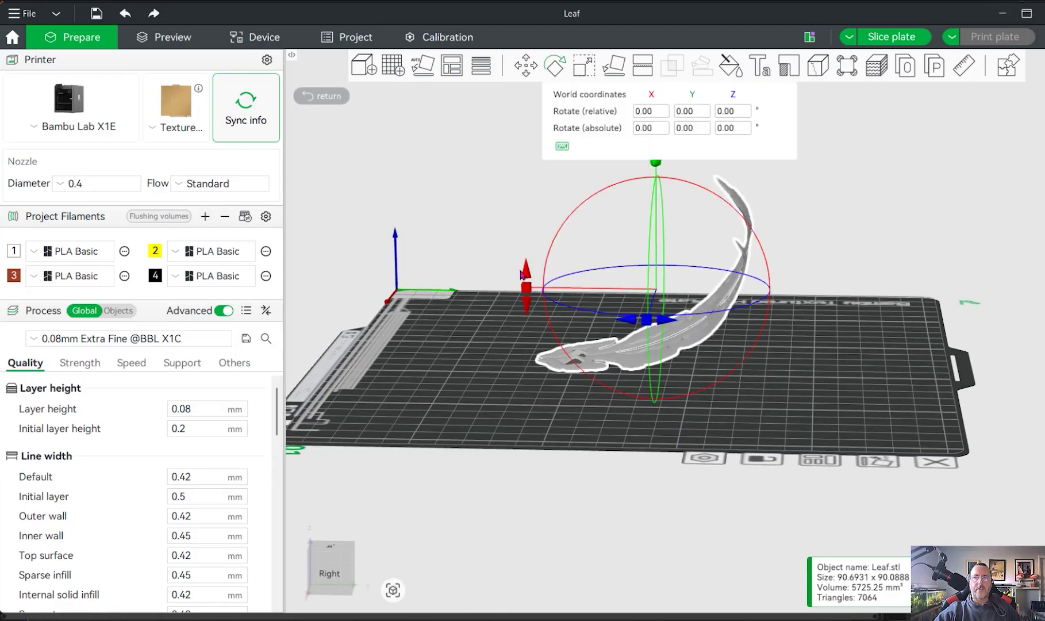
pyautogui.moveTo(523, 275); pyautogui.dragTo(586, 237)
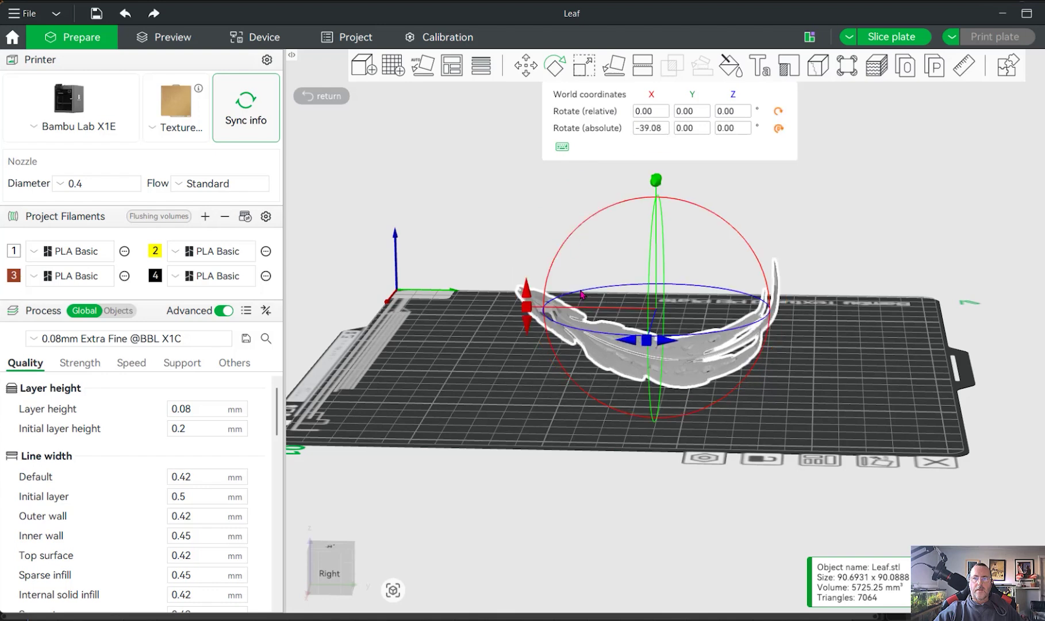
pyautogui.moveTo(582, 295); pyautogui.dragTo(632, 436)
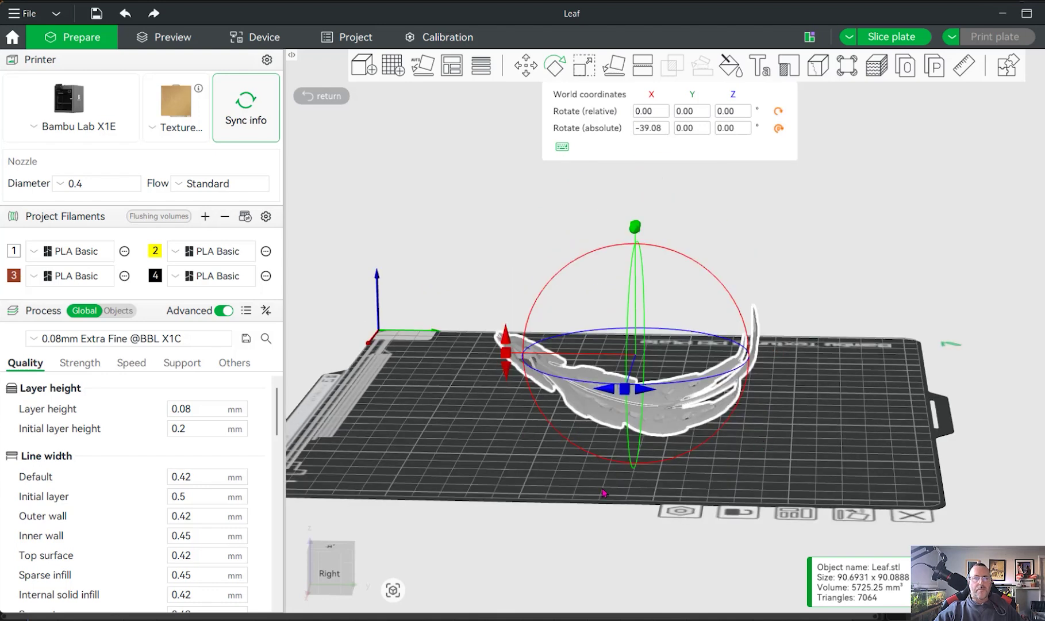
# Step: Enable tree(auto) supports, slice the plate and check the supports beneath the leaf
pyautogui.click(175, 365)
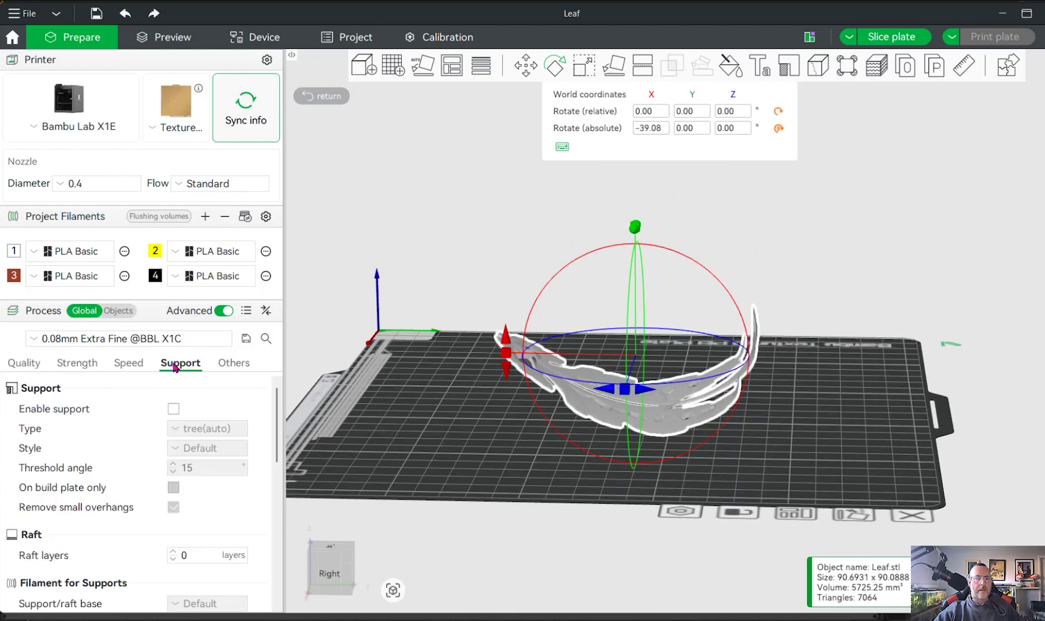
pyautogui.click(173, 408)
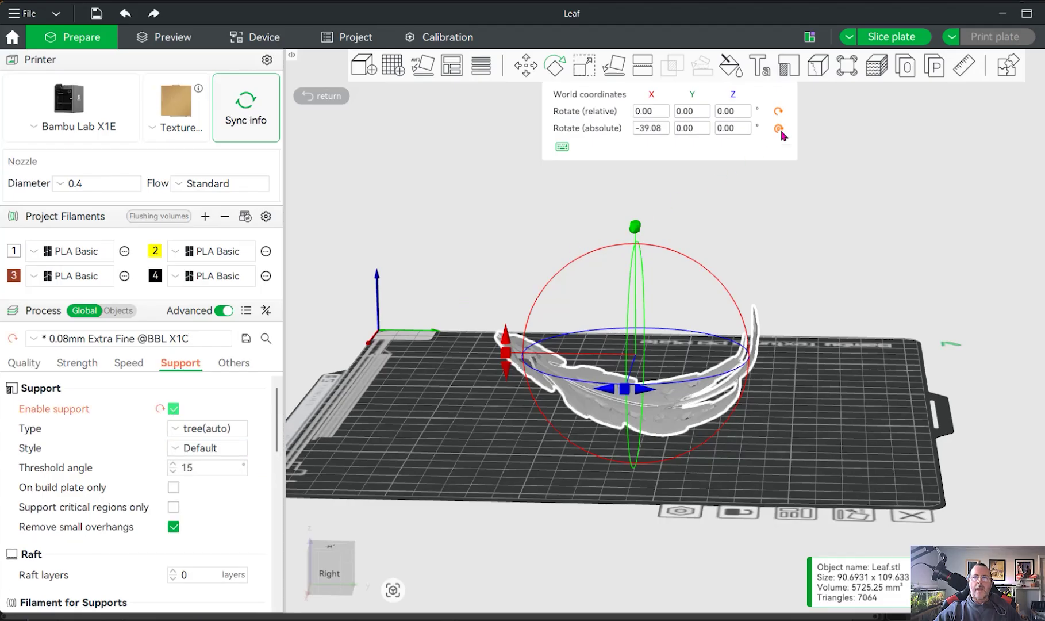
pyautogui.click(890, 38)
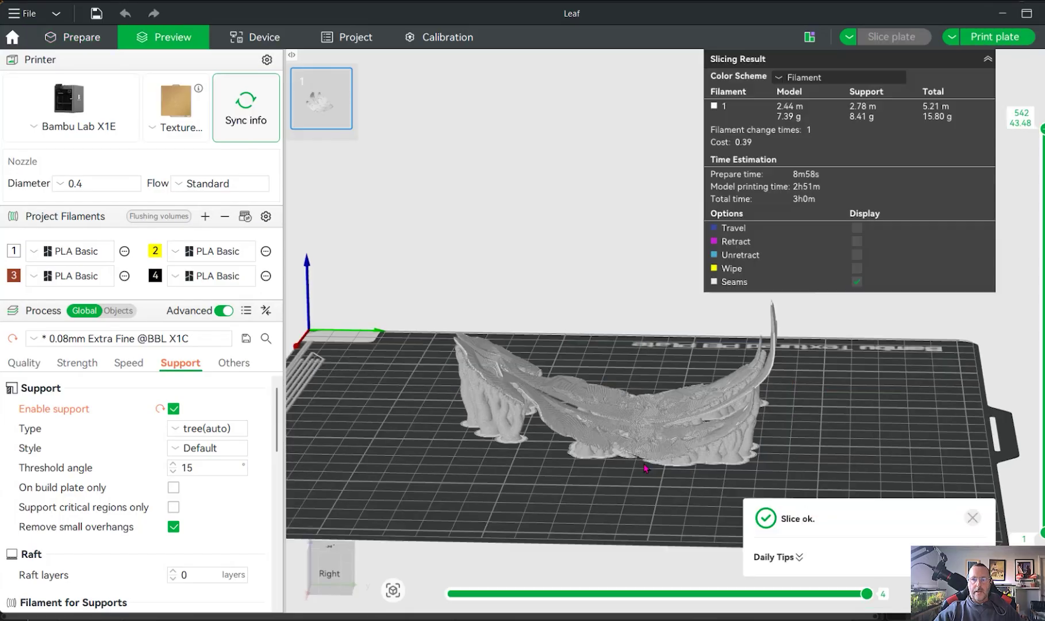
pyautogui.moveTo(801, 414); pyautogui.dragTo(657, 467)
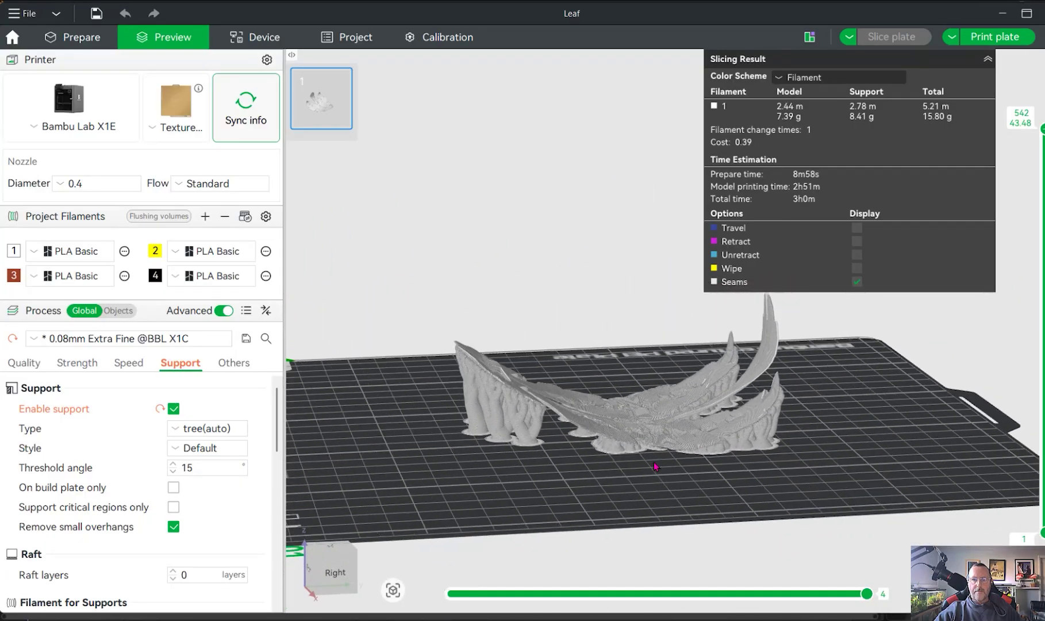
pyautogui.scroll(3, 630, 444)
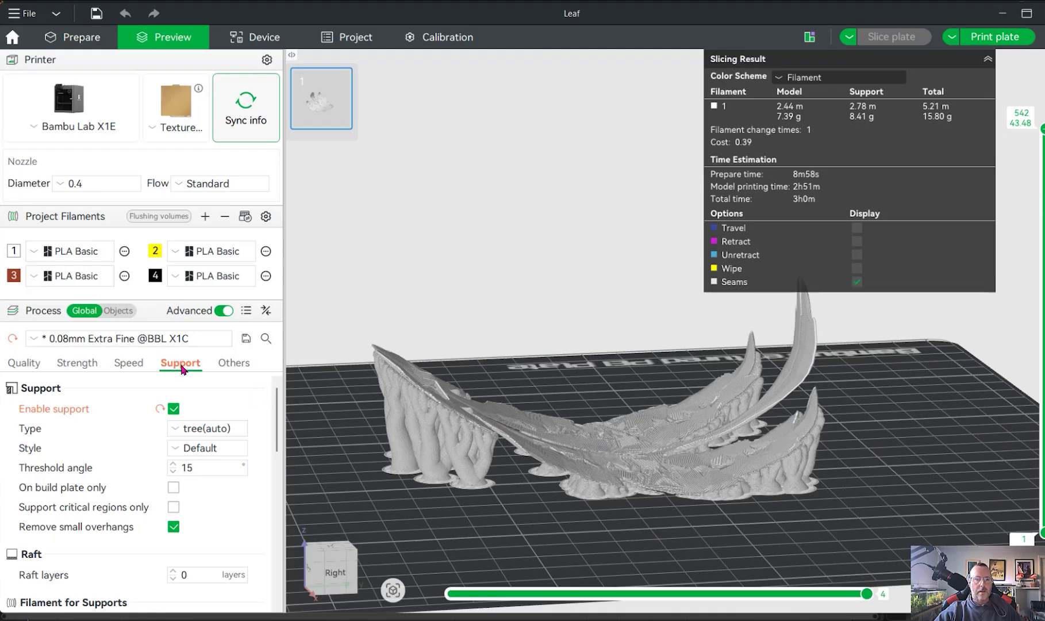
pyautogui.moveTo(276, 409); pyautogui.dragTo(271, 582)
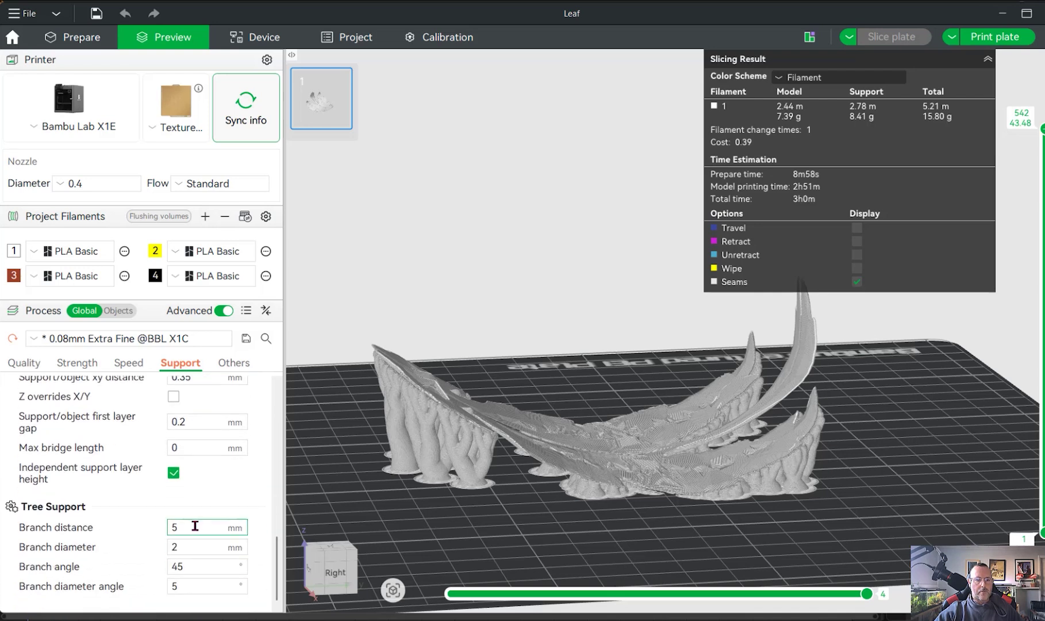
pyautogui.moveTo(195, 527); pyautogui.dragTo(164, 527)
pyautogui.write('3')
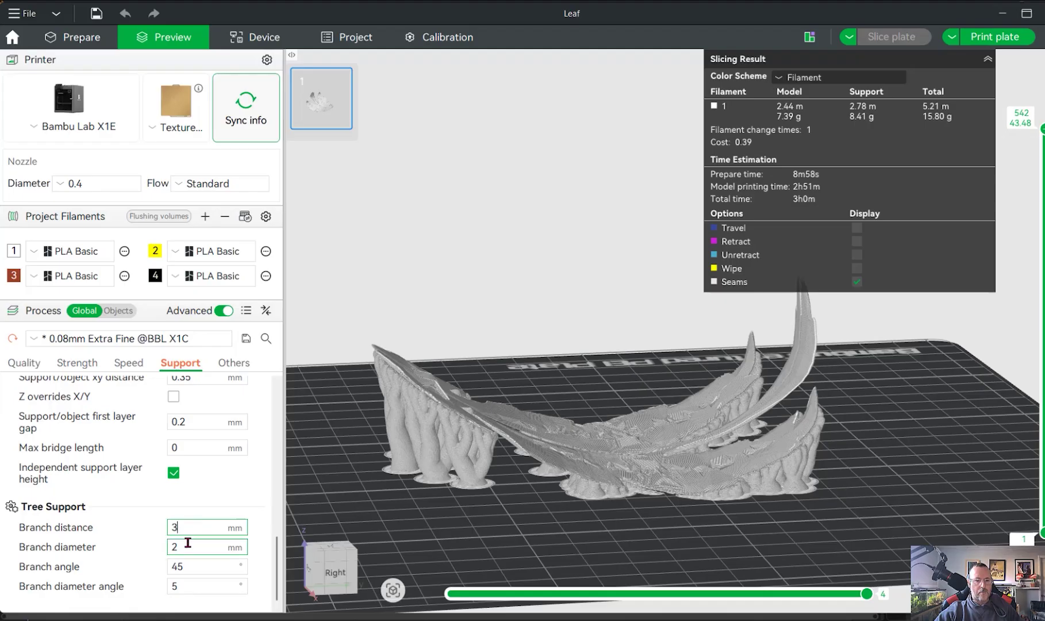
pyautogui.press('Tab')
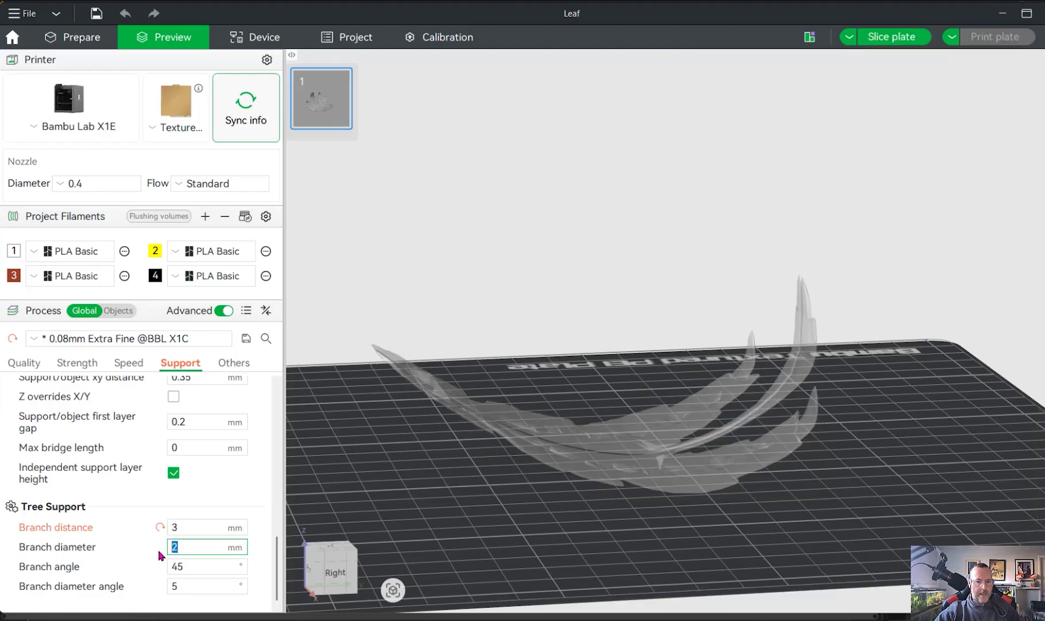
pyautogui.write('1')
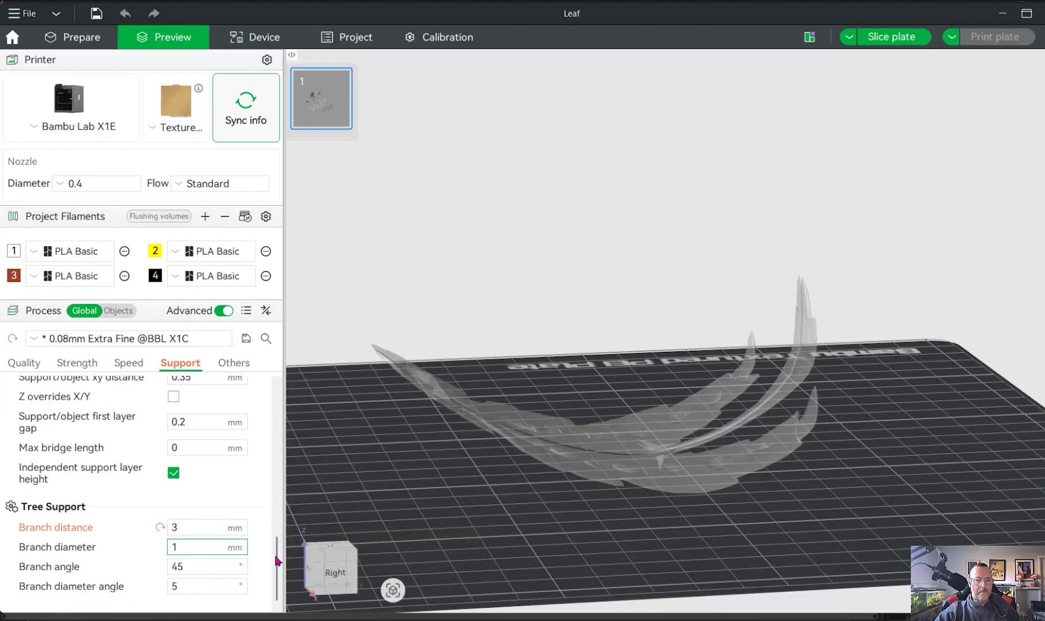
pyautogui.click(121, 340)
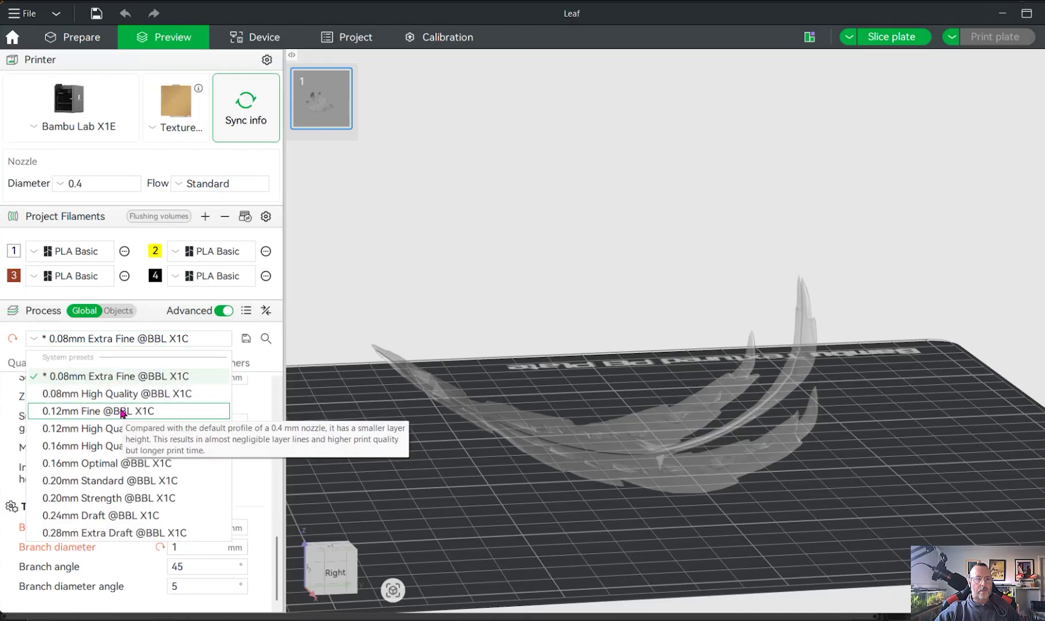
pyautogui.click(76, 412)
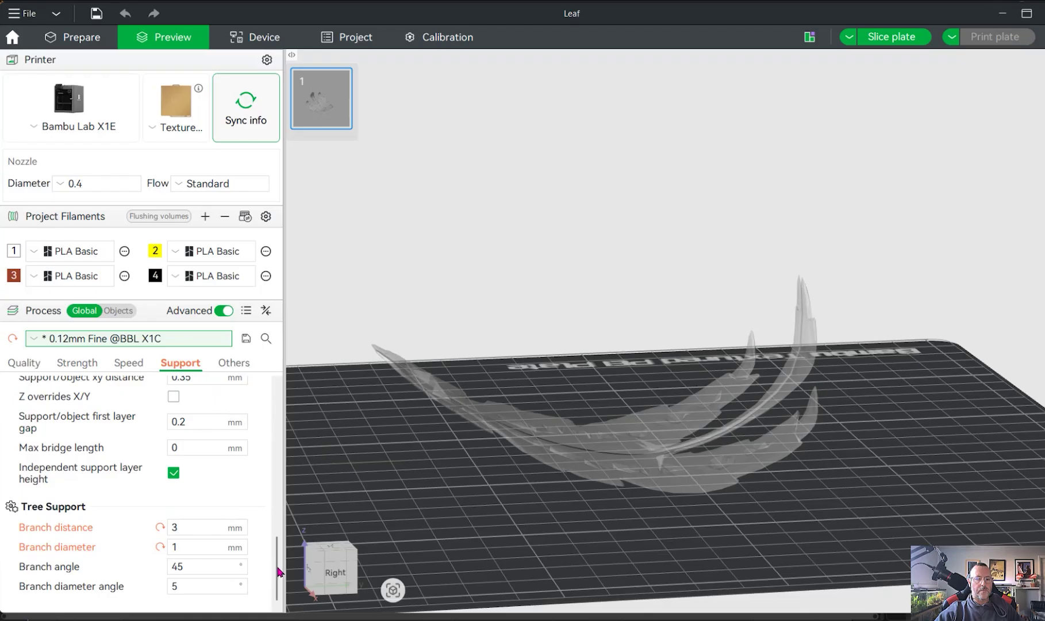
# Step: Set the support's top Z distance to 0.14 mm, slice the plate again and check the thinner supports
pyautogui.moveTo(278, 570); pyautogui.dragTo(276, 484)
pyautogui.moveTo(275, 464); pyautogui.dragTo(275, 496)
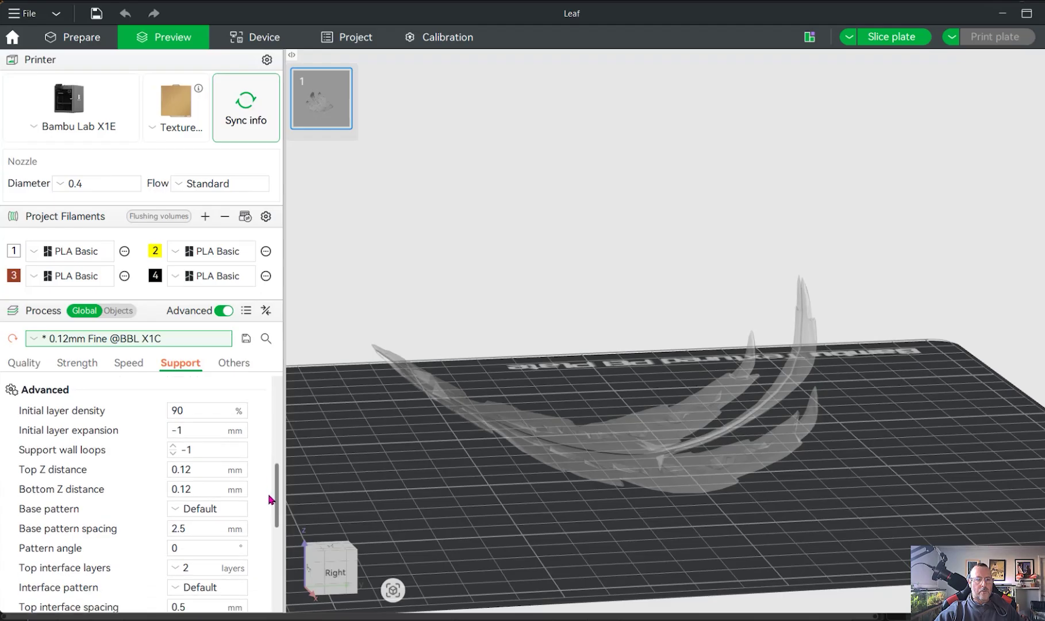
pyautogui.moveTo(65, 479)
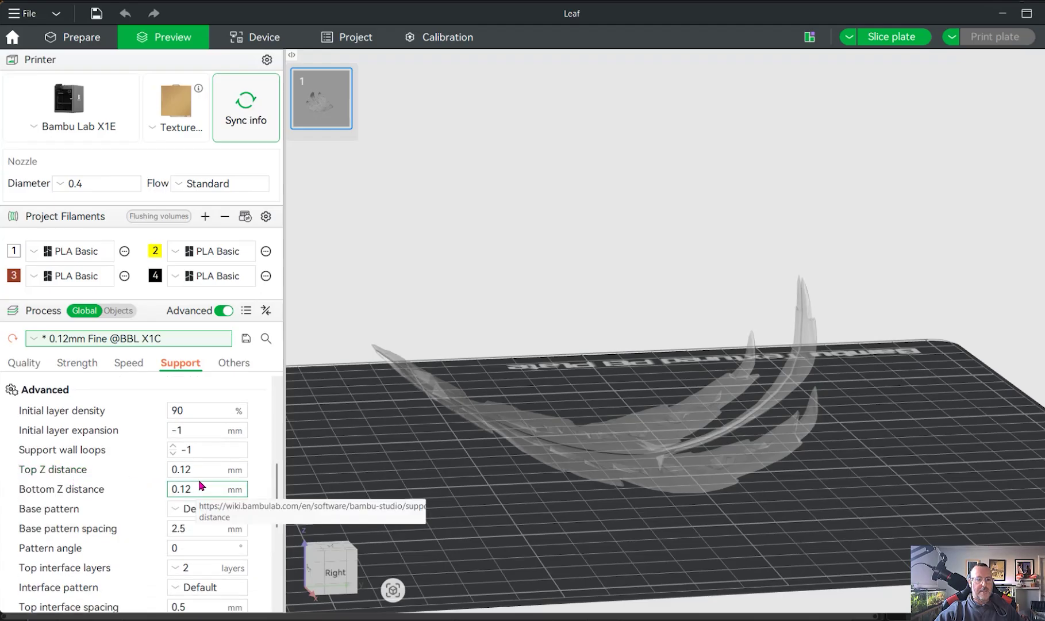
pyautogui.click(216, 469)
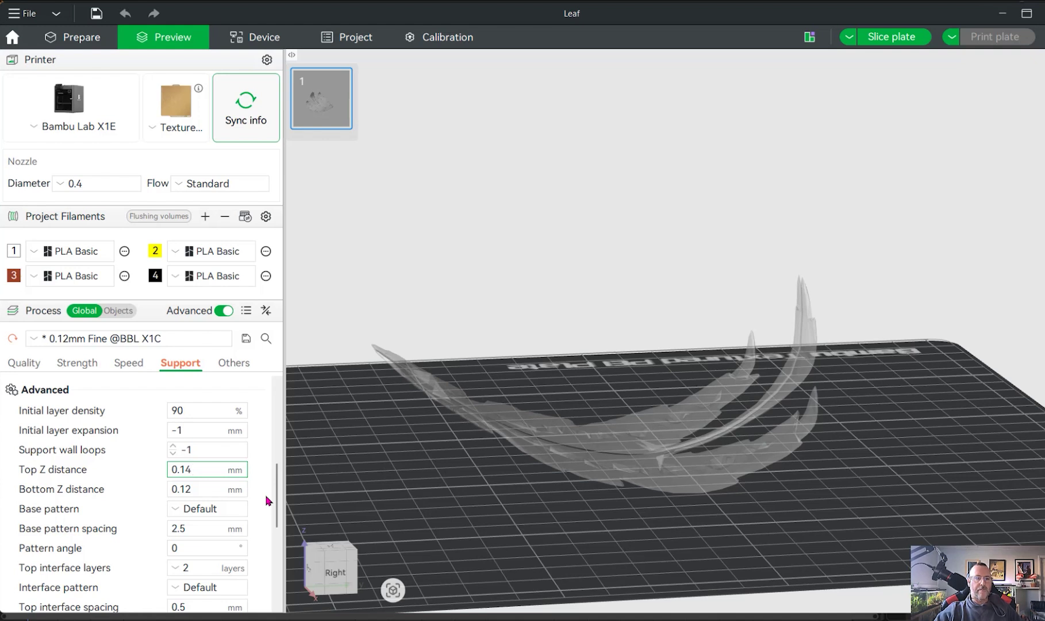
pyautogui.click(891, 37)
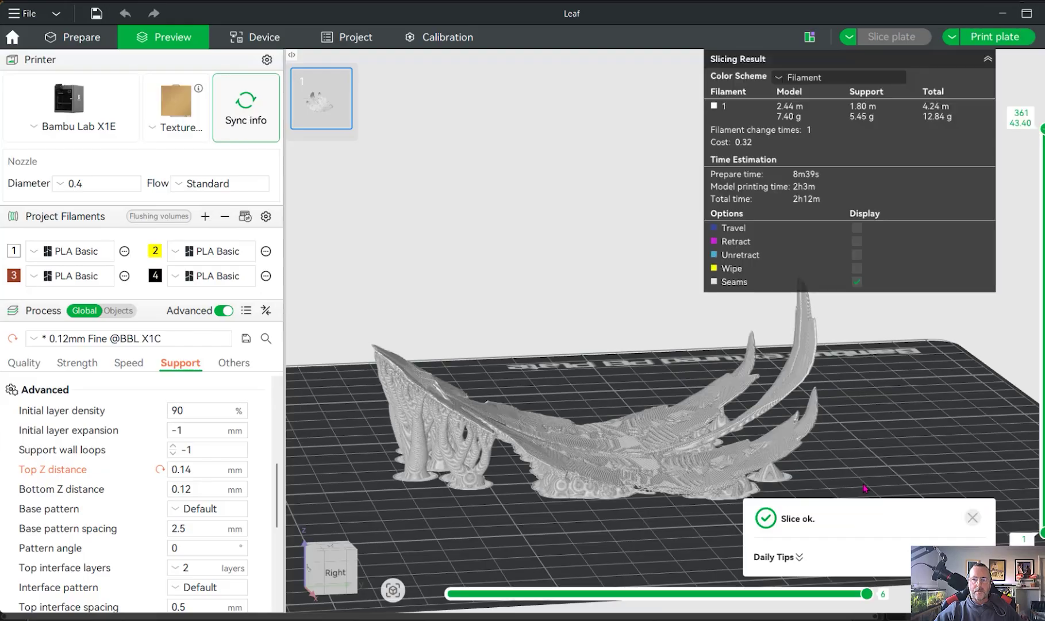
pyautogui.moveTo(549, 498); pyautogui.dragTo(505, 489)
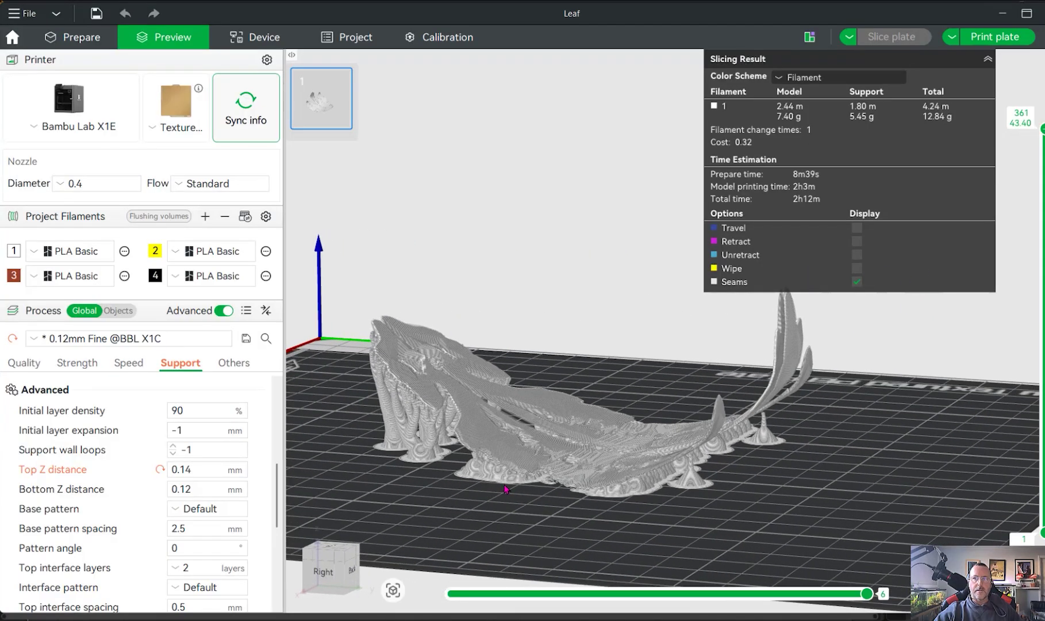
# Step: Save the sliced project as a 3MF file named Leaf in the Downloads folder
pyautogui.click(35, 15)
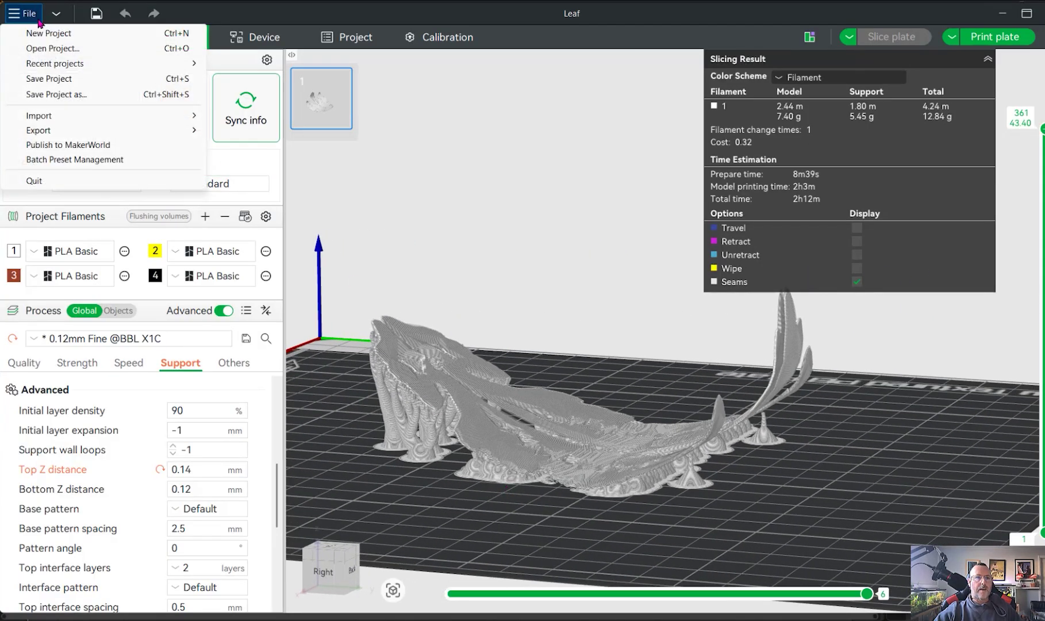
pyautogui.click(51, 95)
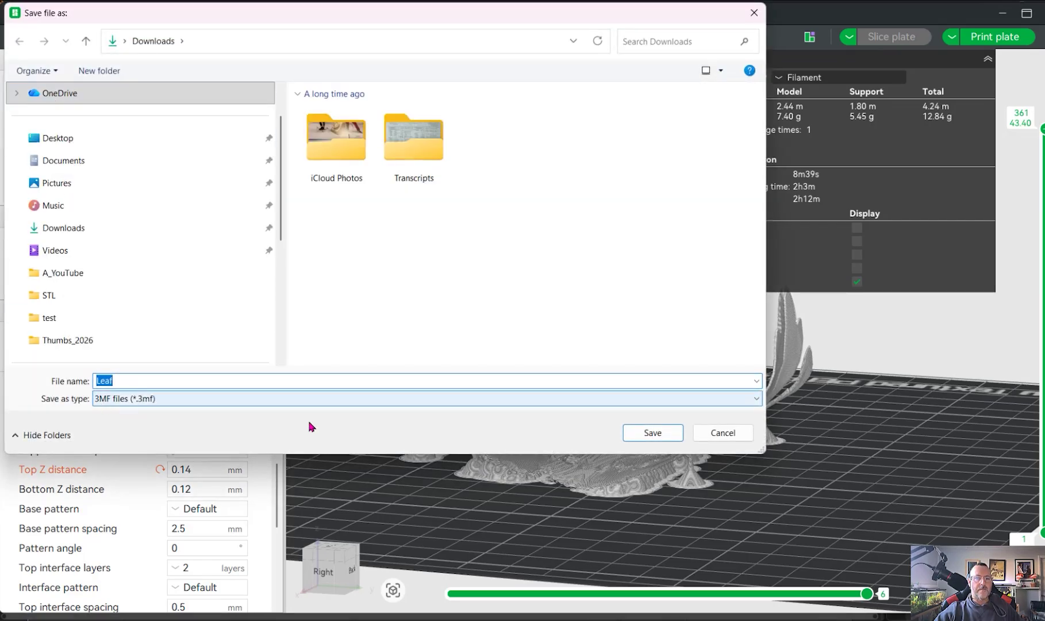
pyautogui.click(653, 433)
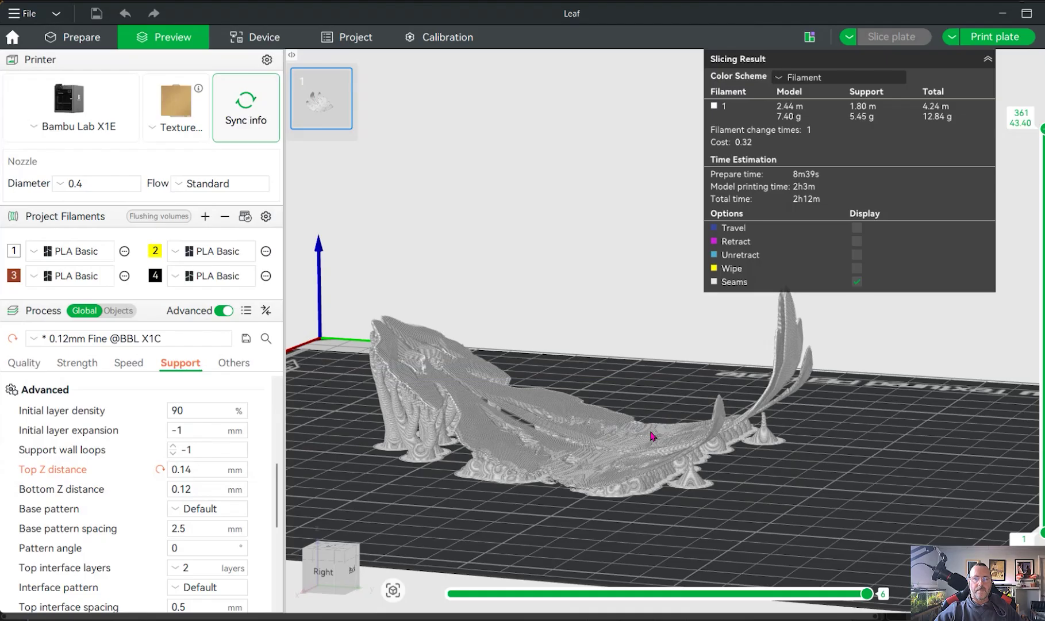